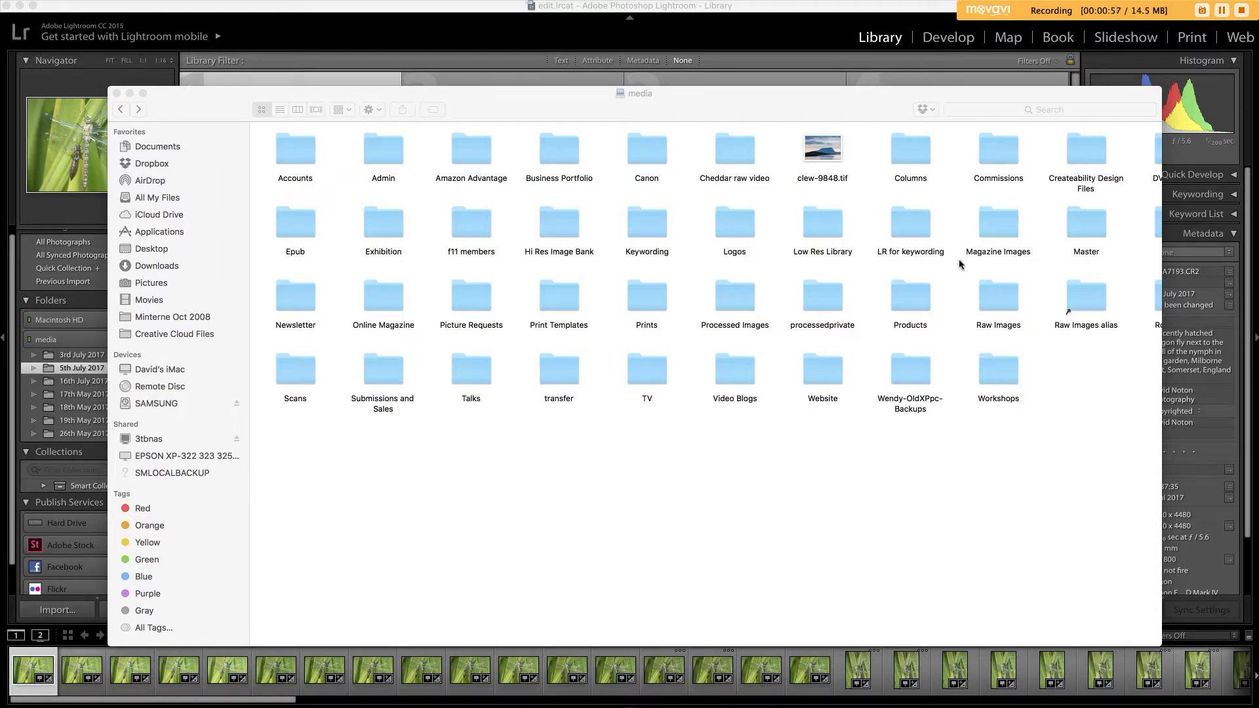
# In Finder, open Raw Images > 2017 > July 2017
pyautogui.click(1000, 303)
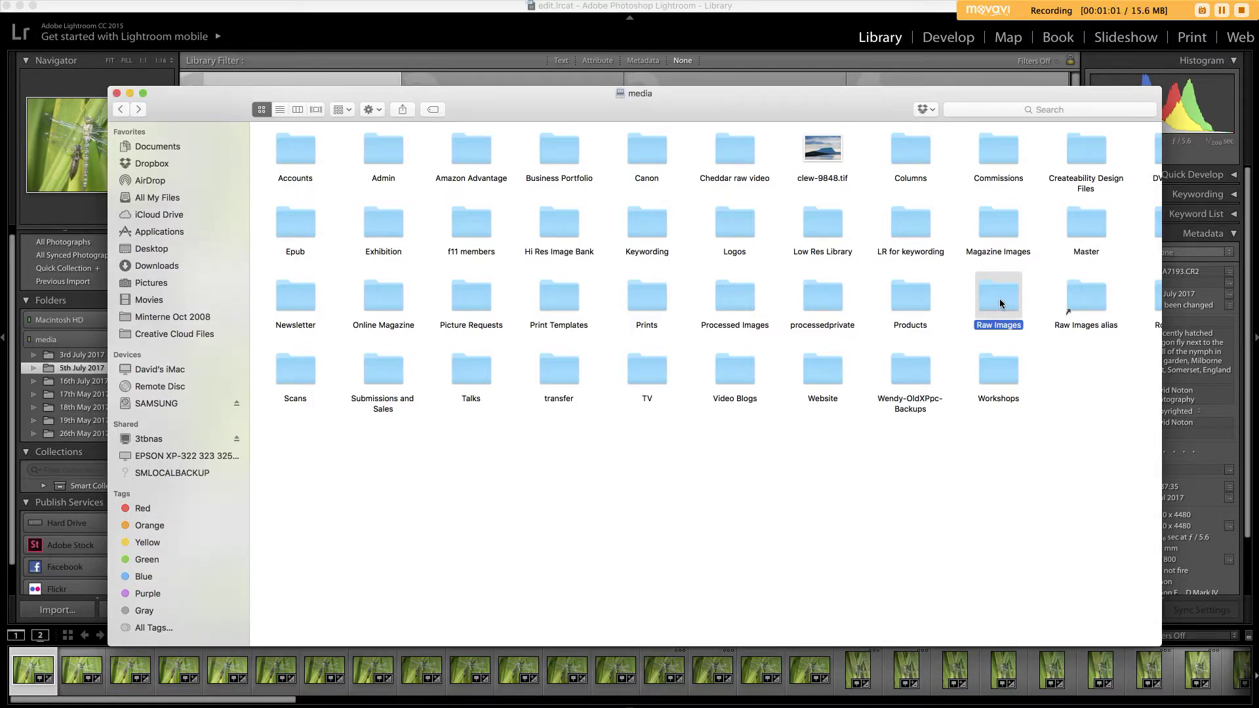
pyautogui.doubleClick(1000, 303)
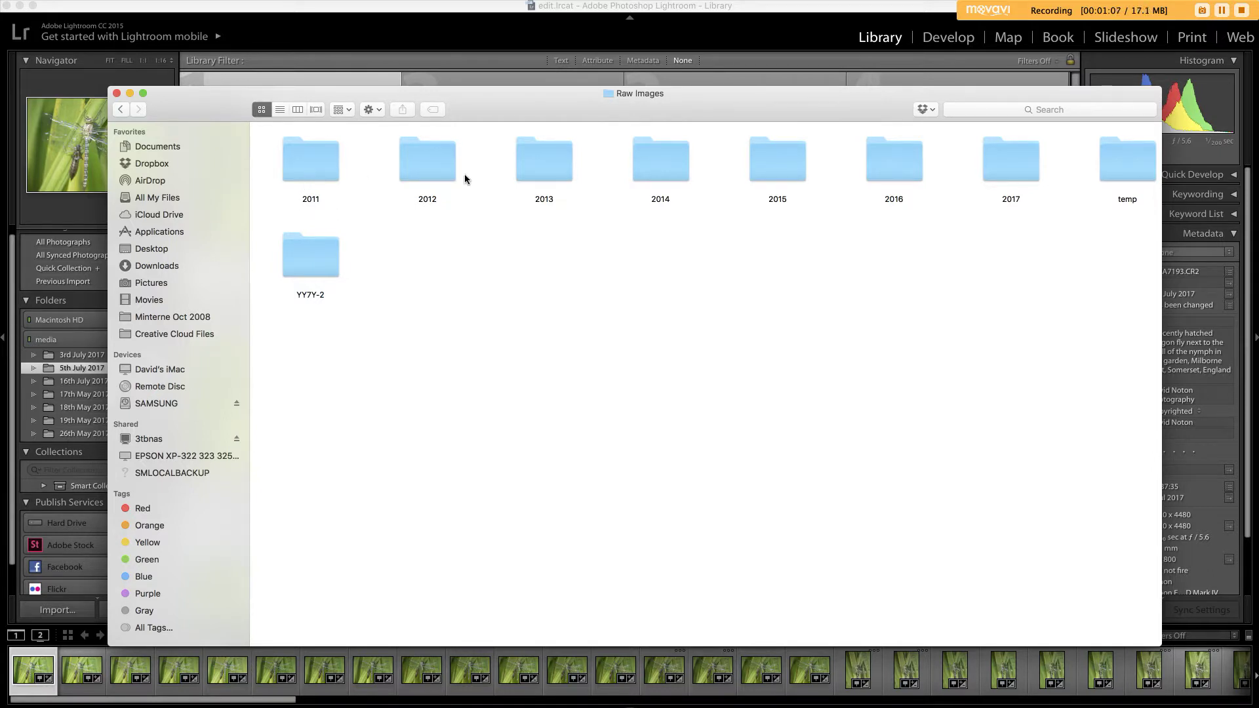
pyautogui.doubleClick(1022, 170)
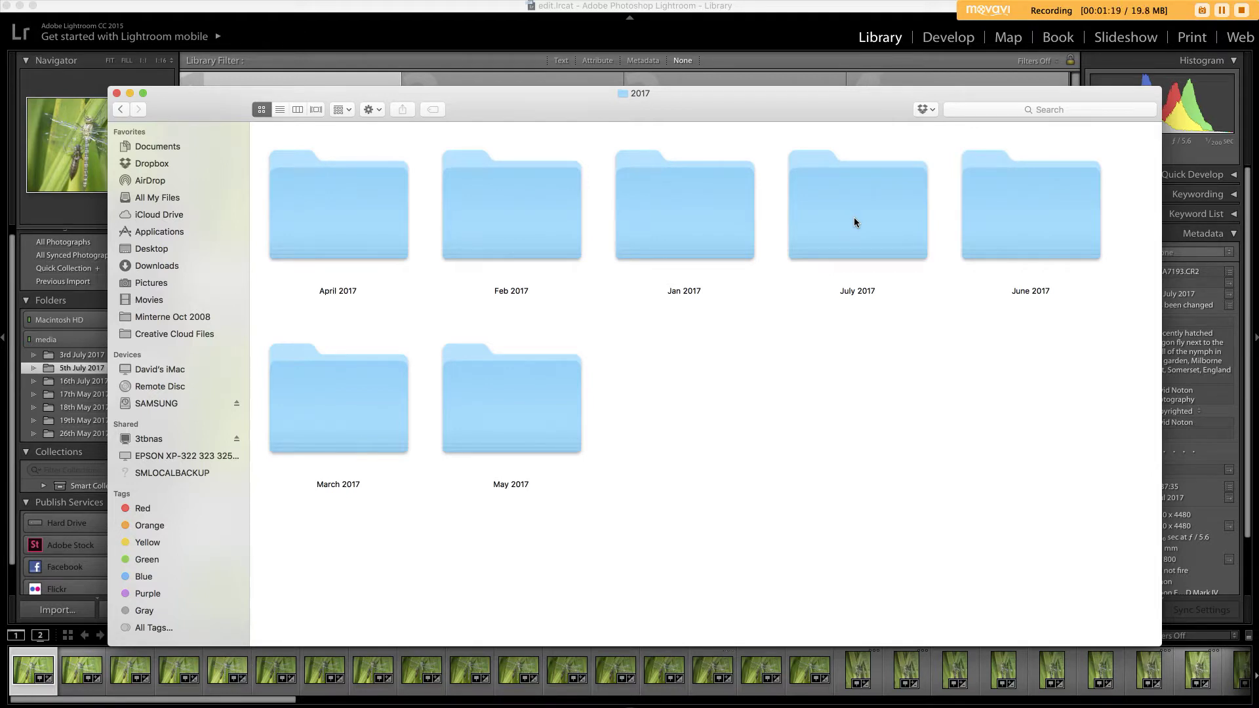
pyautogui.click(855, 218)
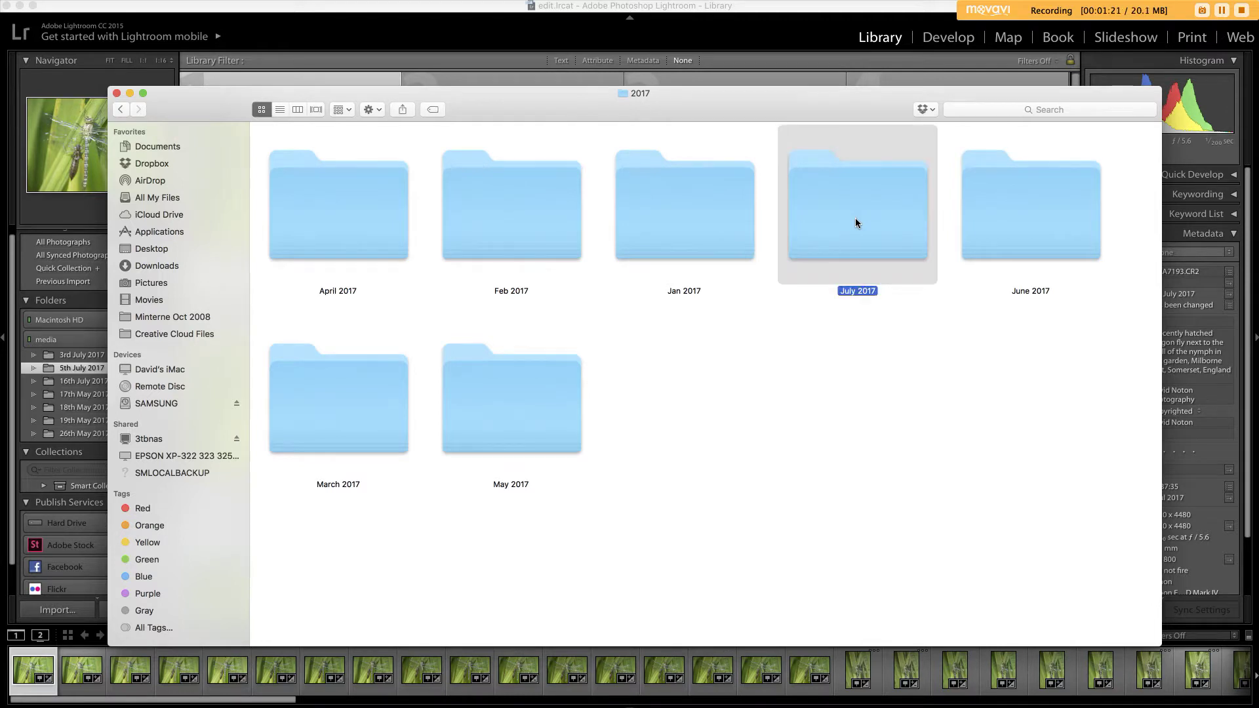
pyautogui.doubleClick(855, 217)
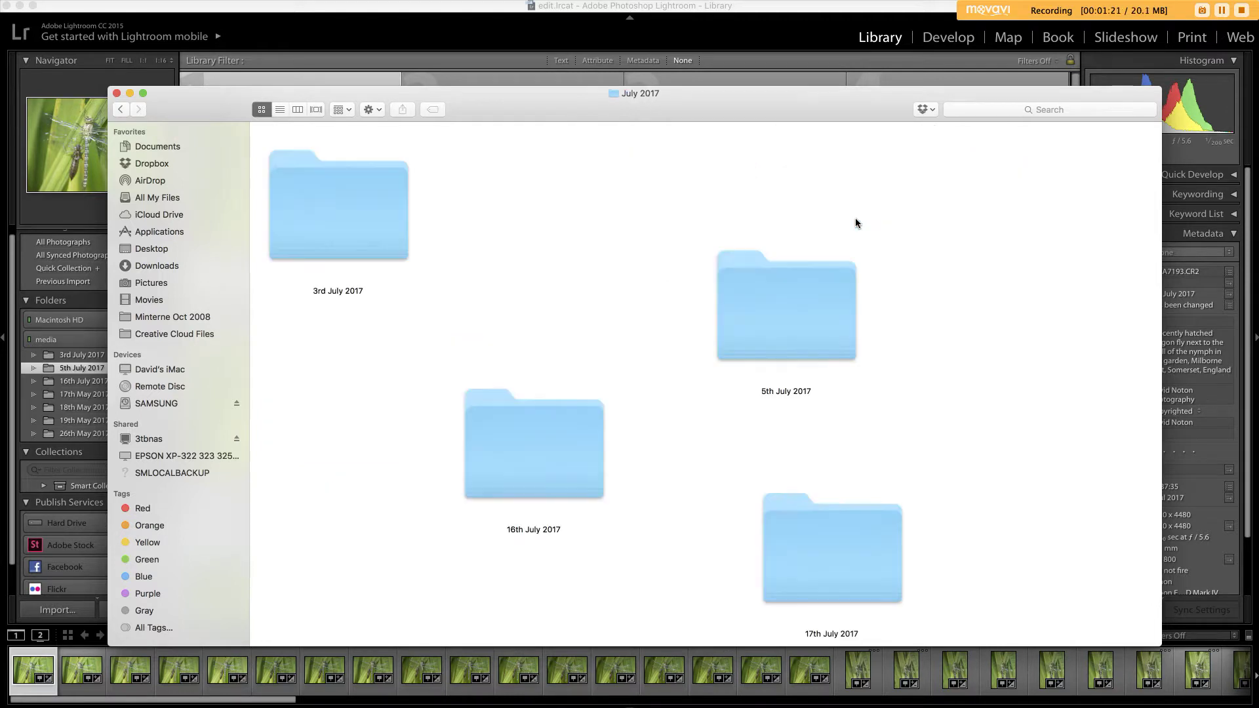
# Clean up the folders by name, then open 17th July 2017 and show its raw files in List view
pyautogui.click(379, 109)
pyautogui.moveTo(402, 235)
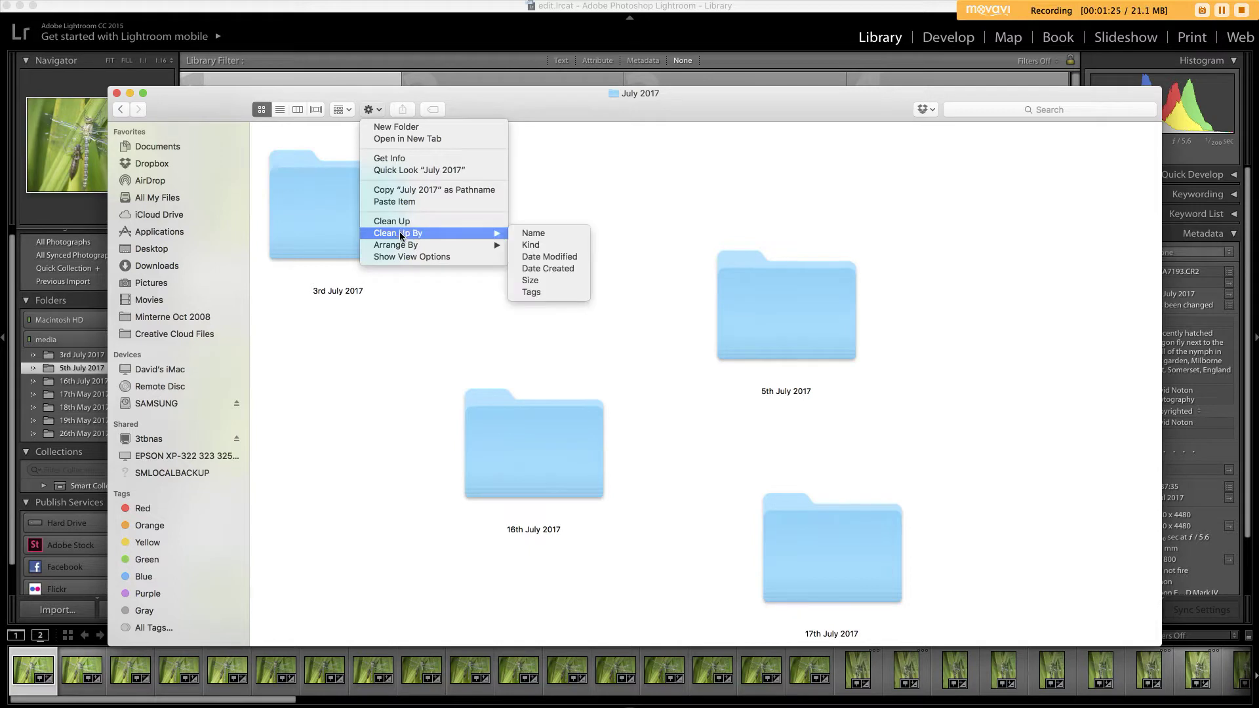
pyautogui.click(539, 235)
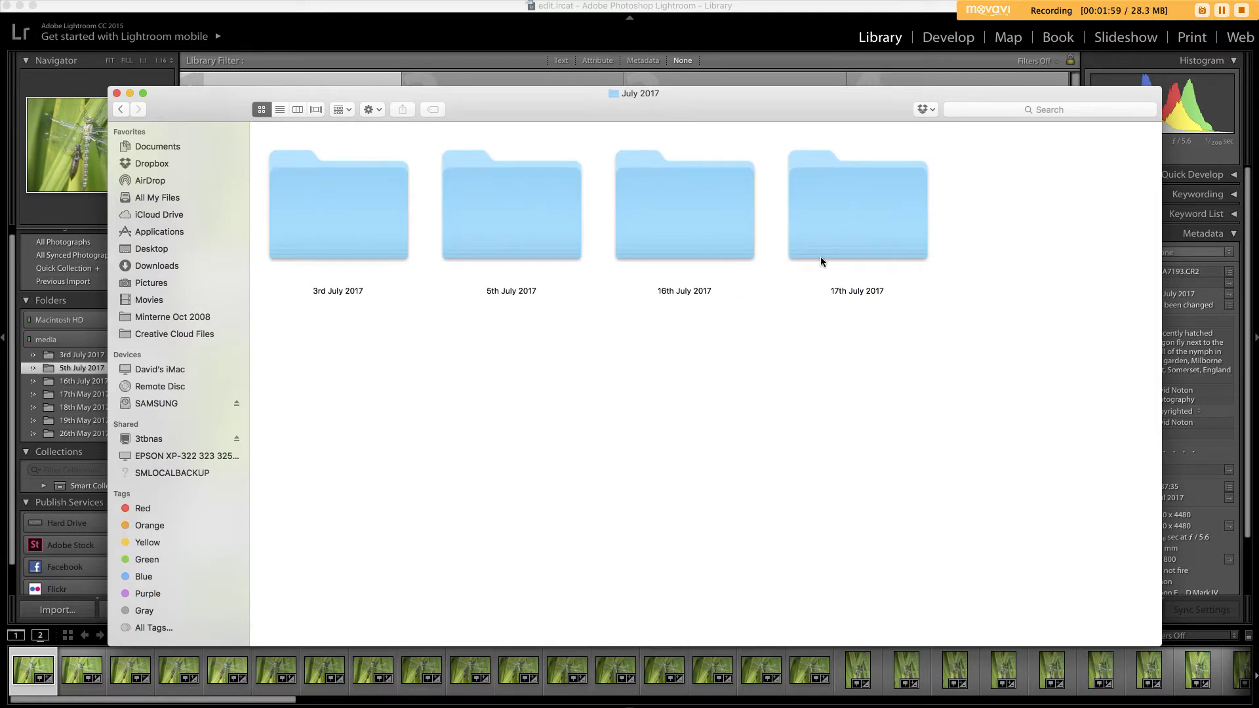
pyautogui.doubleClick(854, 231)
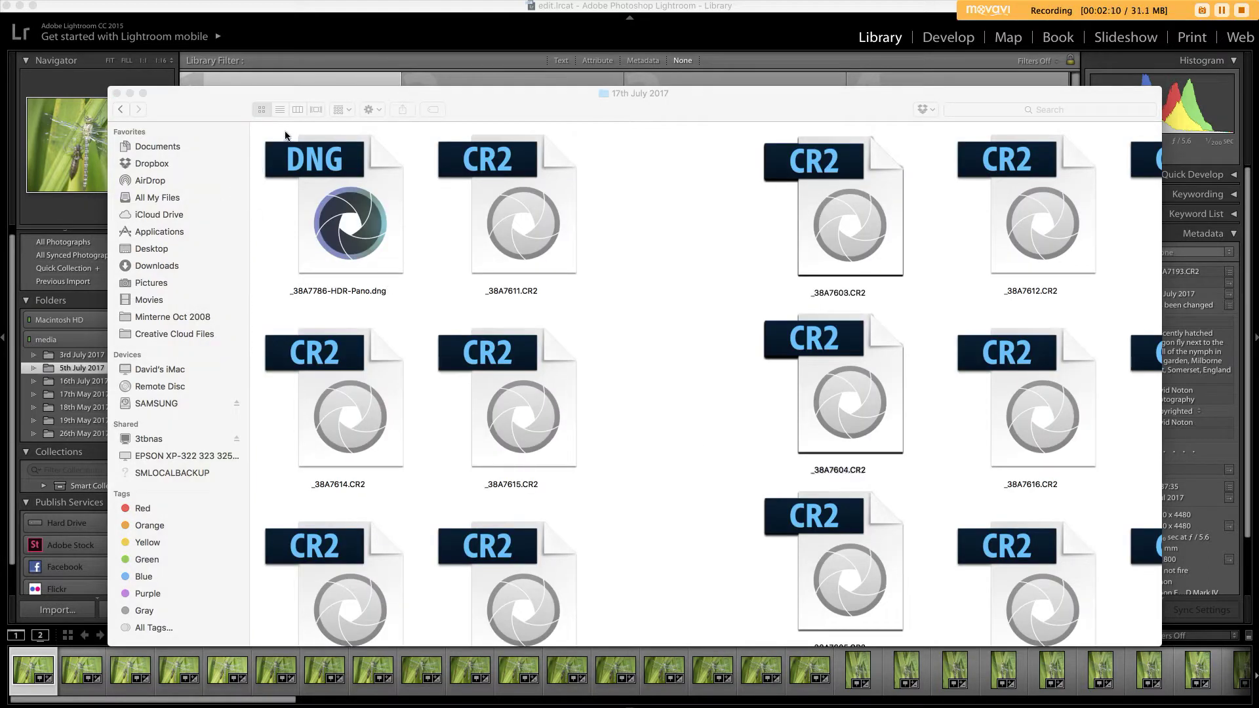
pyautogui.click(280, 110)
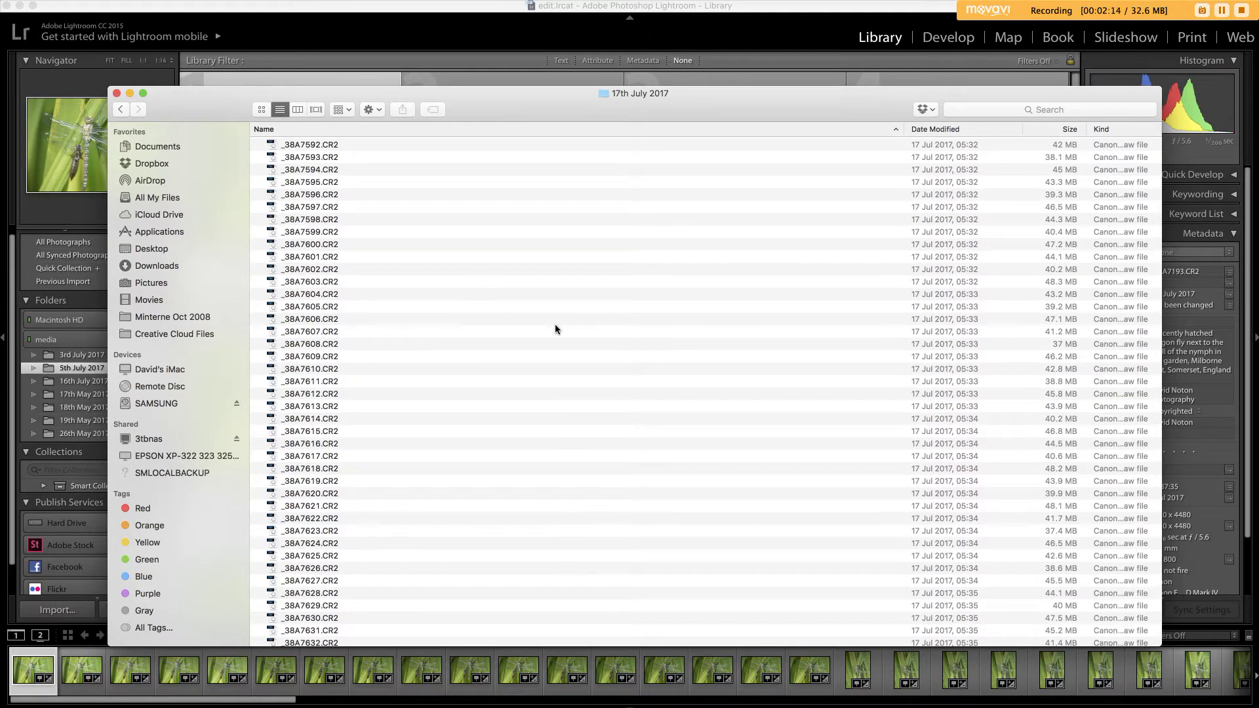
pyautogui.click(129, 93)
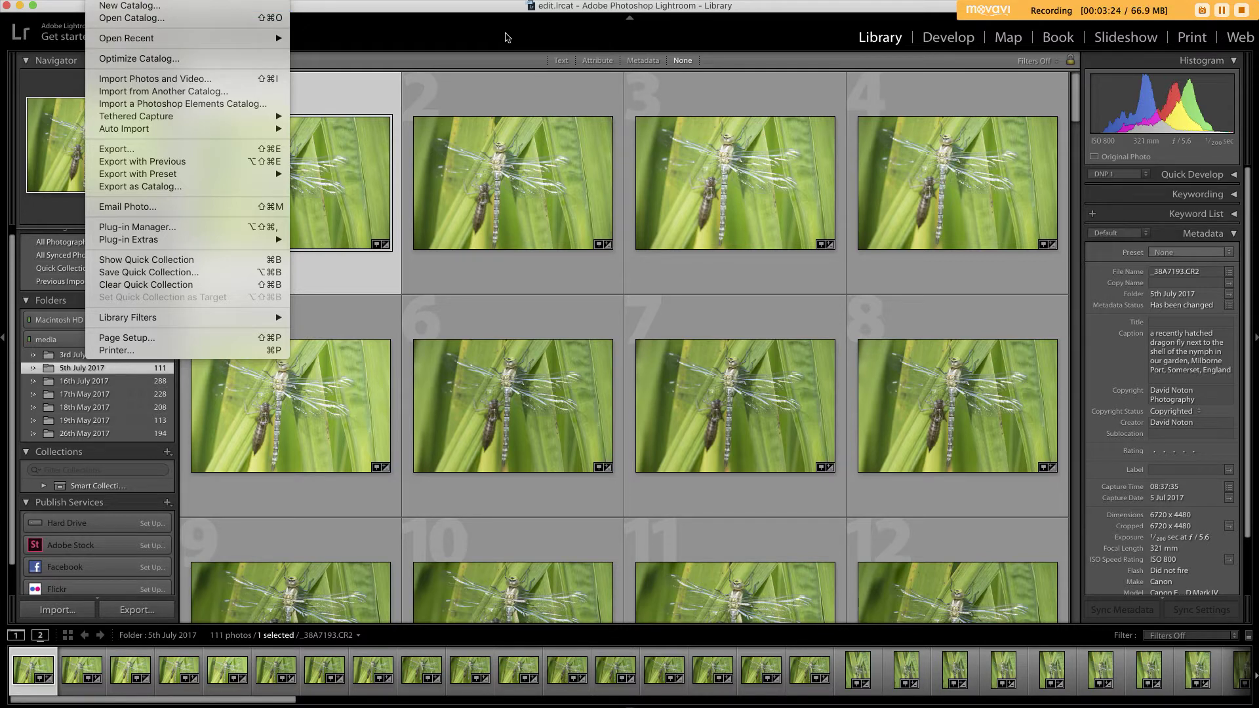
pyautogui.press('Escape')
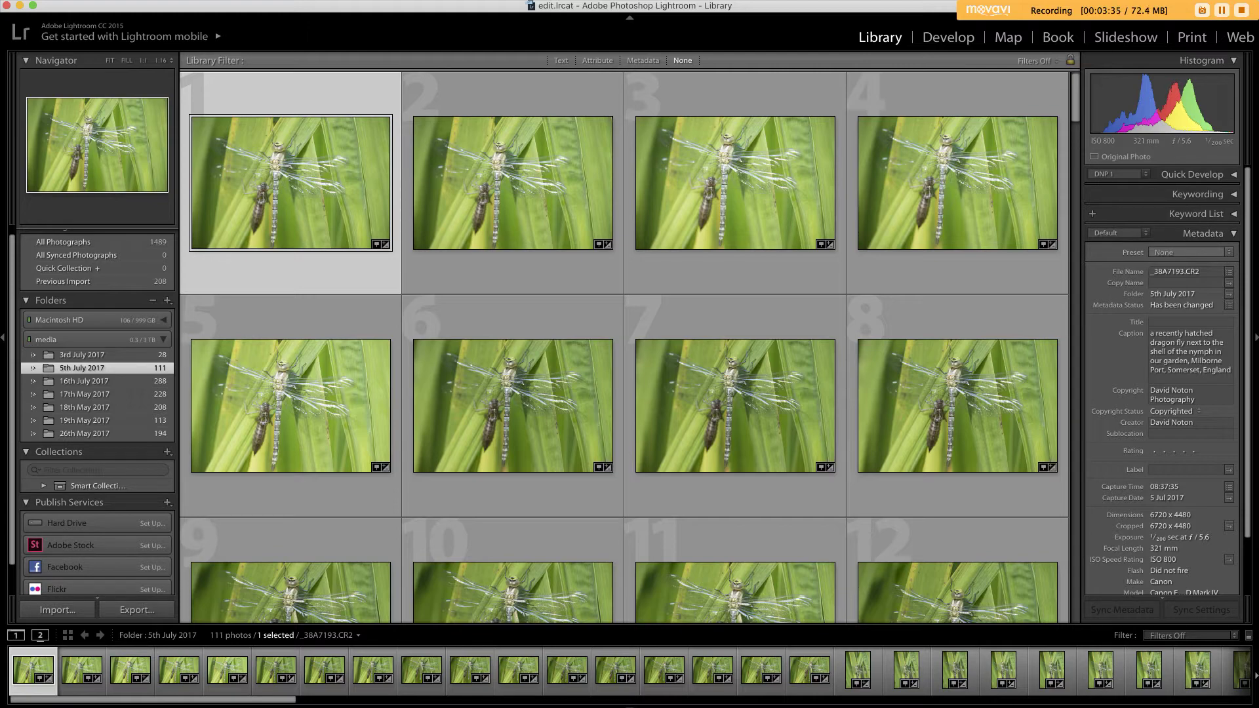
pyautogui.press('super+Tab')
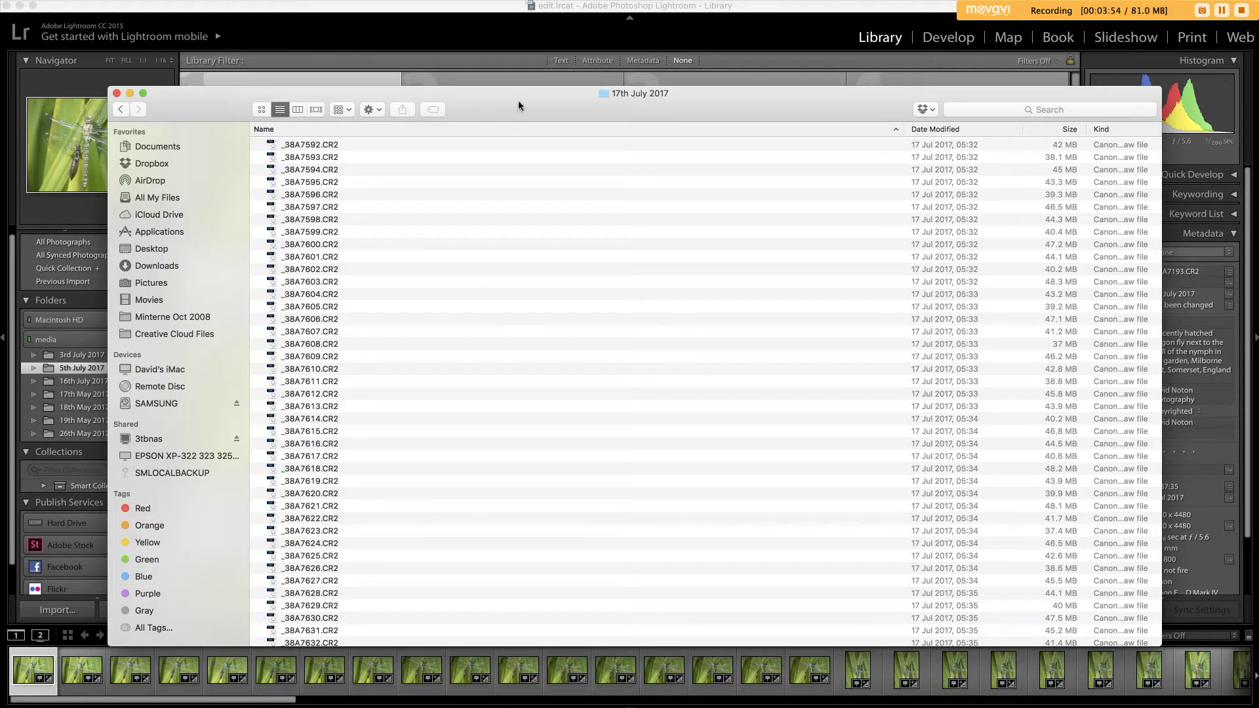
pyautogui.moveTo(518, 101)
pyautogui.mouseDown()
pyautogui.moveTo(527, 109)
pyautogui.moveTo(502, 85)
pyautogui.mouseUp()
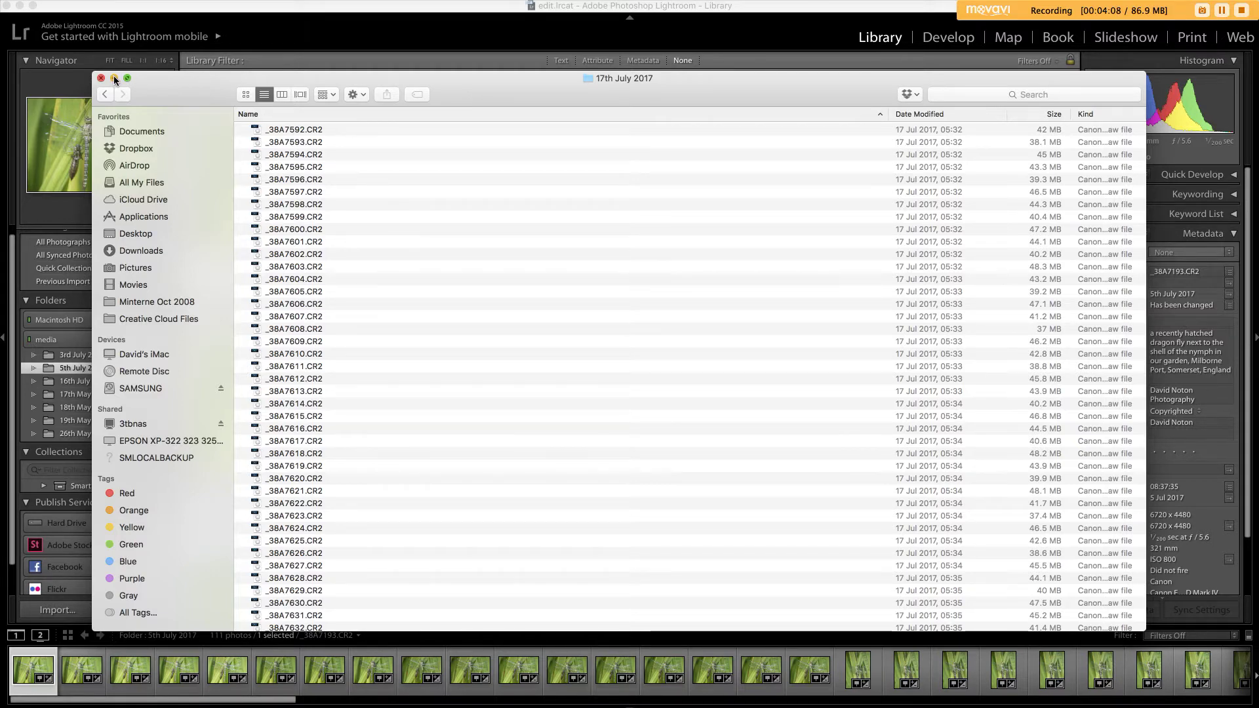
pyautogui.click(114, 79)
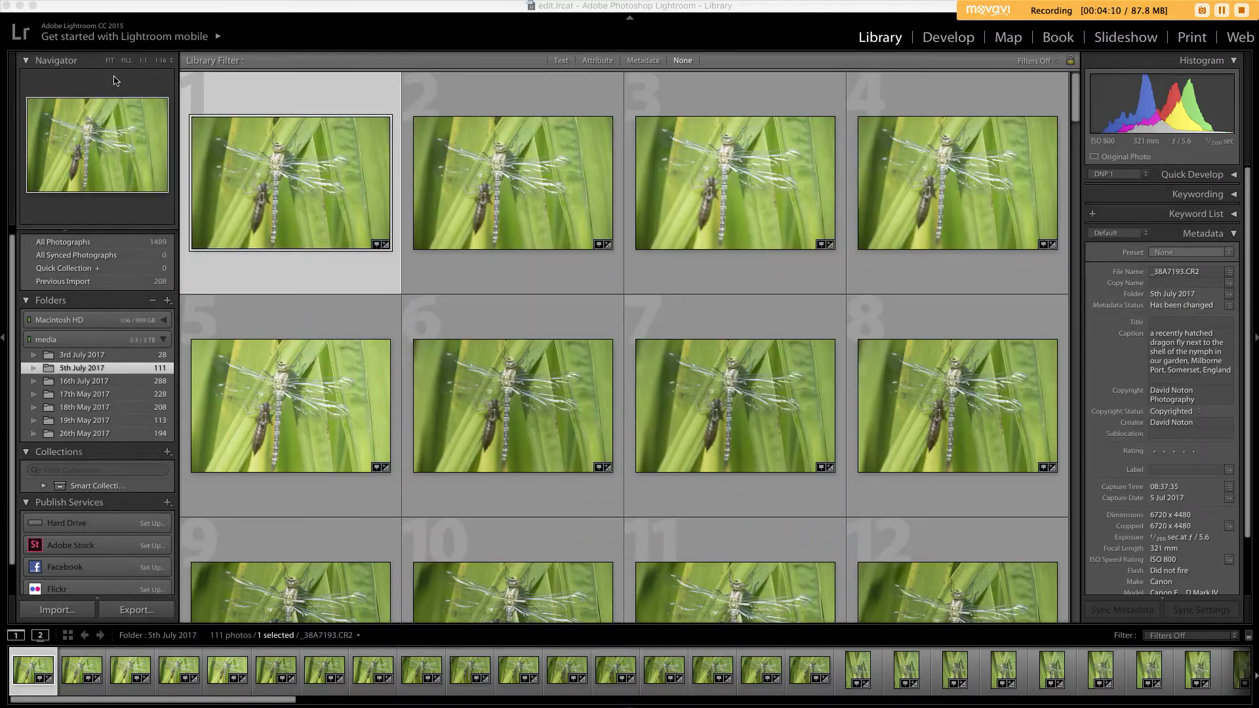
# Open the Import window and bring up the Metadata preset list under Apply During Import
pyautogui.click(60, 611)
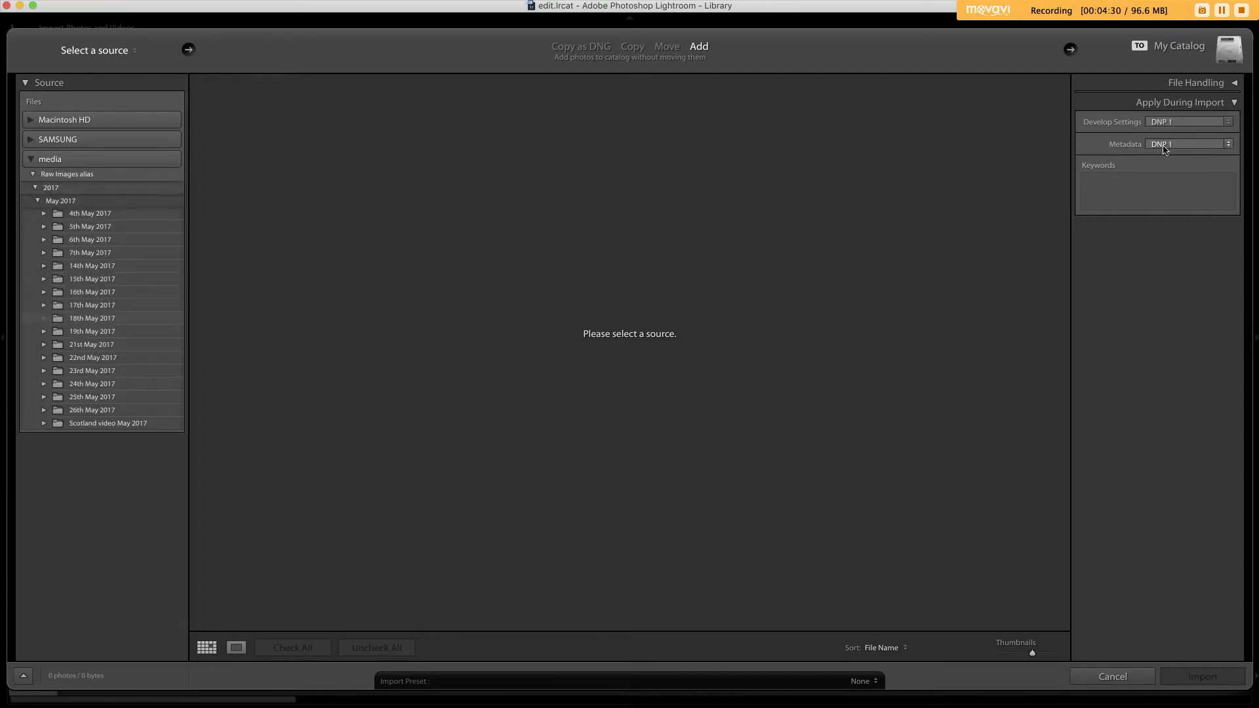
pyautogui.click(1236, 107)
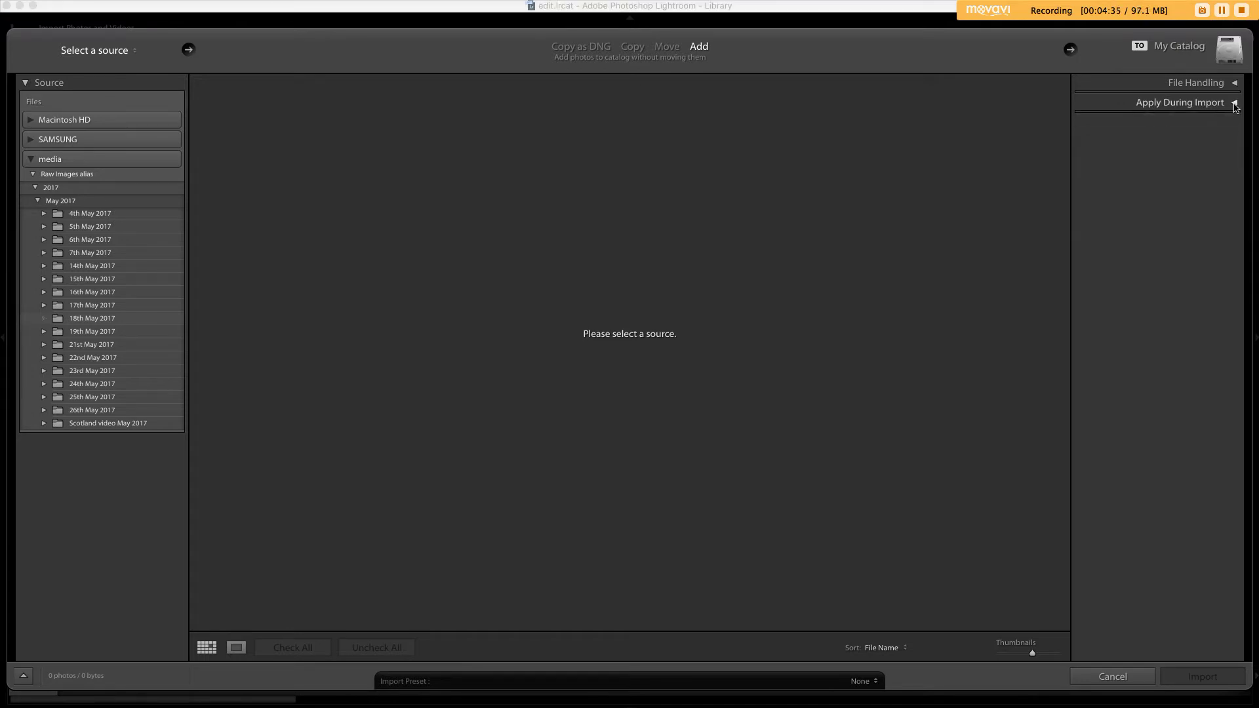
pyautogui.click(1235, 106)
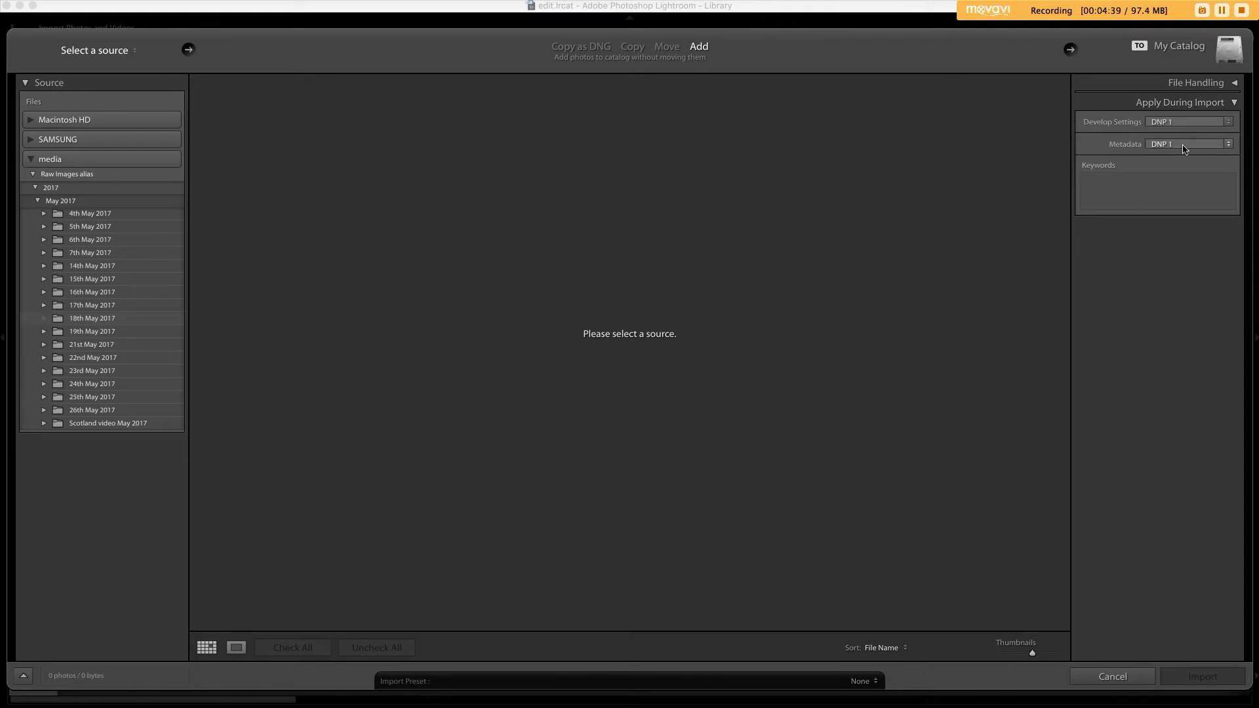
pyautogui.click(1227, 150)
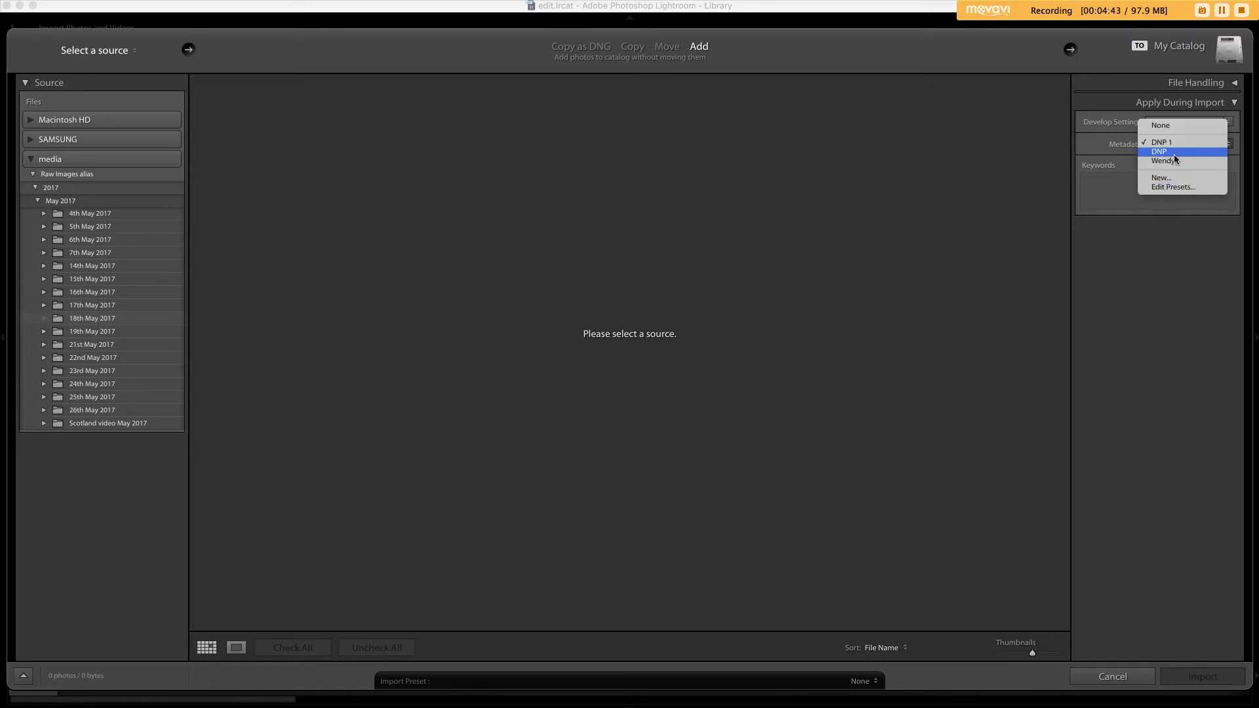
# In Edit Metadata Presets, enter the copyright holder's name, set status to Copyrighted, and add the photographer's website URL
pyautogui.click(1172, 189)
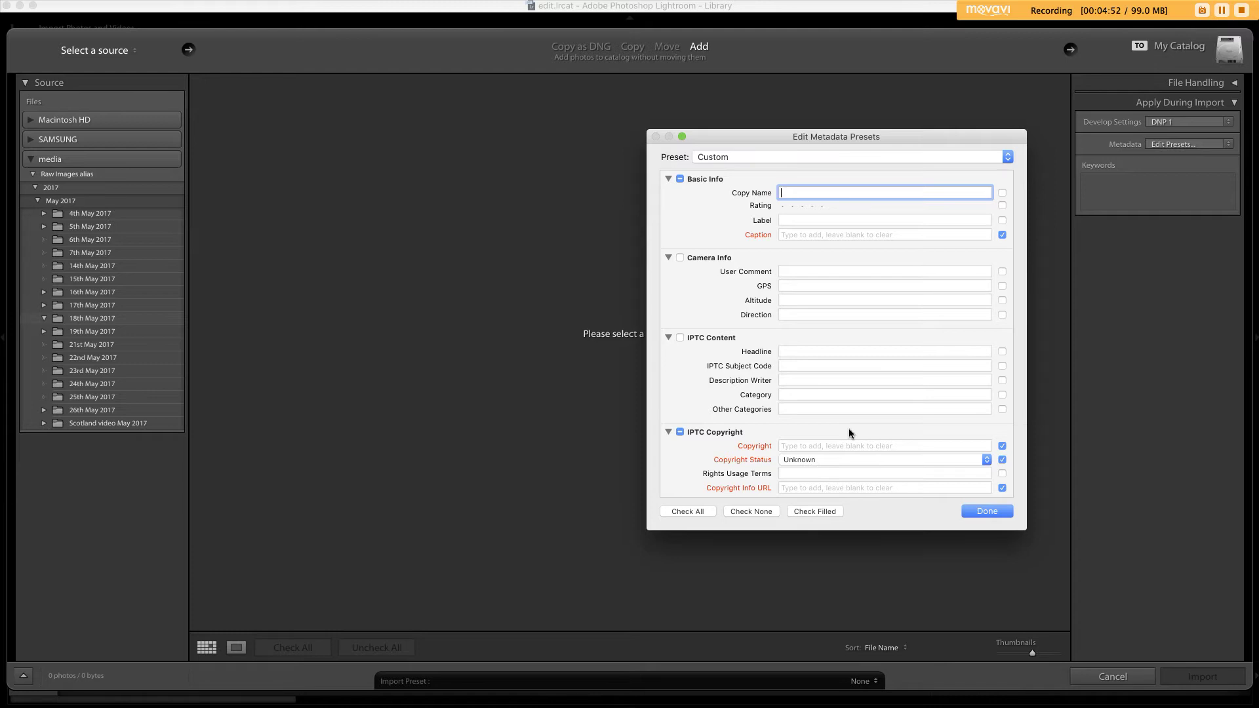
pyautogui.click(904, 447)
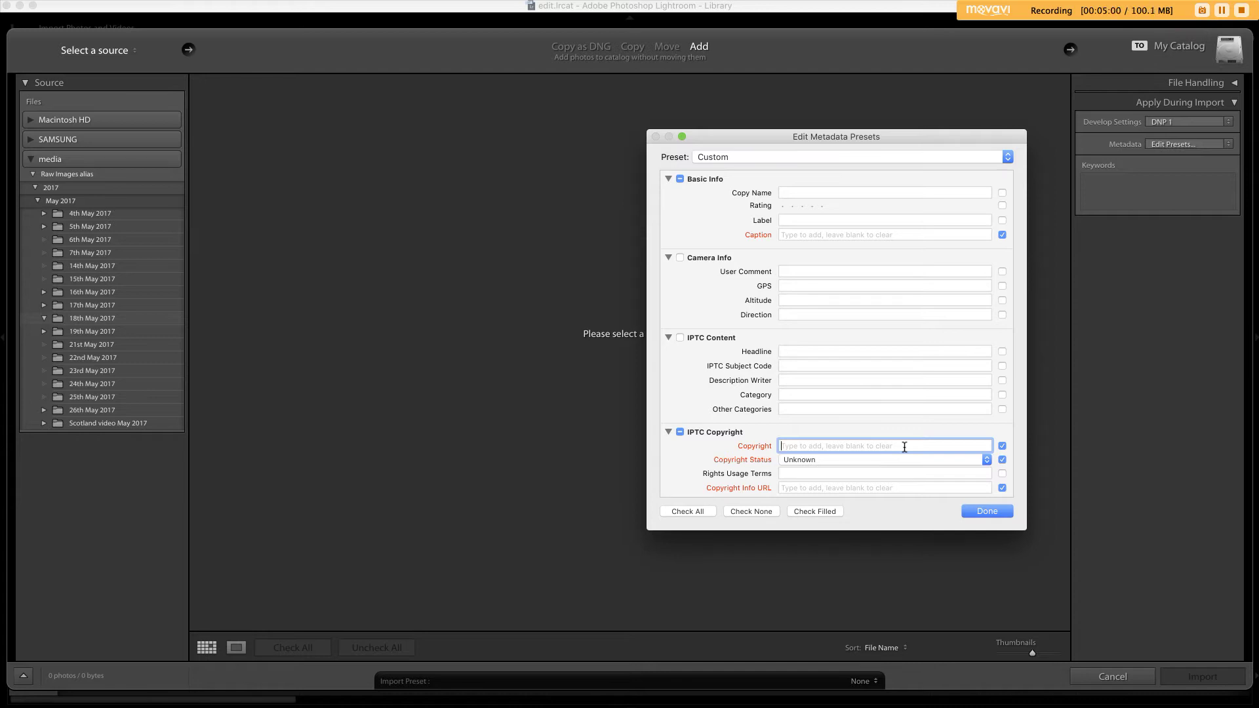
pyautogui.write('John Brown')
pyautogui.click(988, 459)
pyautogui.click(801, 471)
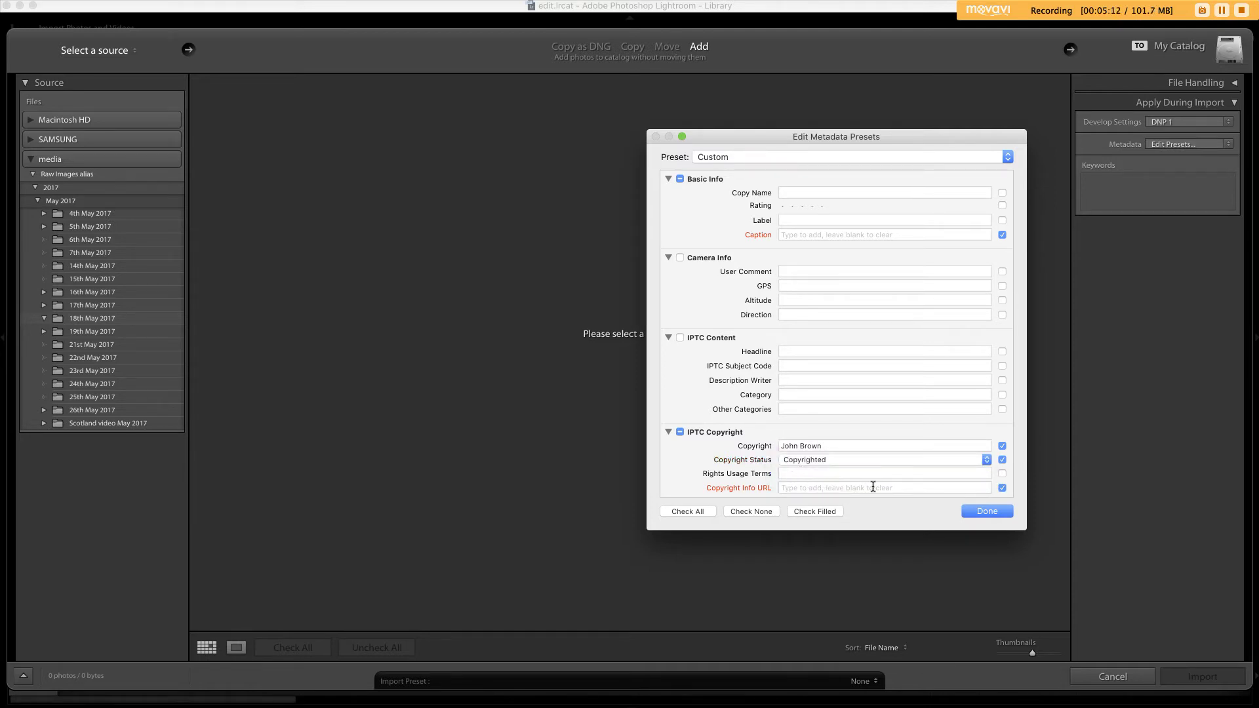
pyautogui.click(909, 489)
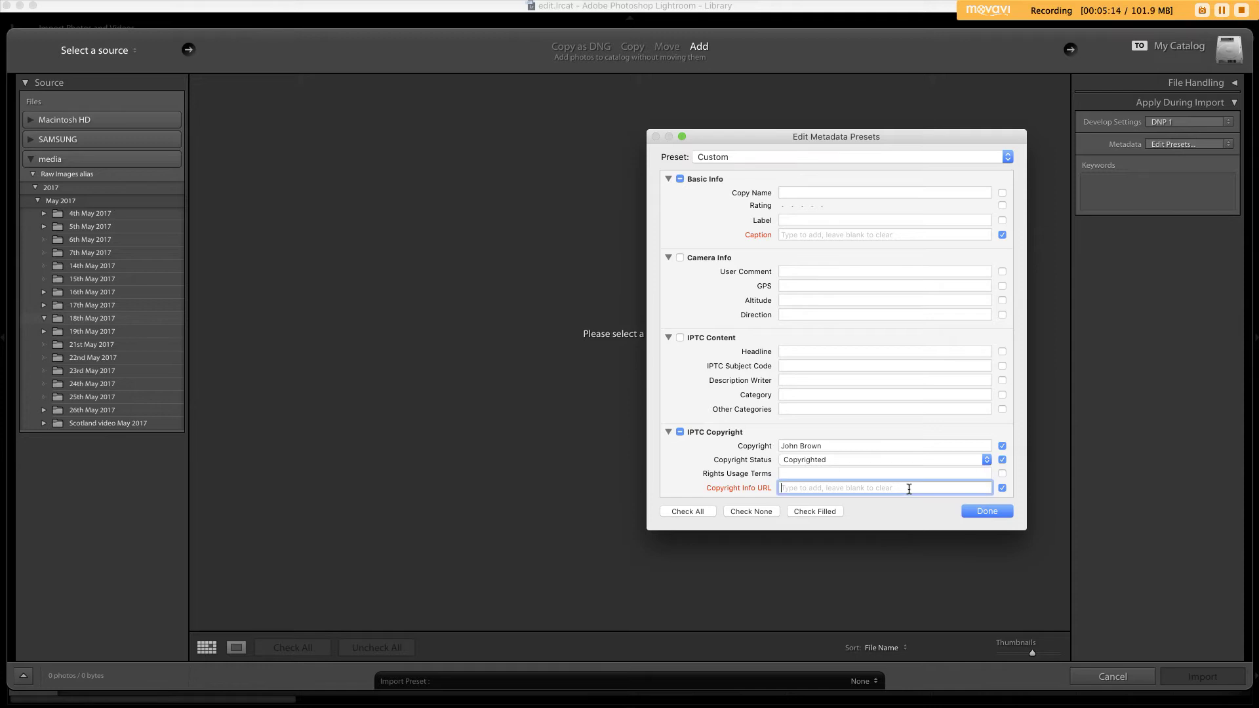
pyautogui.write('www.brown')
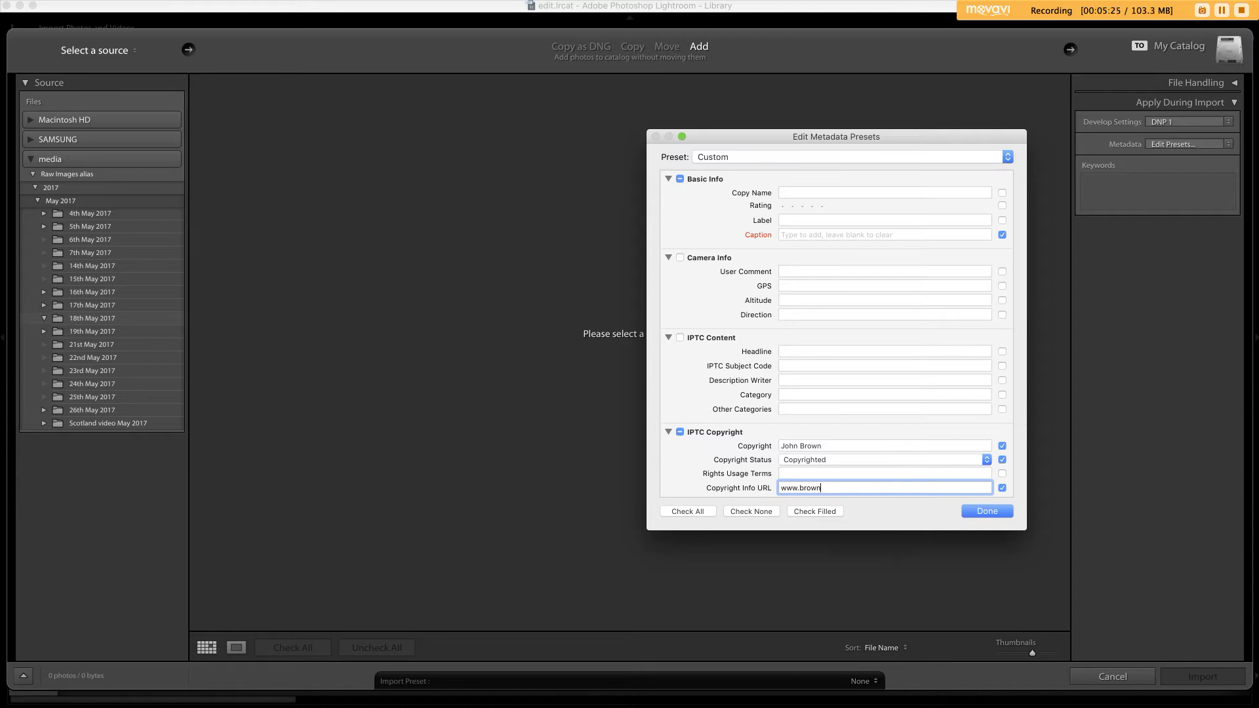
pyautogui.write('.com')
# Enter the photographer's name as Creator and confirm the Preset popup still reads Custom
pyautogui.scroll(-3, 970, 464)
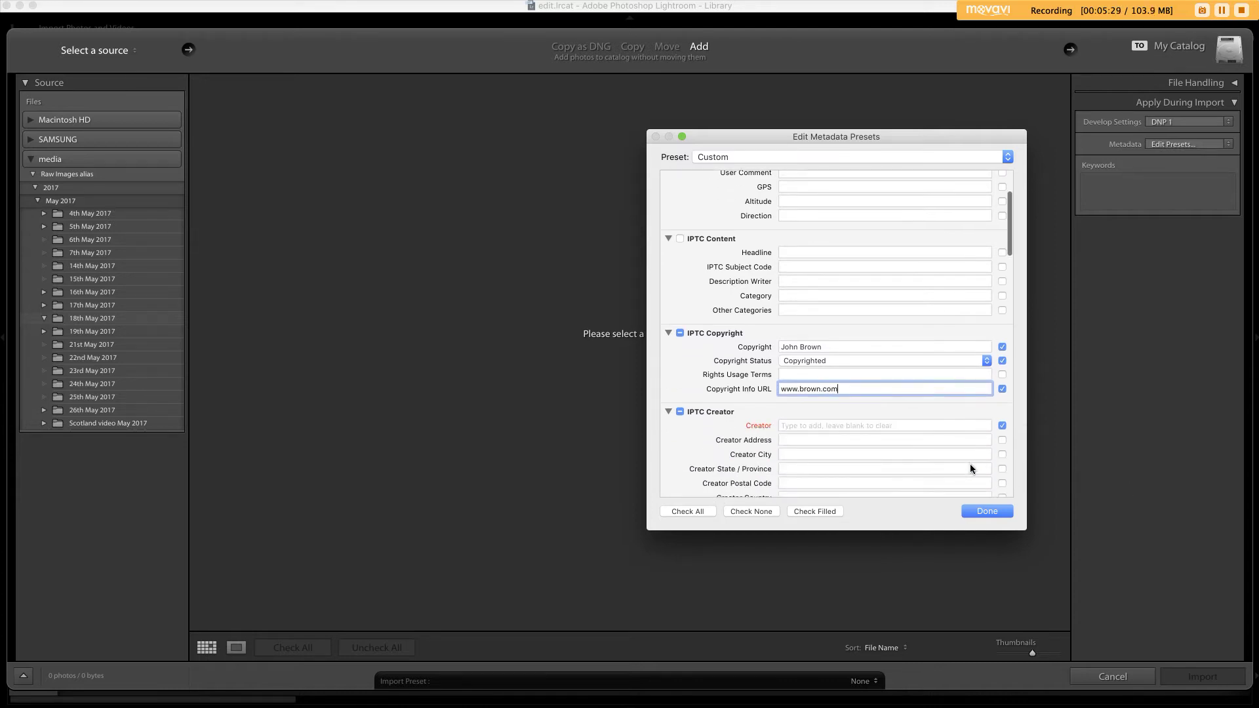
pyautogui.click(898, 425)
pyautogui.write('John Brown')
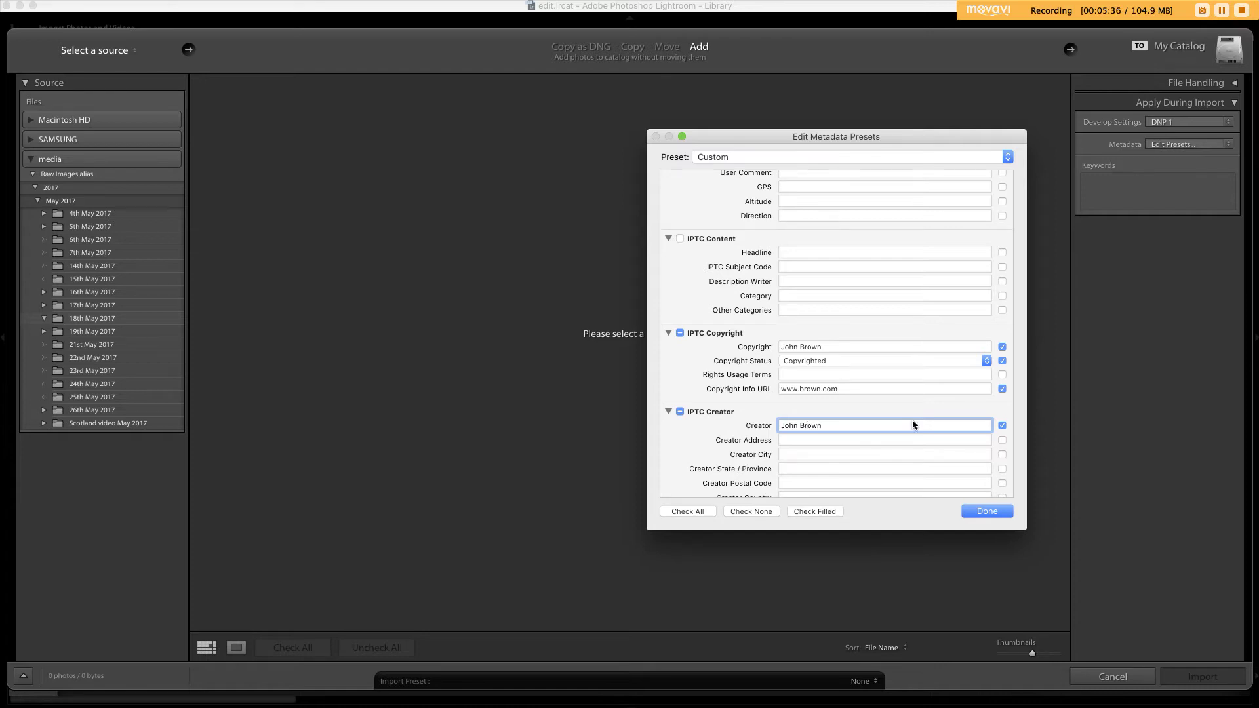
pyautogui.scroll(-3, 863, 444)
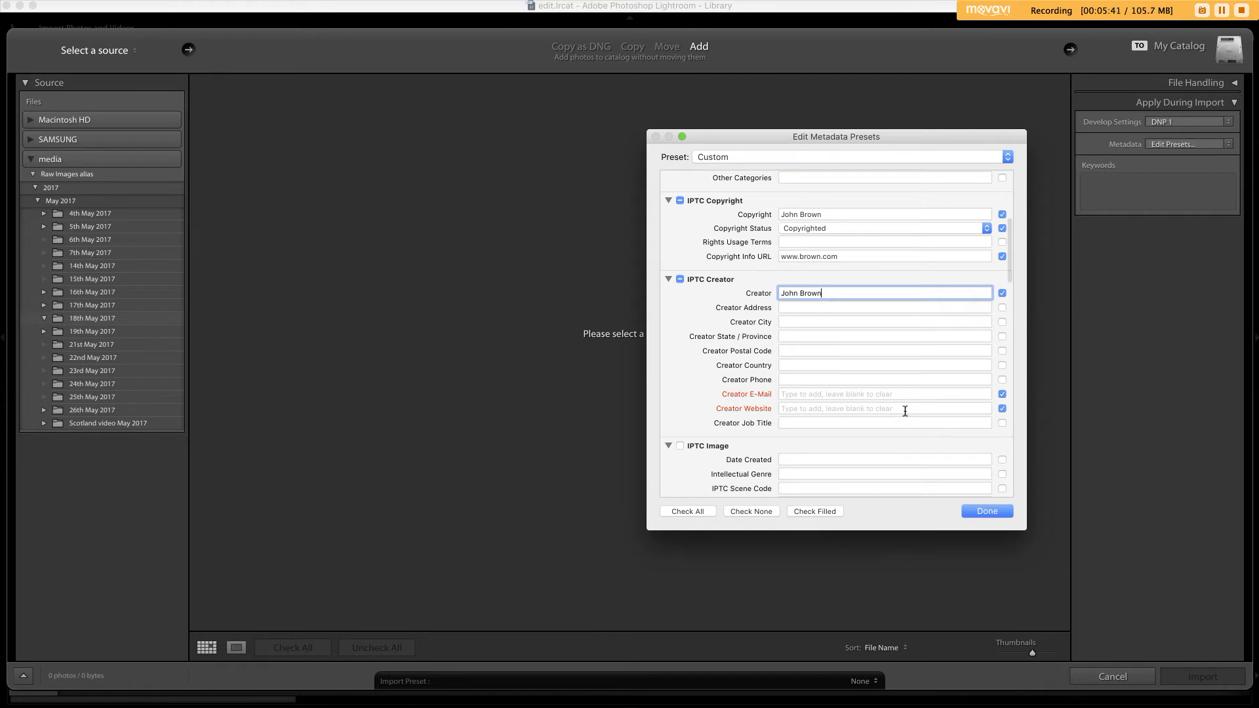
pyautogui.scroll(1, 903, 391)
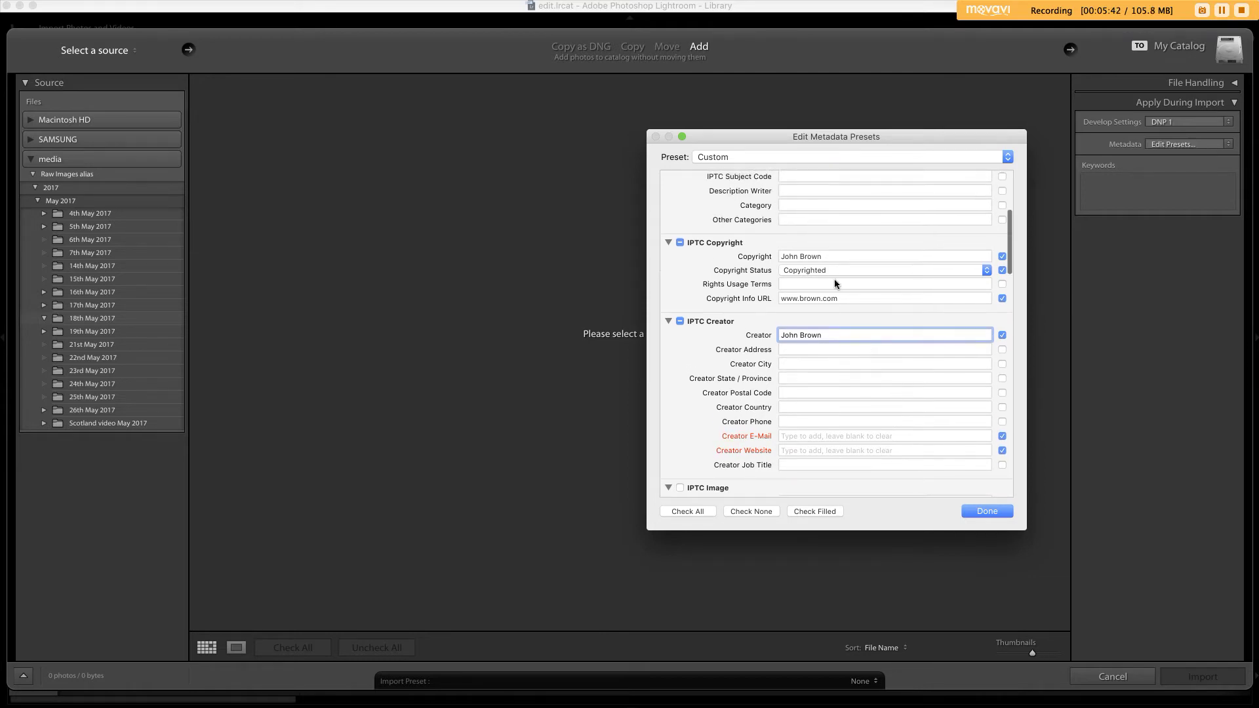
pyautogui.scroll(4, 828, 266)
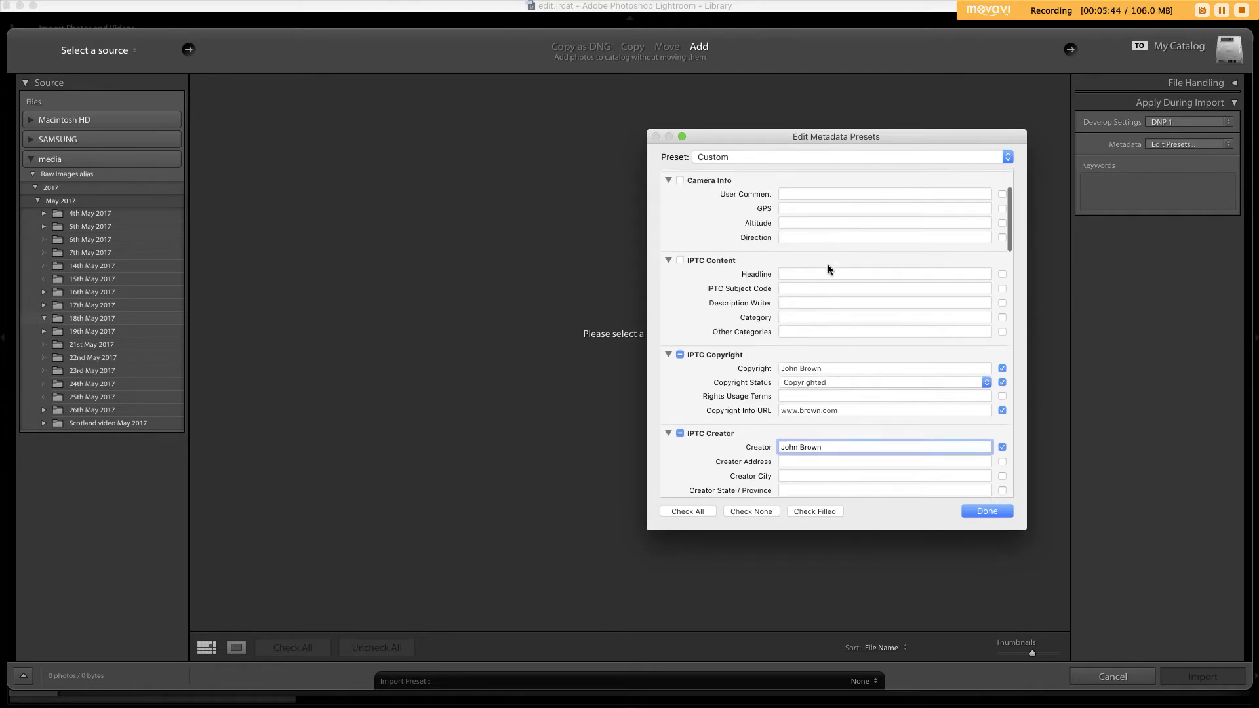
pyautogui.scroll(-8, 828, 262)
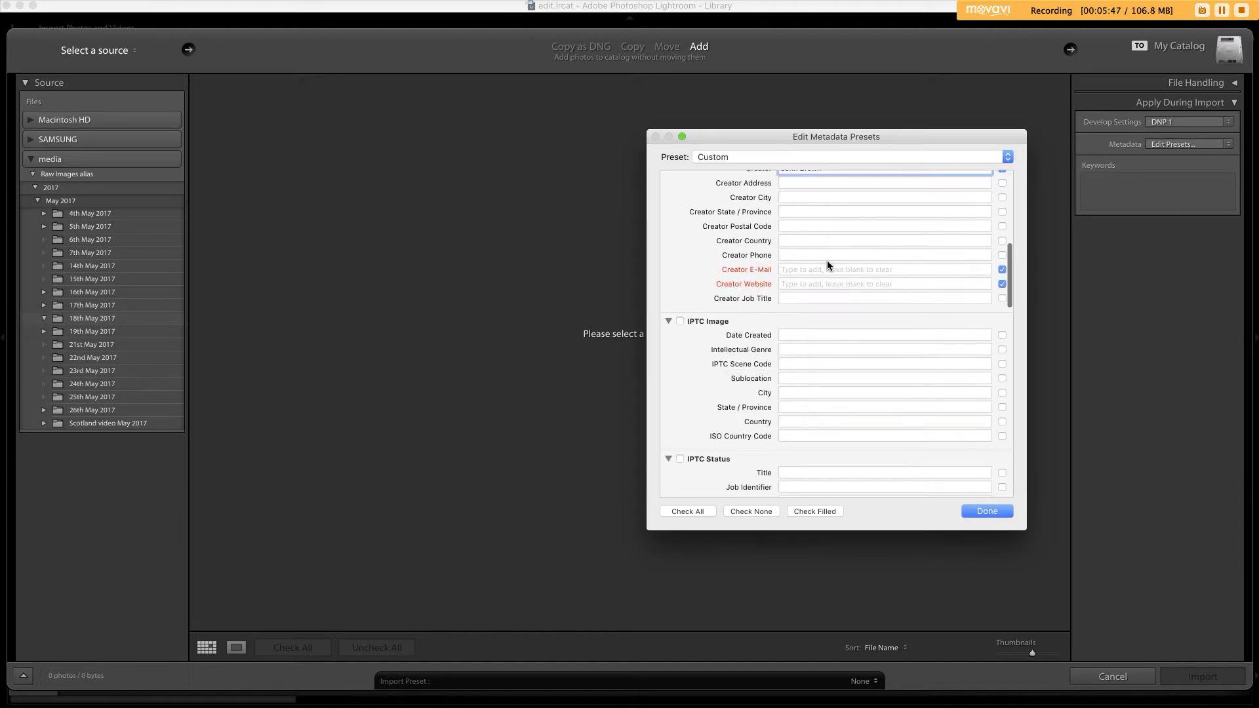
pyautogui.scroll(3, 828, 262)
pyautogui.scroll(2, 827, 269)
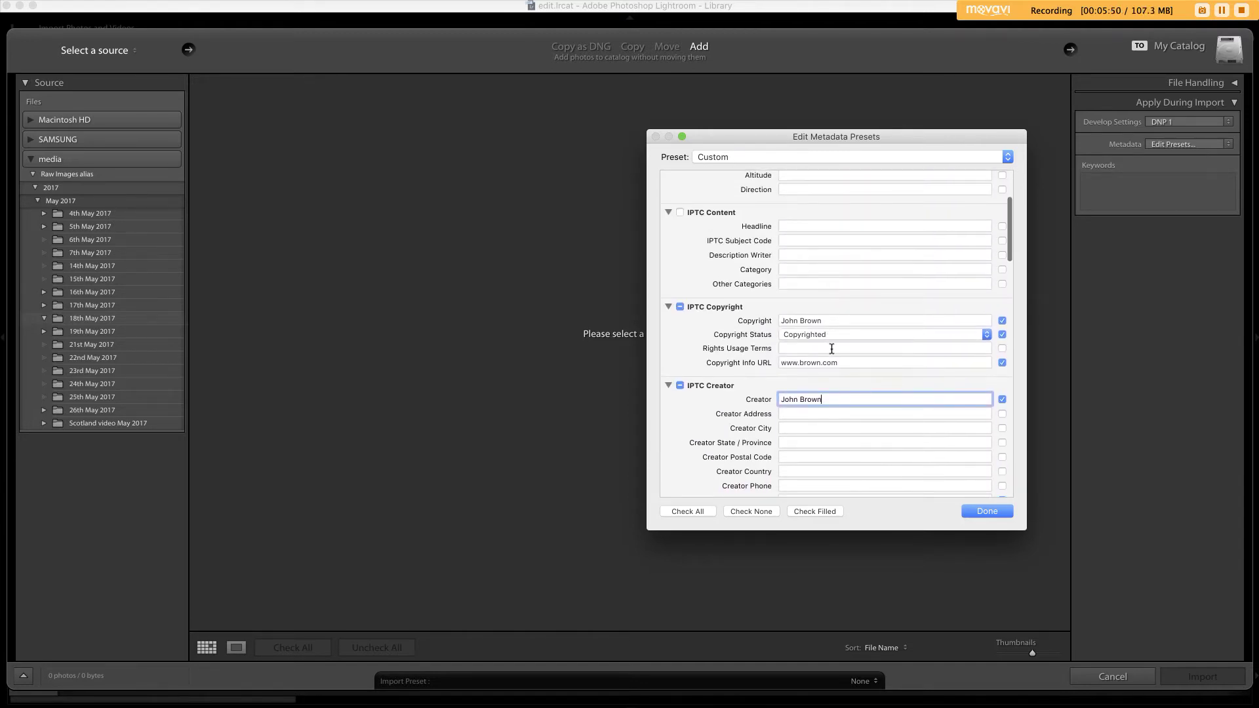
pyautogui.click(731, 158)
pyautogui.click(739, 157)
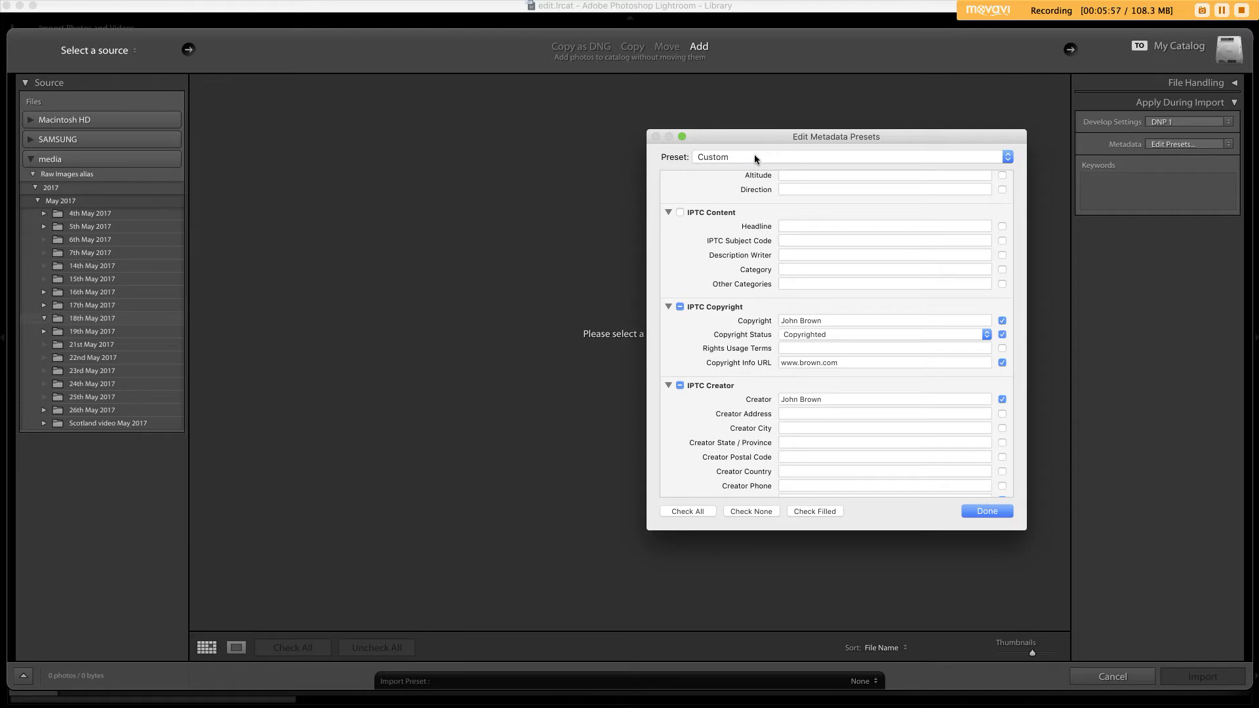
pyautogui.click(755, 158)
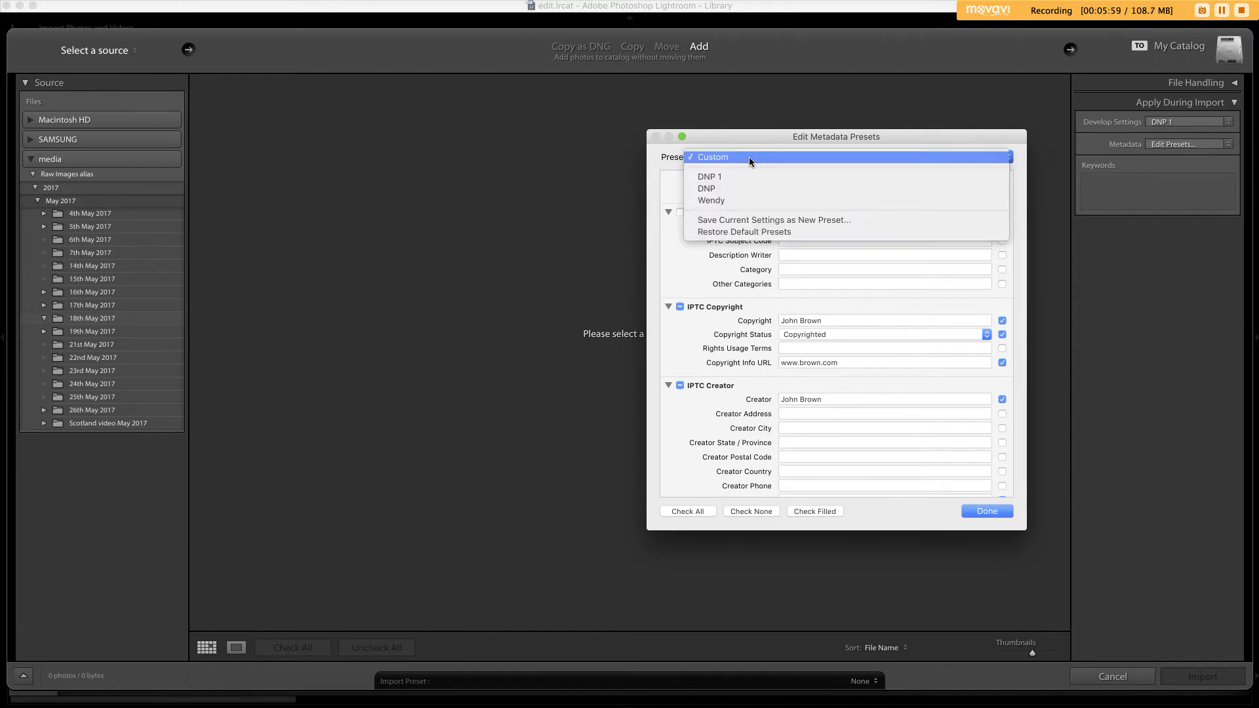
pyautogui.click(749, 156)
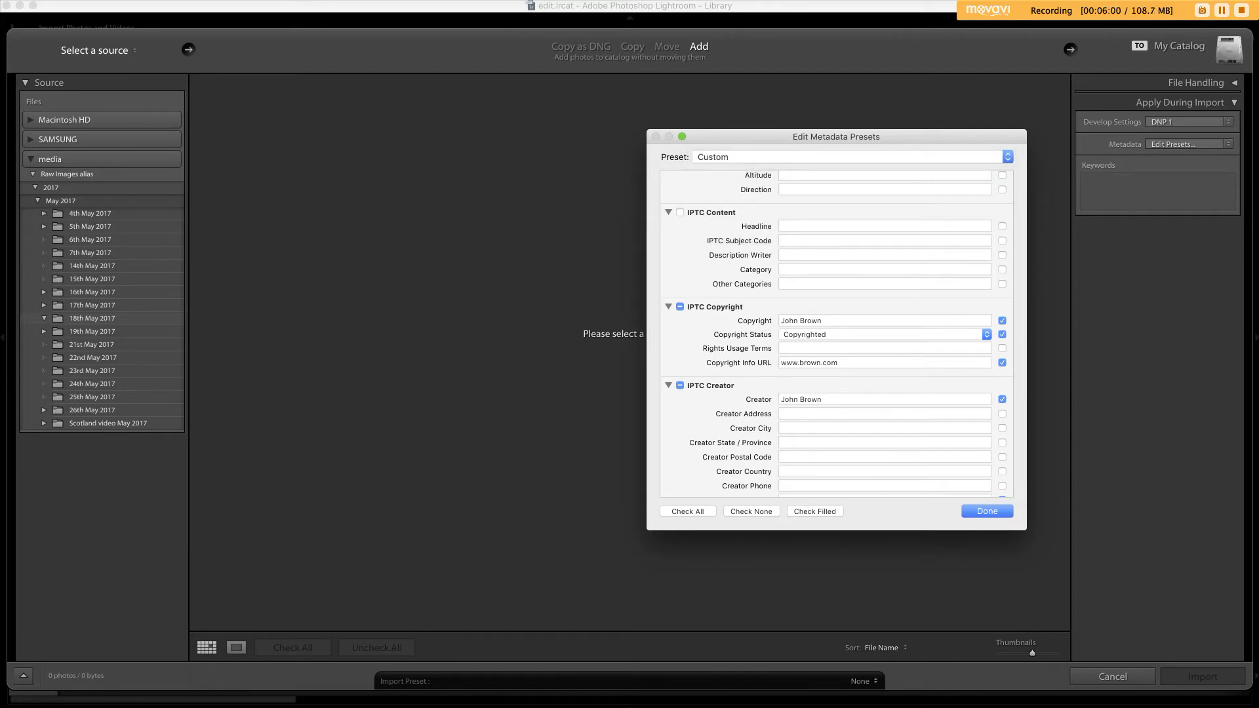
pyautogui.scroll(5, 836, 334)
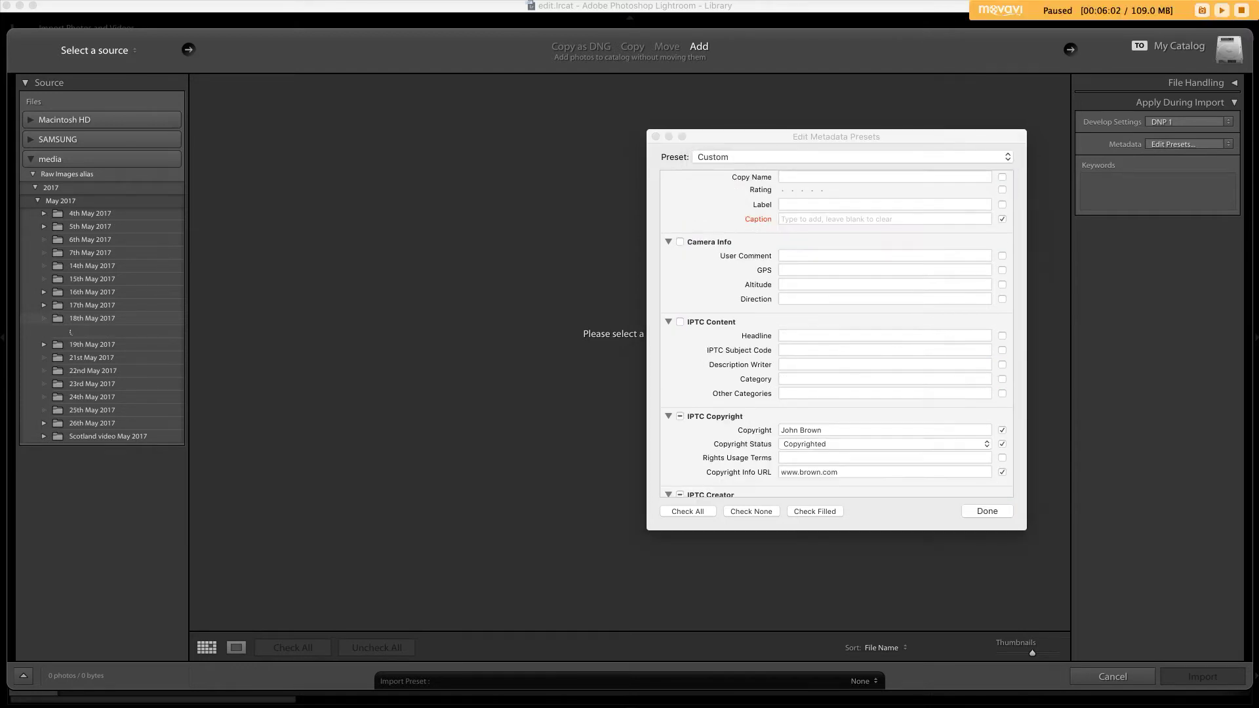
# Save the metadata edits as a new preset named after the copyright holder
pyautogui.click(985, 511)
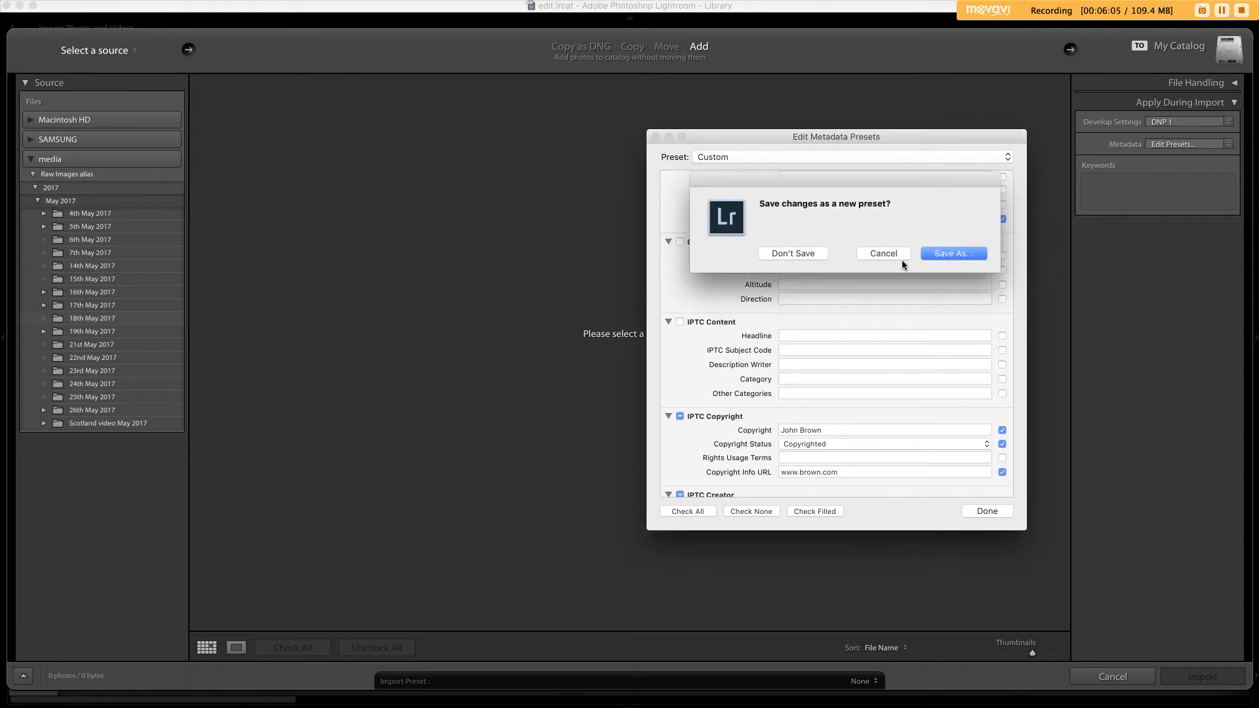
pyautogui.click(962, 254)
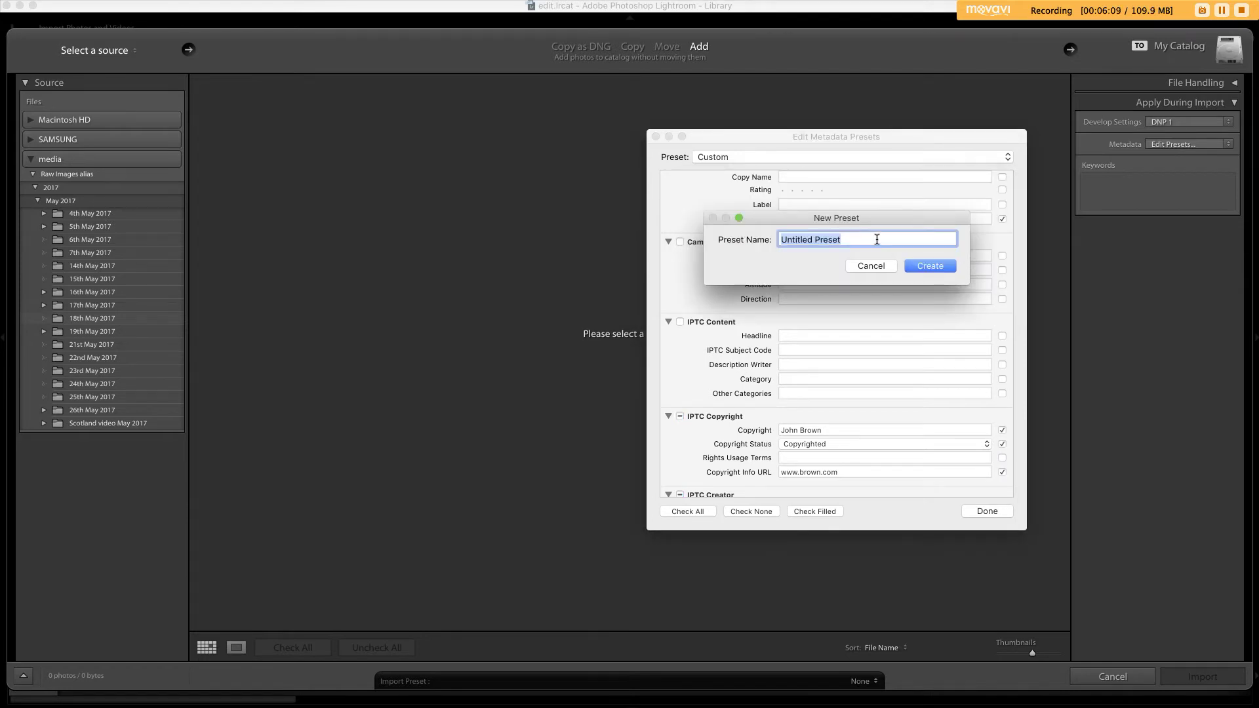
pyautogui.write('John Brown')
# Create the new preset, then set the import Metadata preset to DNP 1
pyautogui.click(941, 268)
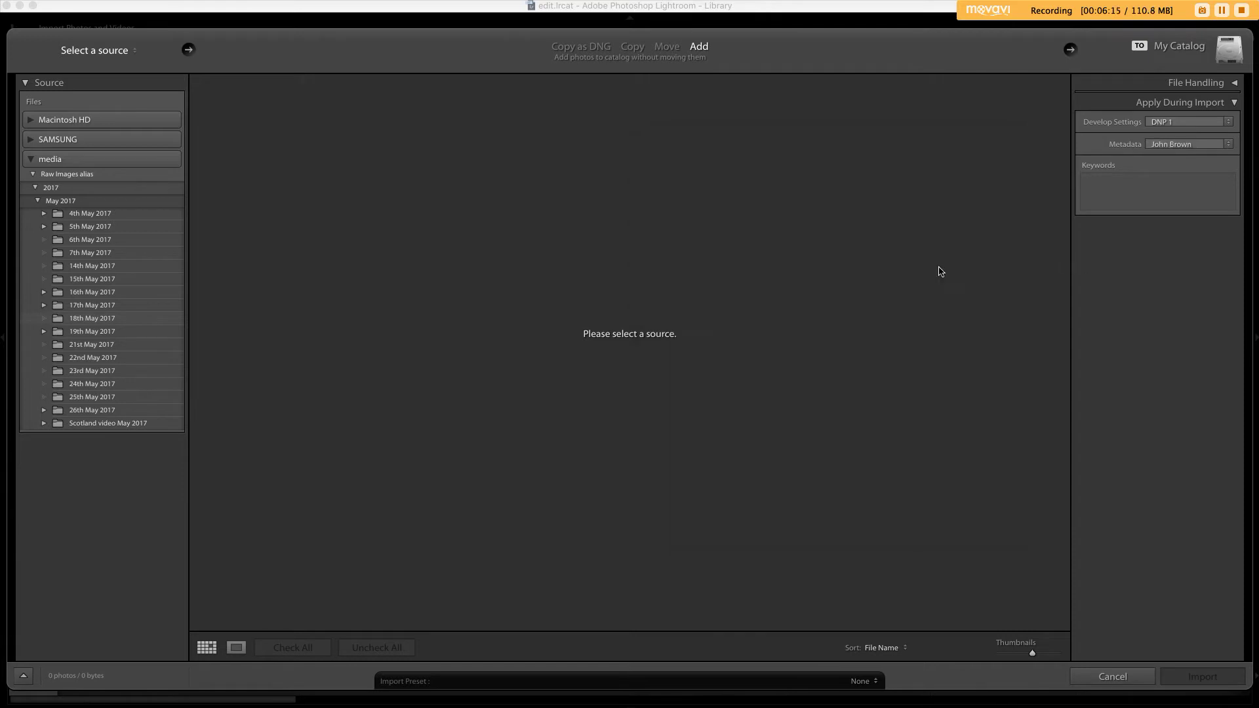
pyautogui.click(1229, 147)
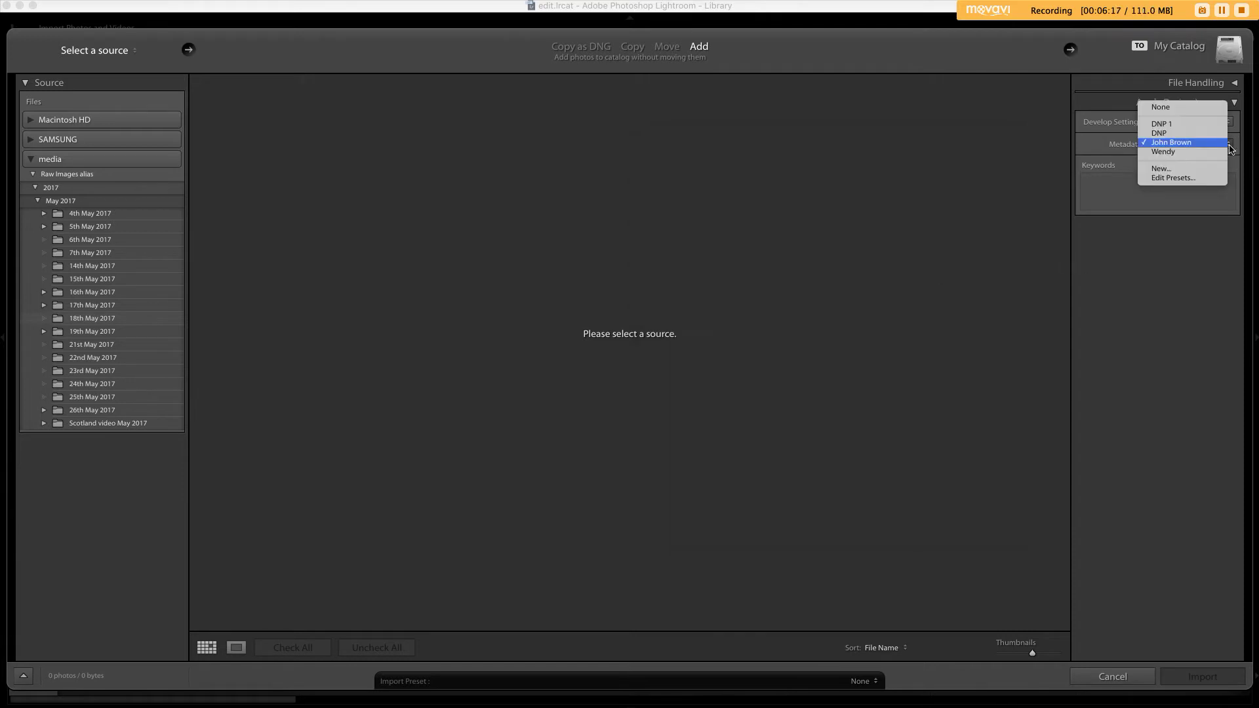
pyautogui.click(1160, 125)
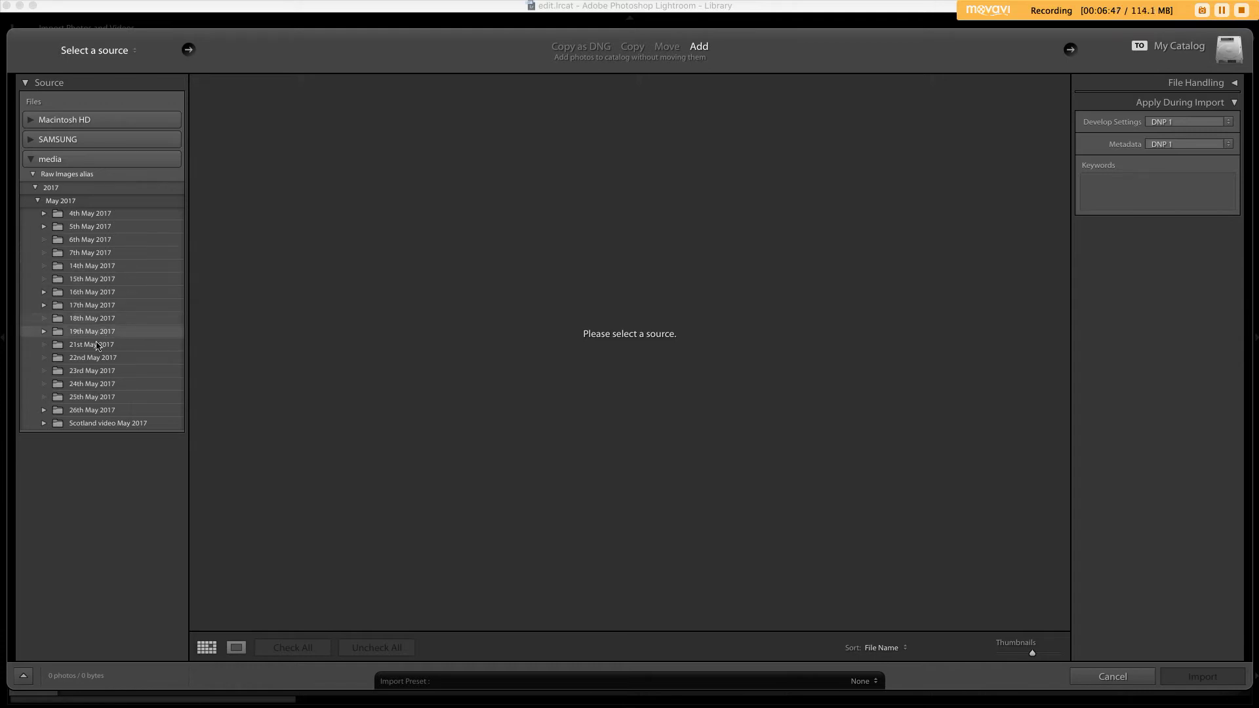
# Set the import source to media > Raw Images alias > 2017 > July 2017 > 17th July 2017
pyautogui.click(33, 173)
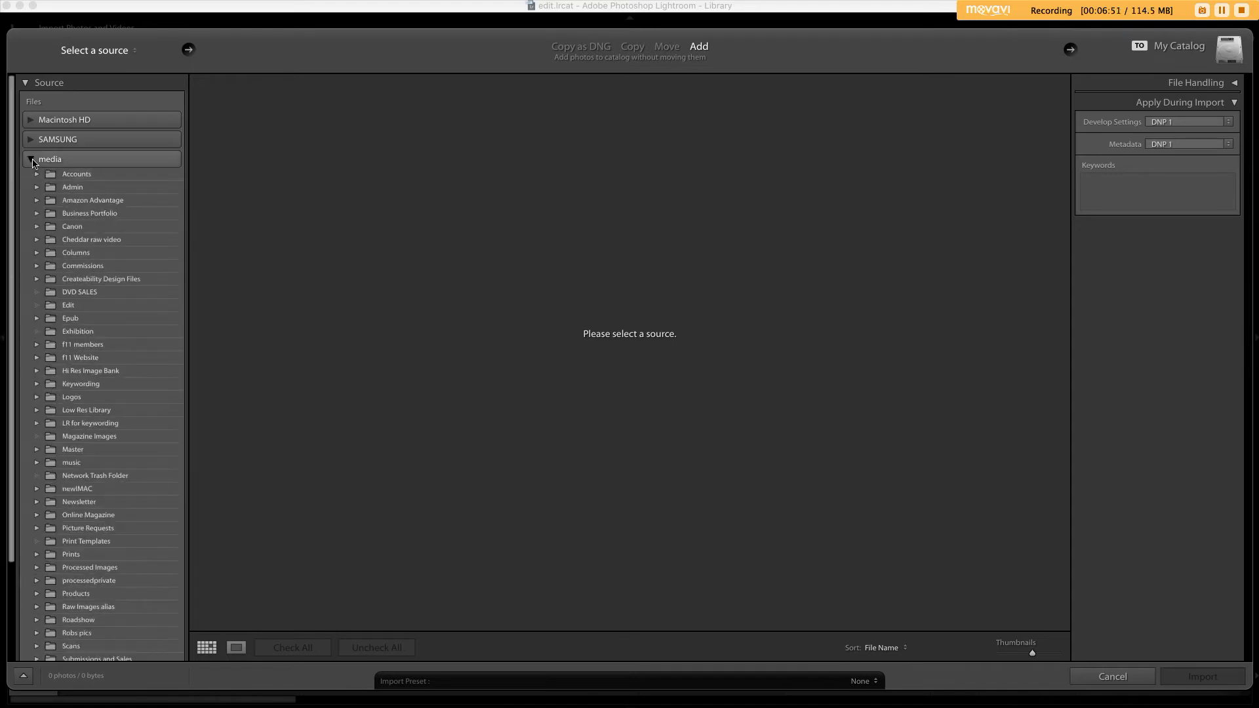
pyautogui.click(32, 160)
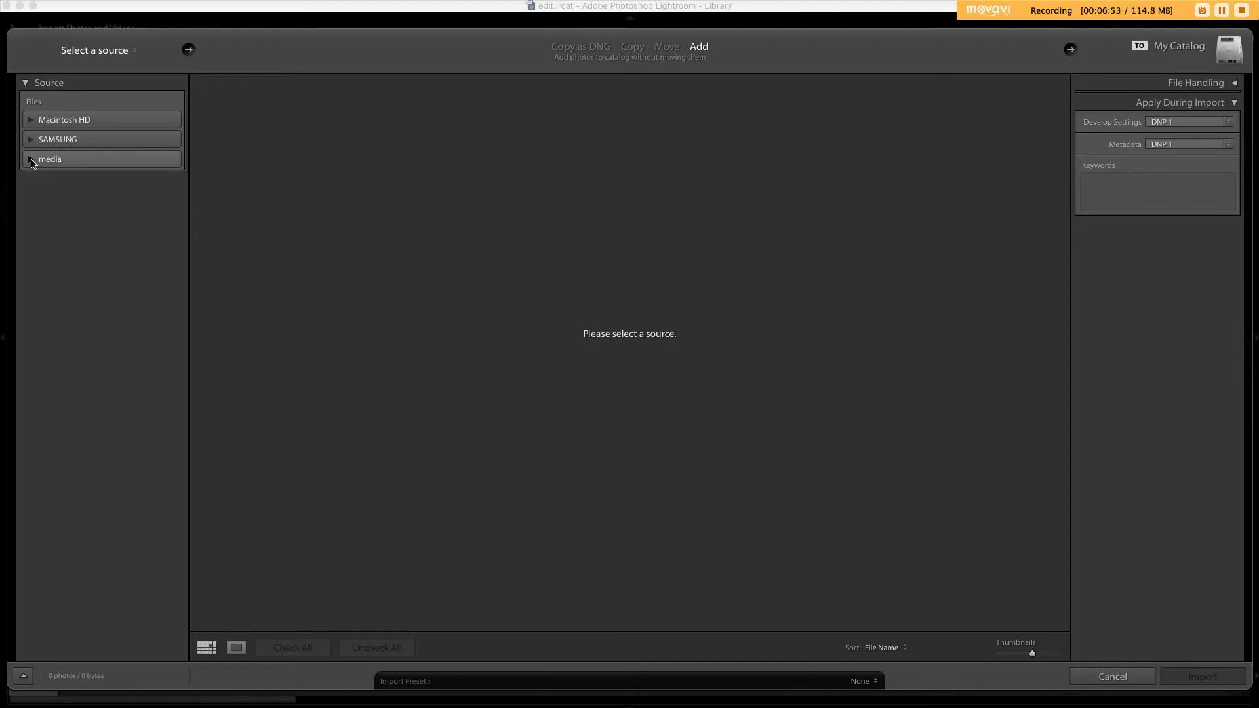
pyautogui.click(31, 161)
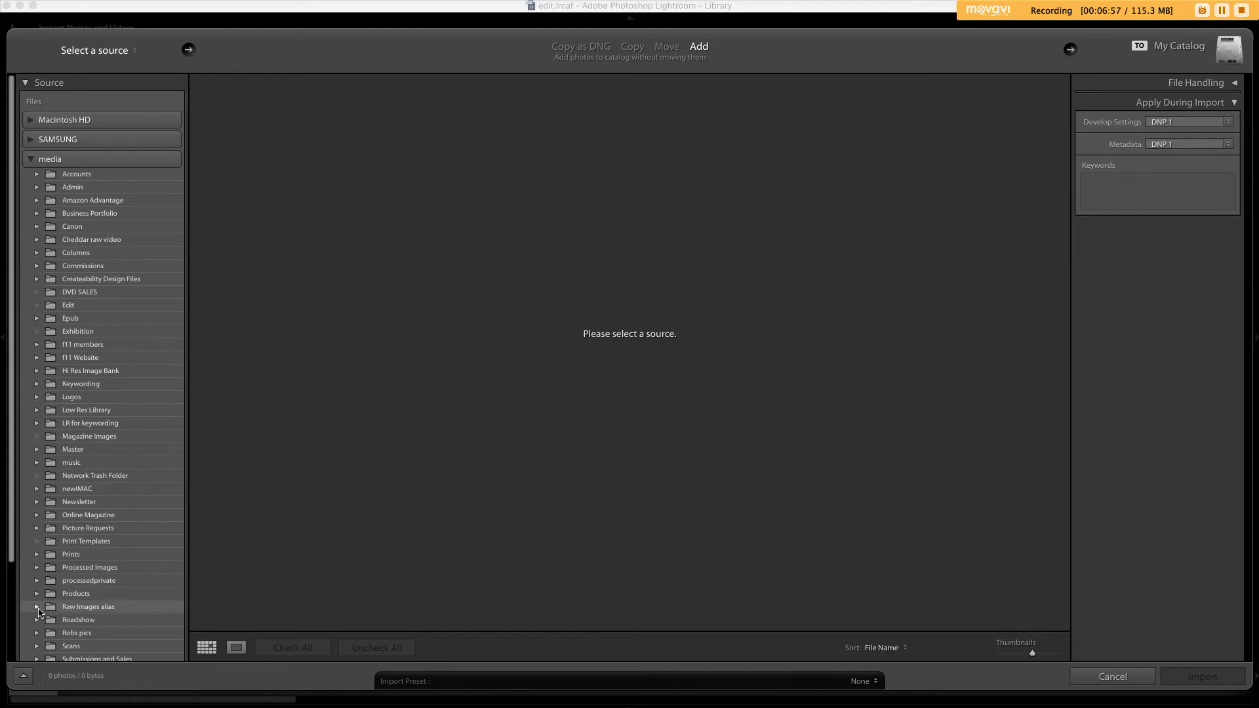
pyautogui.click(37, 607)
pyautogui.scroll(-5, 46, 606)
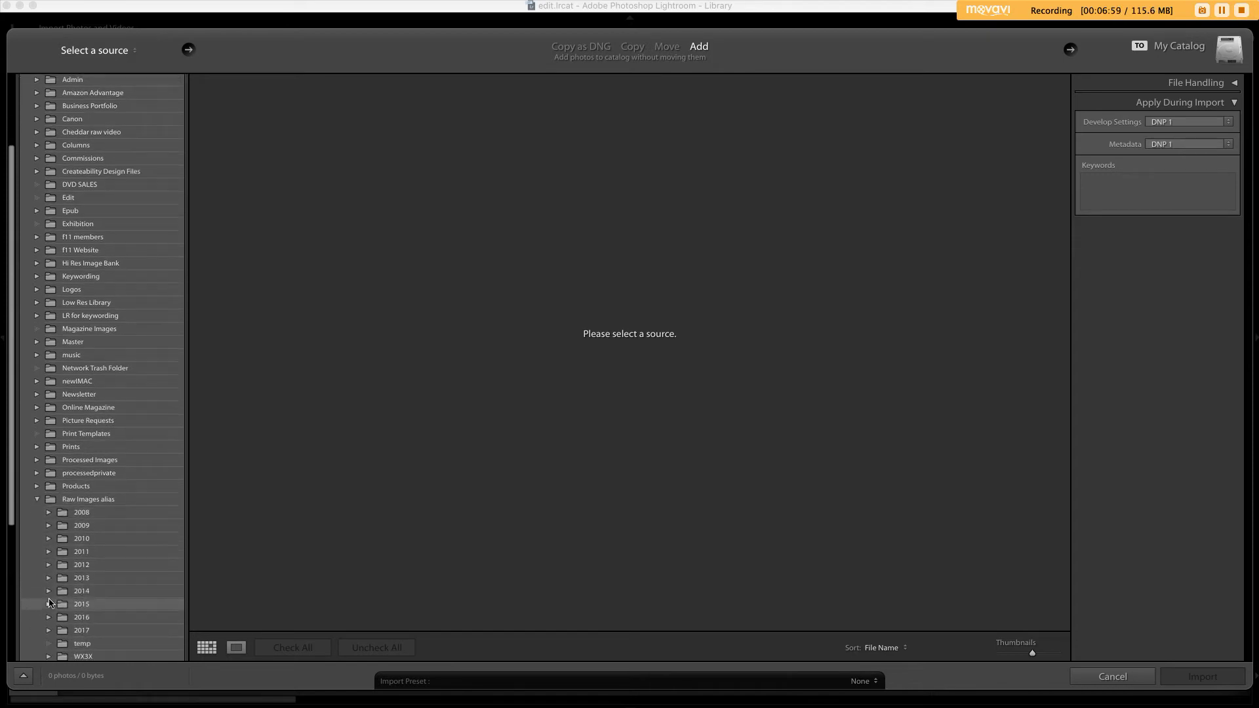
pyautogui.scroll(-4, 50, 602)
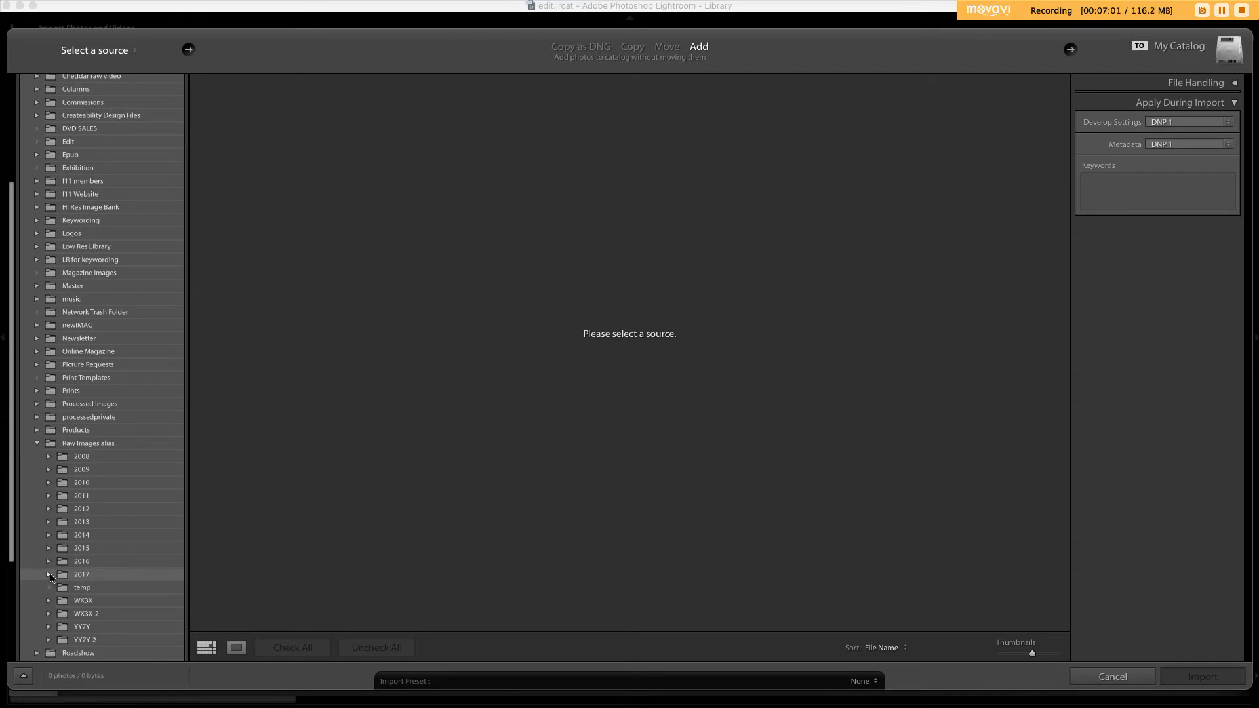
pyautogui.click(49, 575)
pyautogui.scroll(-5, 53, 577)
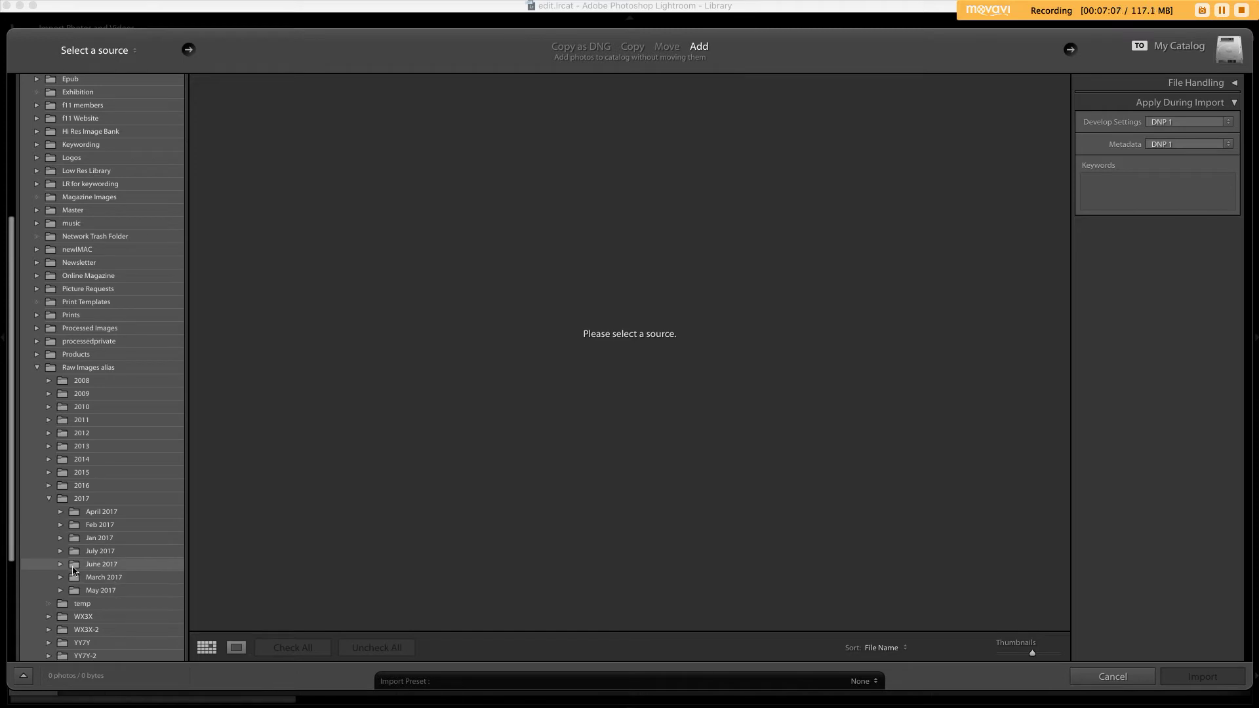
pyautogui.click(60, 552)
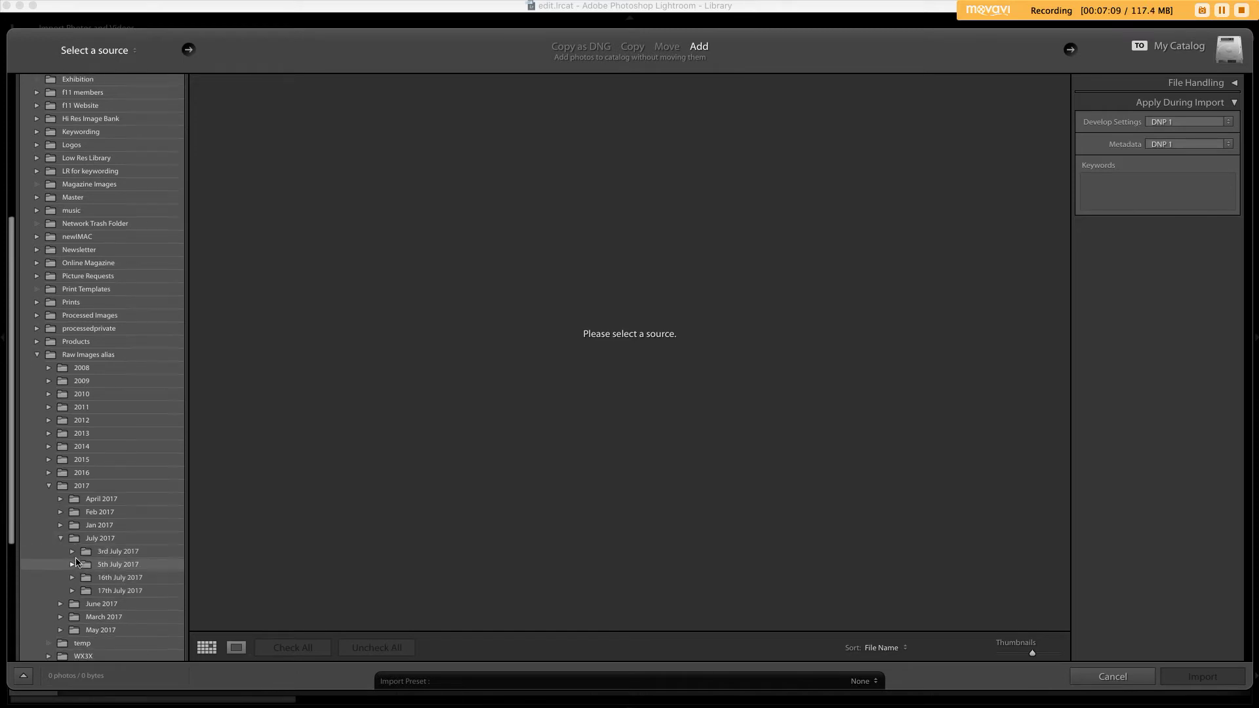
pyautogui.scroll(-4, 111, 525)
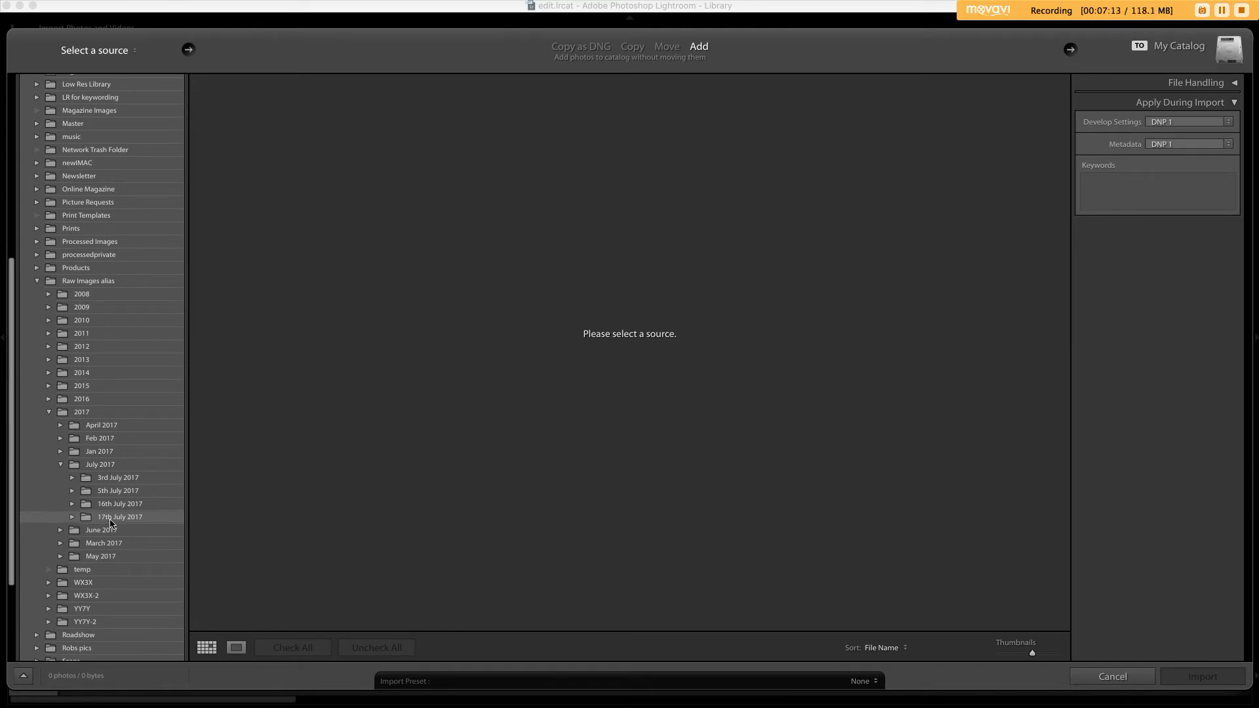
pyautogui.click(115, 518)
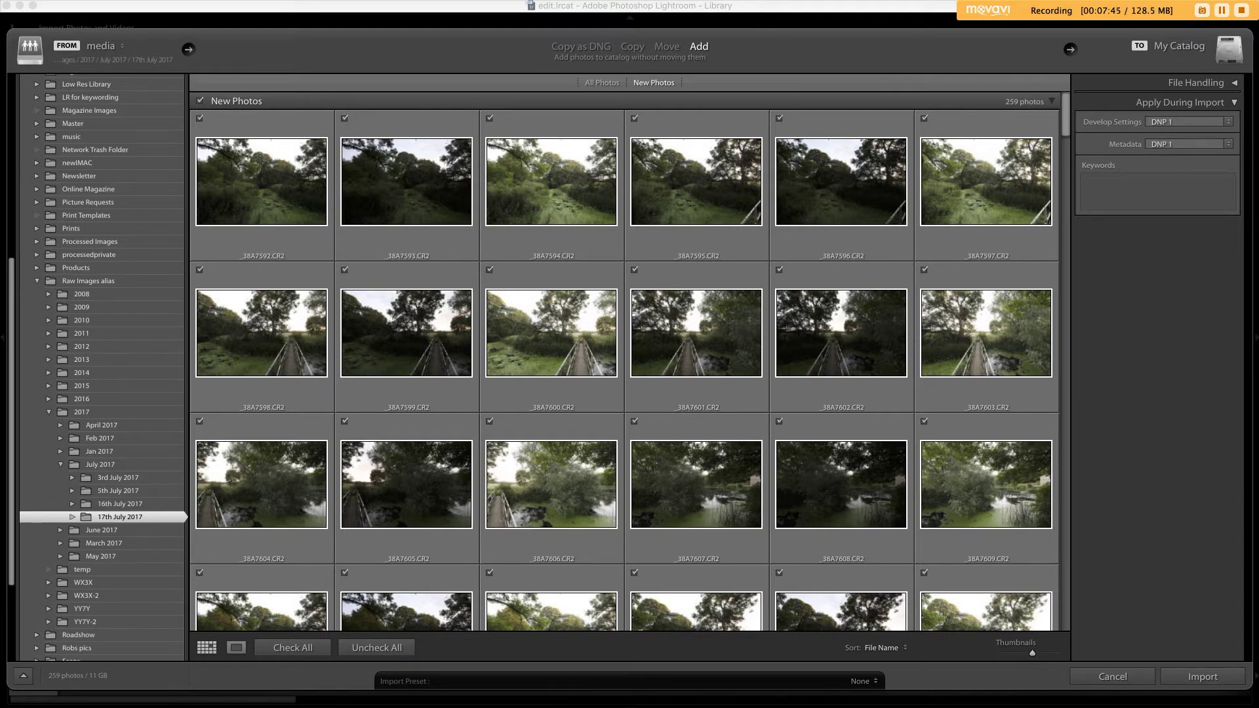
# Import the 259 checked 17th July 2017 raw photos into the catalog
pyautogui.click(1202, 679)
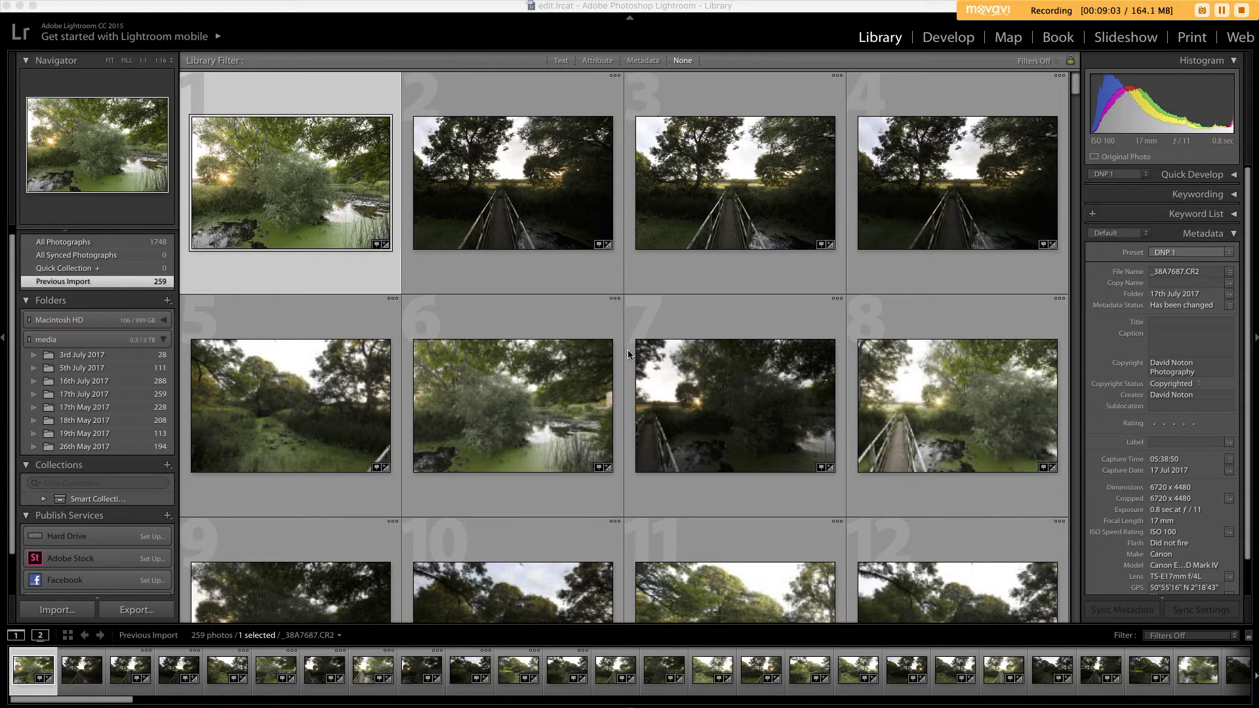
# Scroll down the grid and open photo 50 (_38A7684.CR2) in Loupe view
pyautogui.scroll(-2, 634, 359)
pyautogui.scroll(-1, 636, 364)
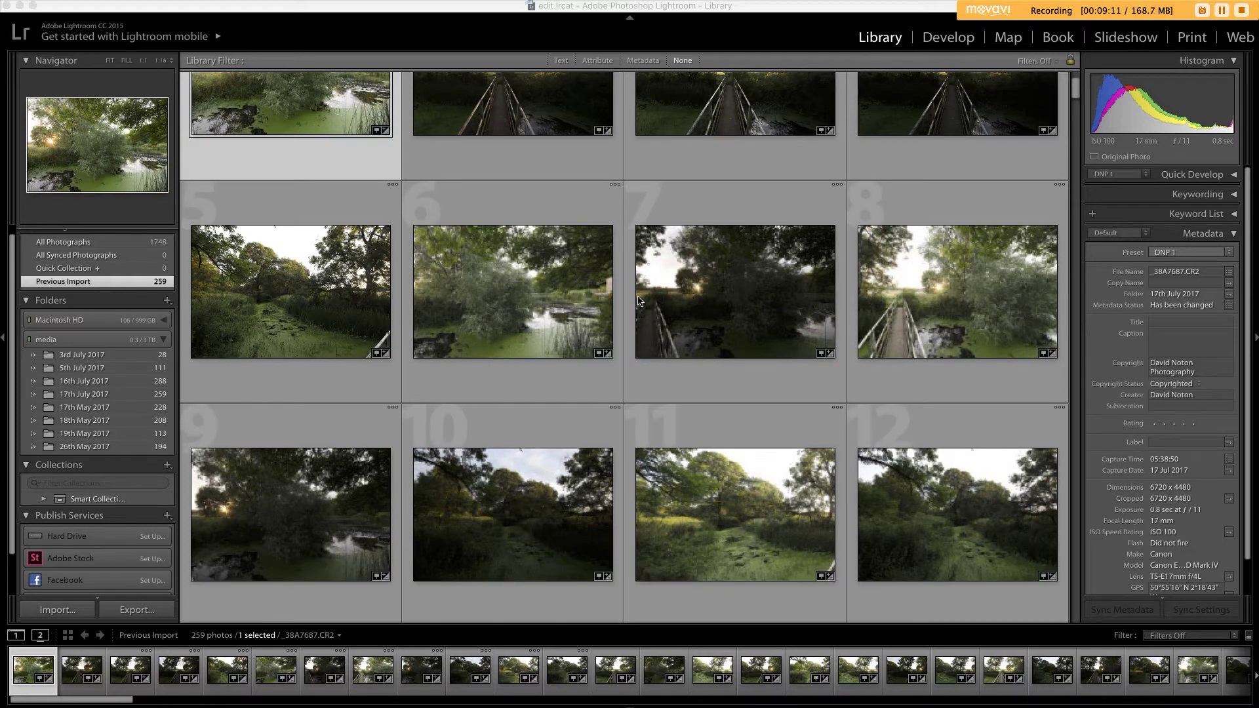
pyautogui.scroll(-5, 637, 300)
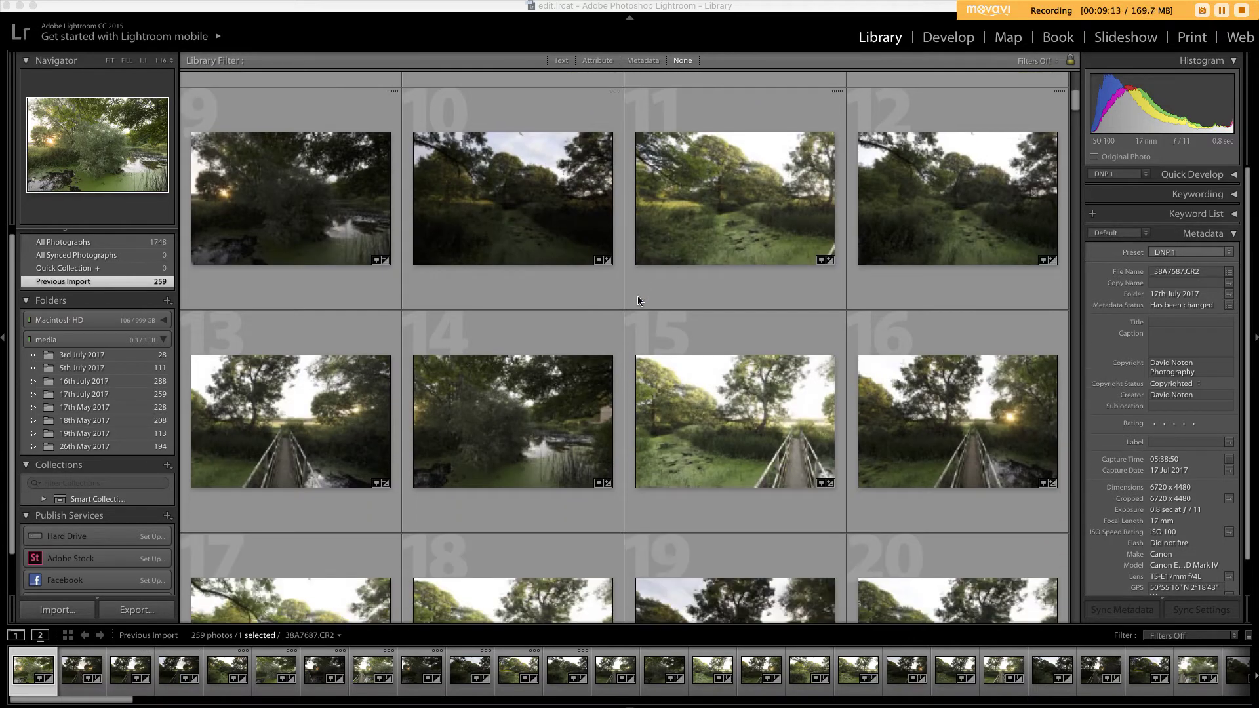
pyautogui.scroll(-2, 640, 301)
pyautogui.scroll(-6, 639, 300)
pyautogui.scroll(-3, 639, 298)
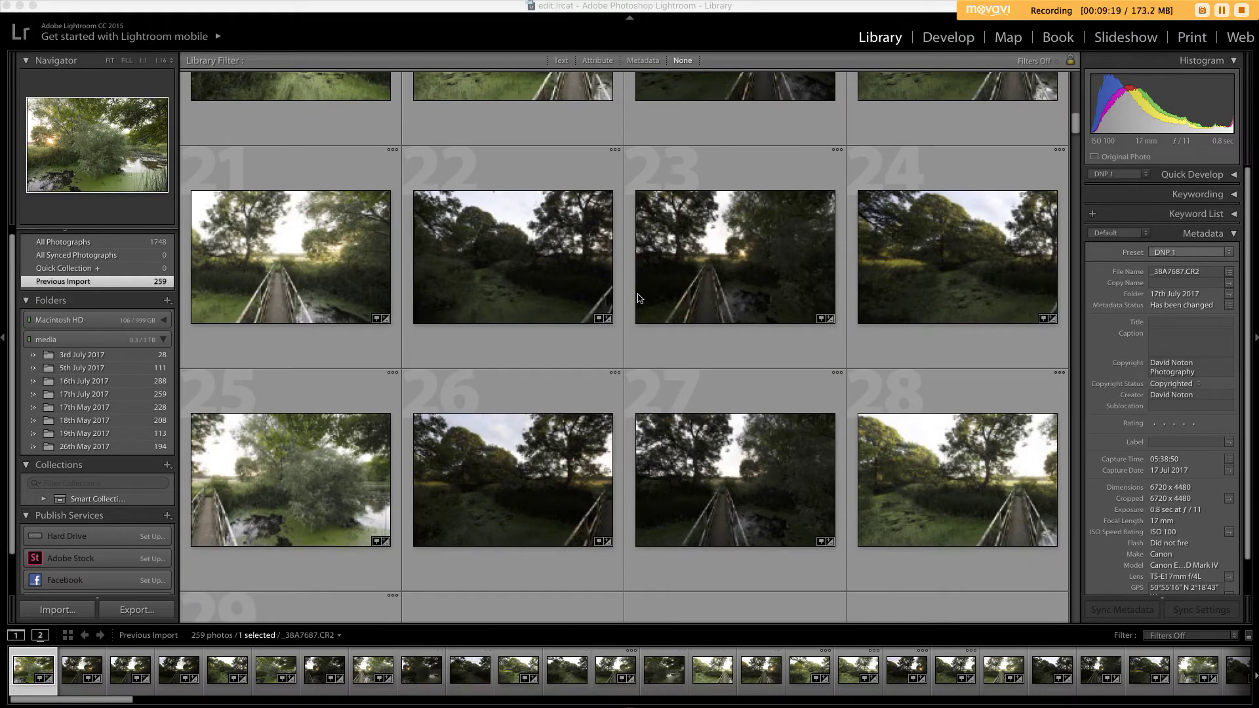
pyautogui.scroll(-3, 640, 298)
pyautogui.scroll(-2, 639, 298)
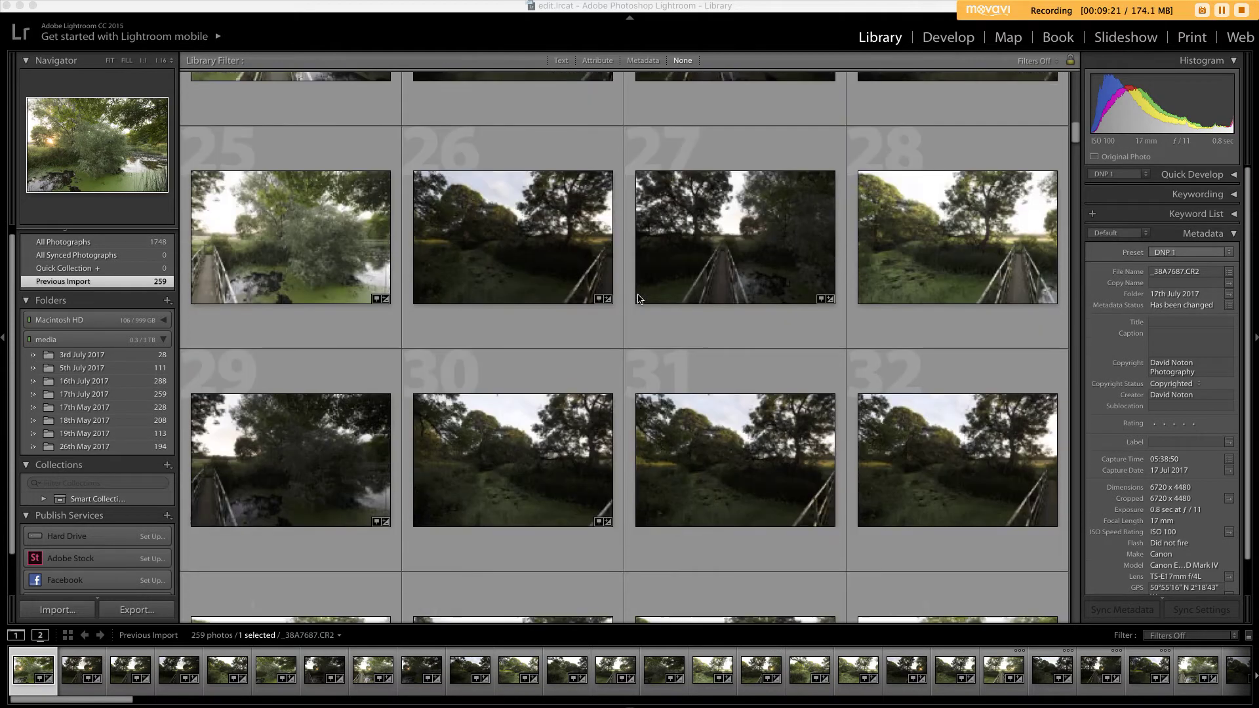
pyautogui.scroll(-3, 638, 296)
pyautogui.scroll(-5, 638, 299)
pyautogui.scroll(-5, 640, 299)
pyautogui.scroll(-5, 638, 299)
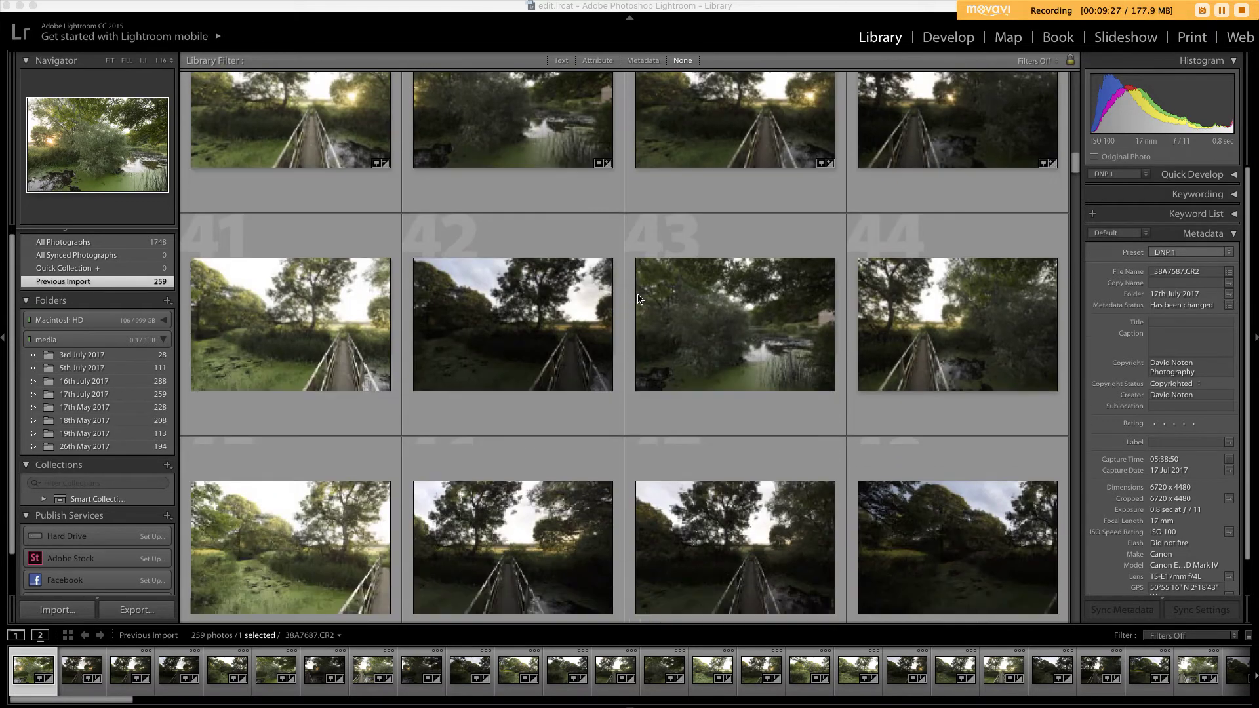
pyautogui.scroll(-2, 638, 299)
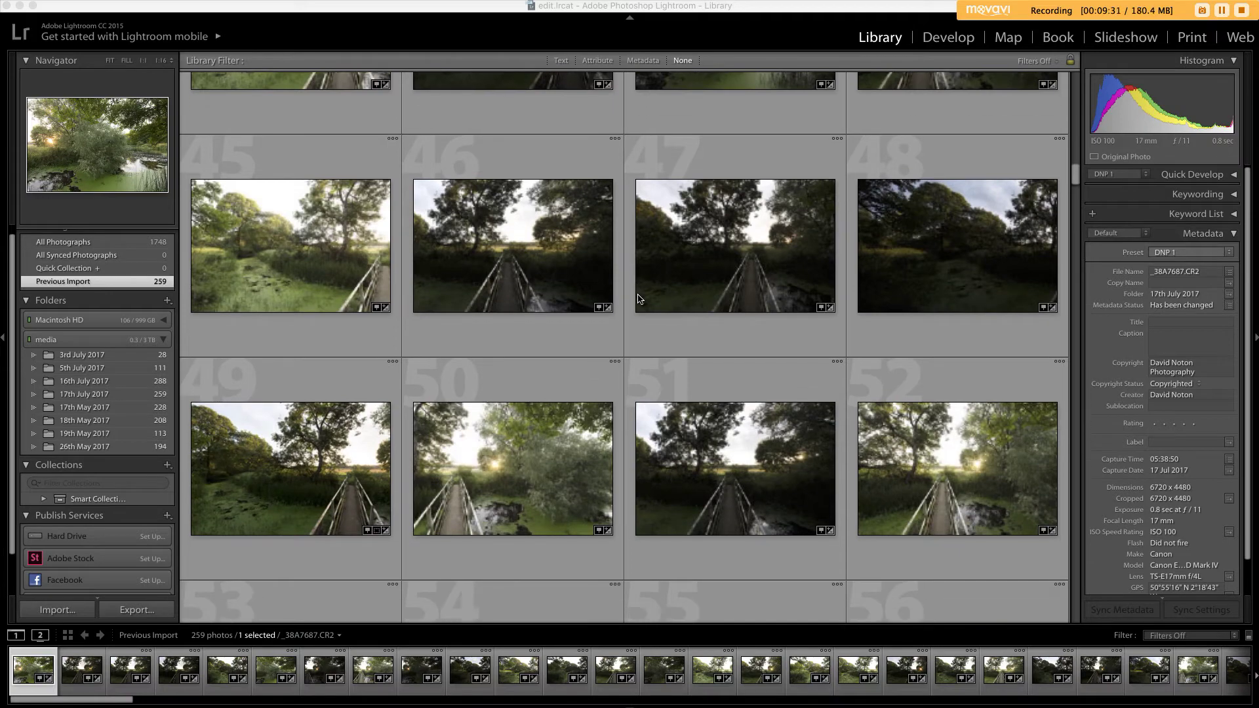
pyautogui.doubleClick(543, 379)
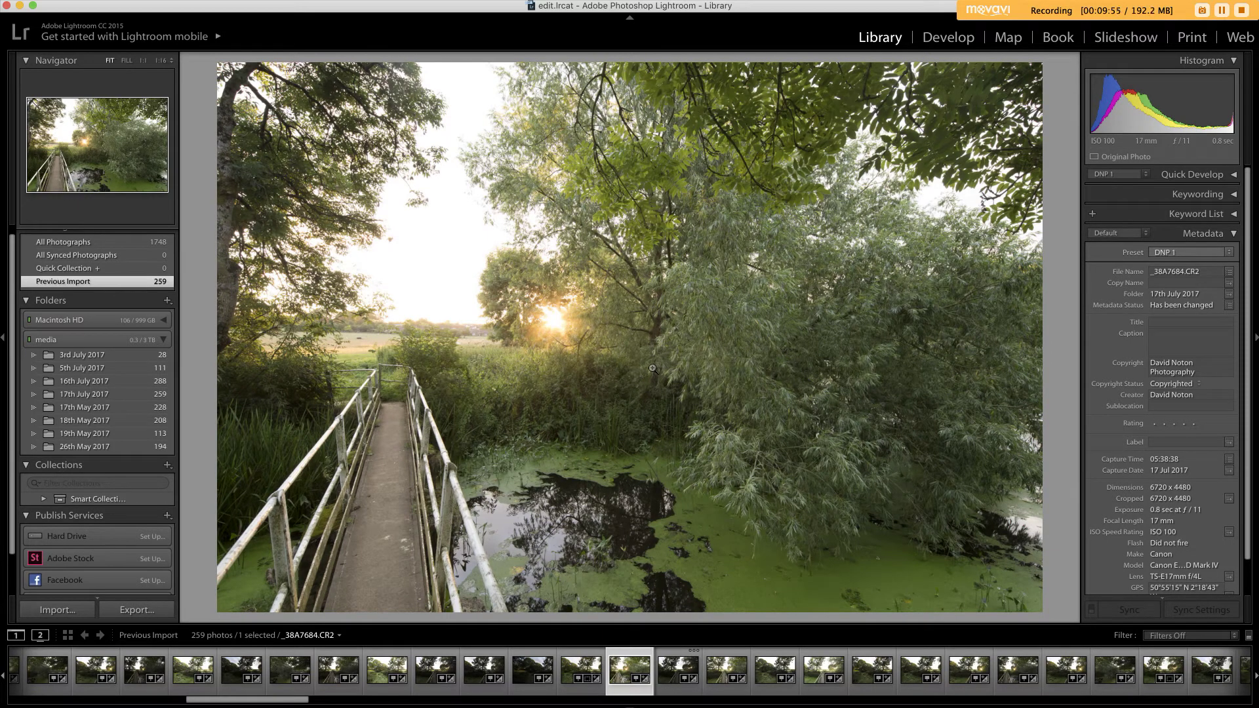
# Return to Grid view with G and scroll back to the top of the thumbnails
pyautogui.press('g')
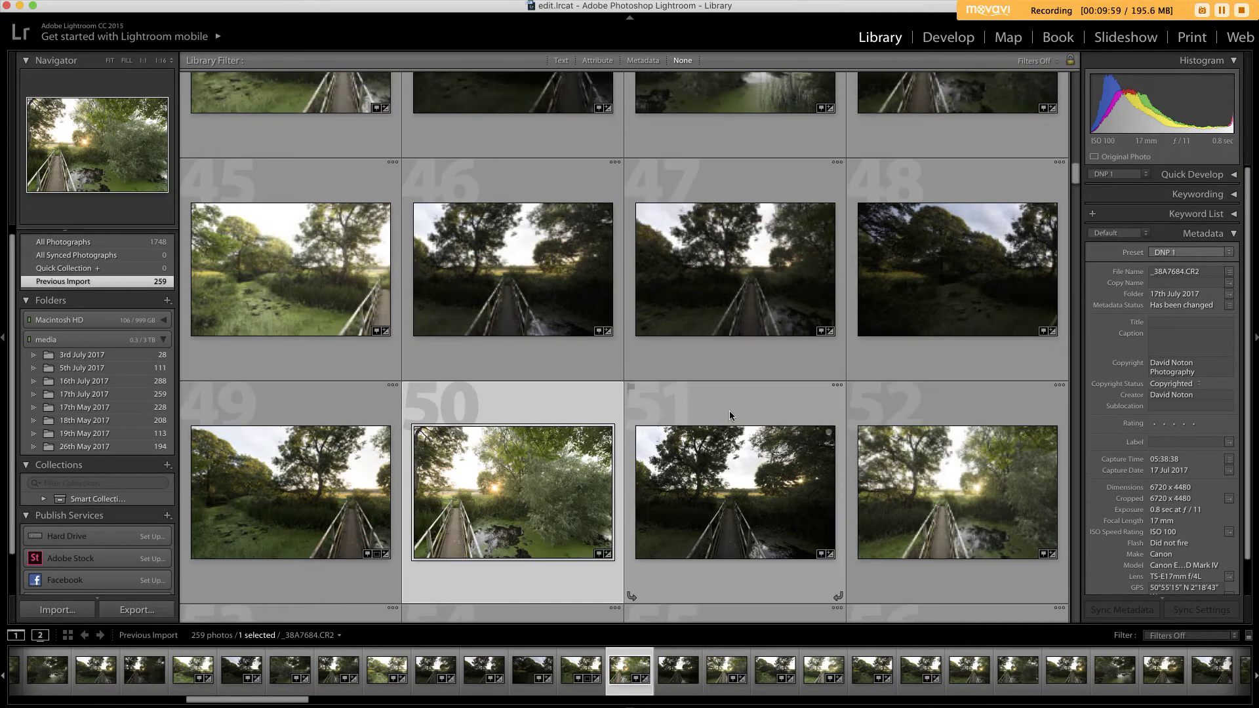
pyautogui.scroll(1, 729, 411)
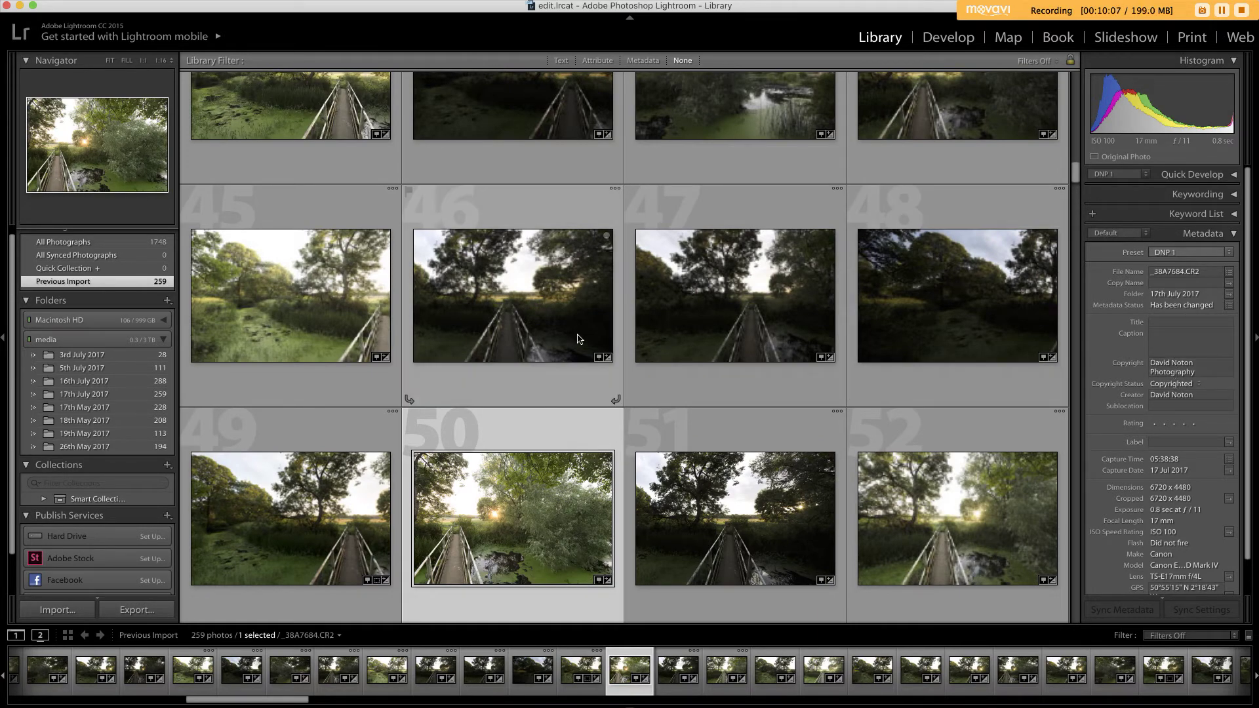
pyautogui.scroll(10, 578, 339)
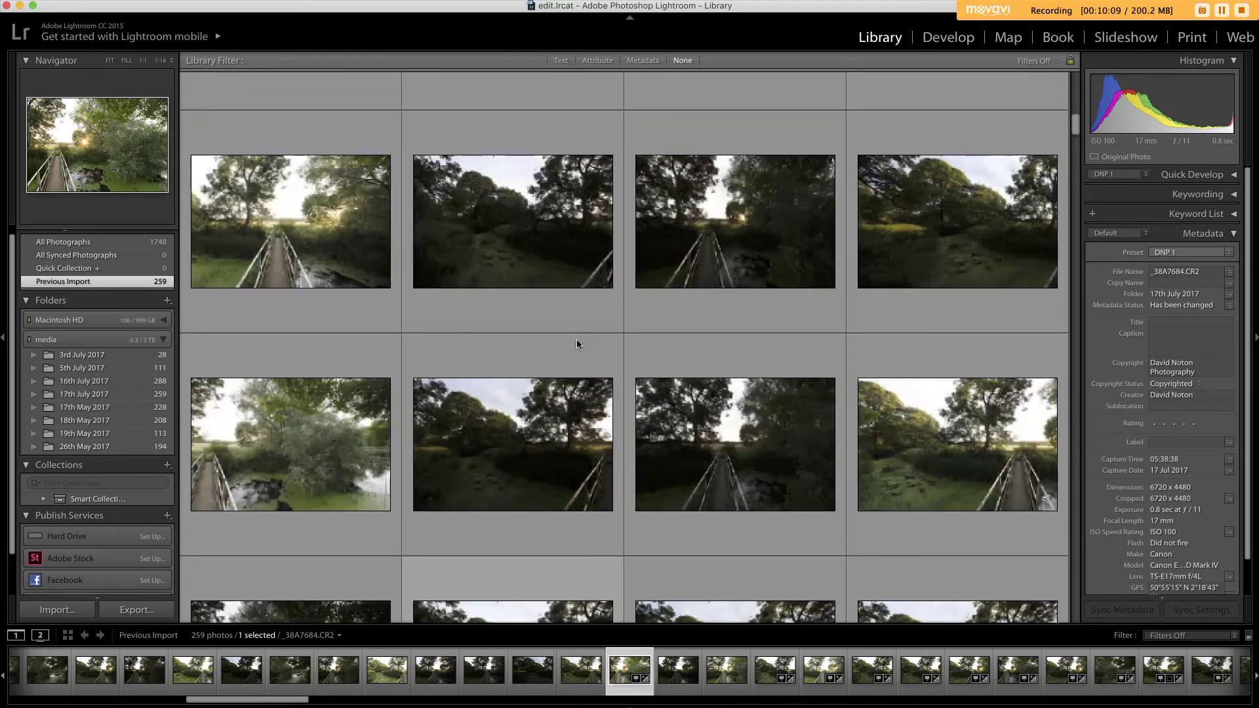
pyautogui.scroll(10, 576, 344)
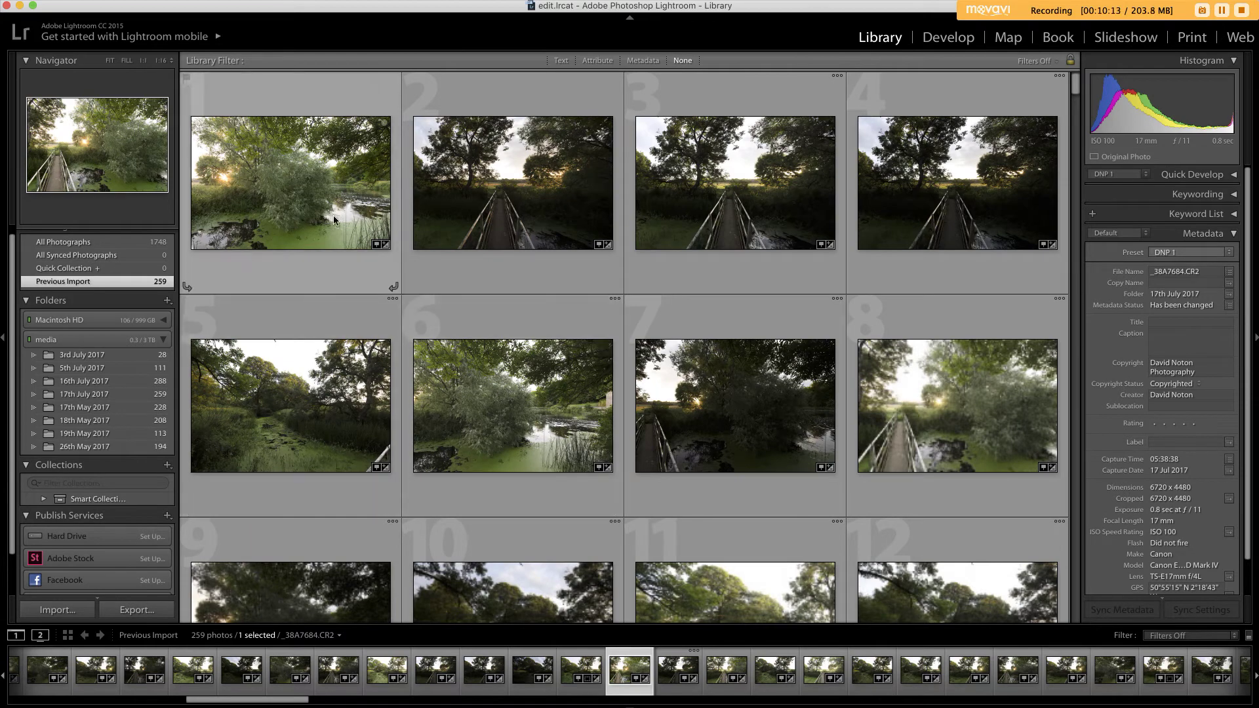
# Select the first thumbnail and sort the grid by File Name via View > Sort
pyautogui.click(296, 195)
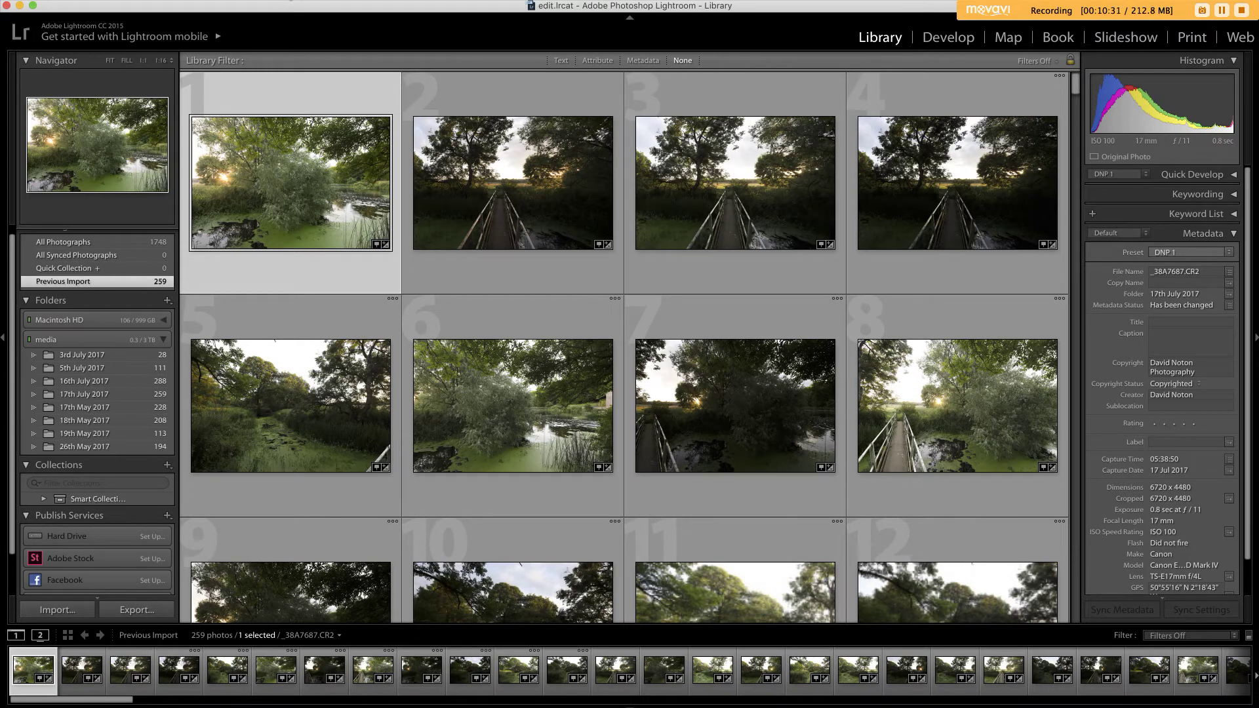
pyautogui.click(288, 4)
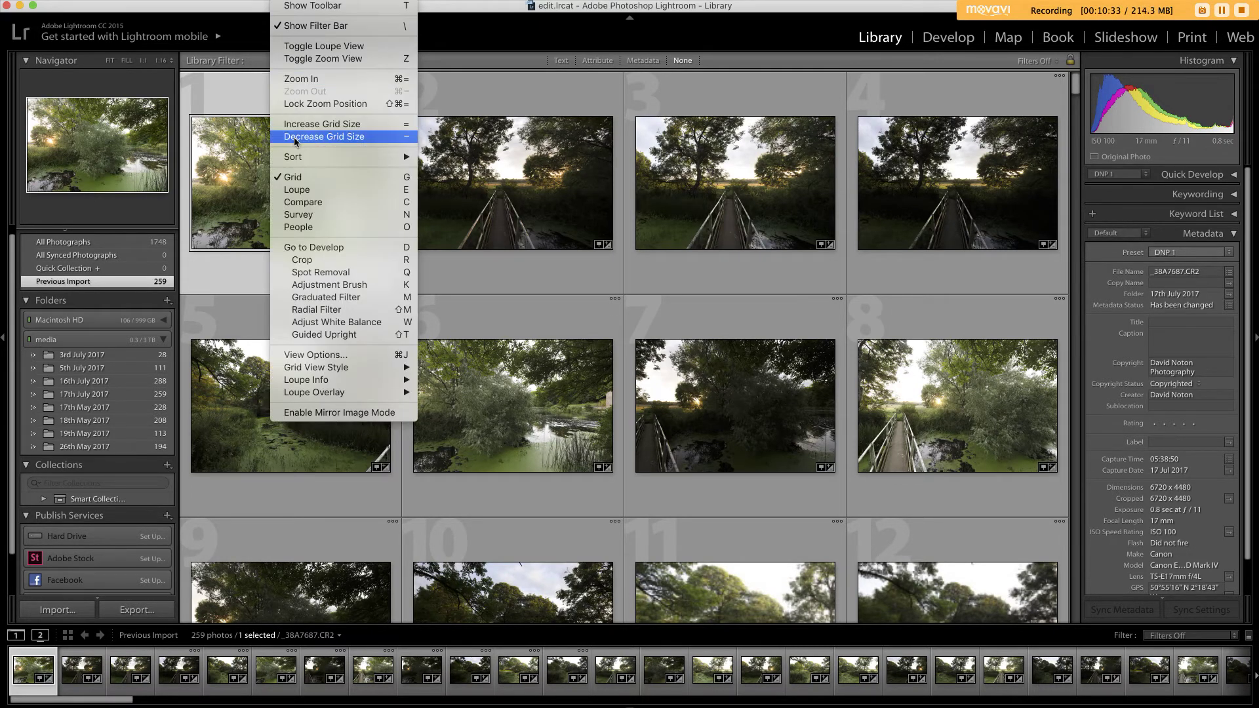
pyautogui.moveTo(296, 159)
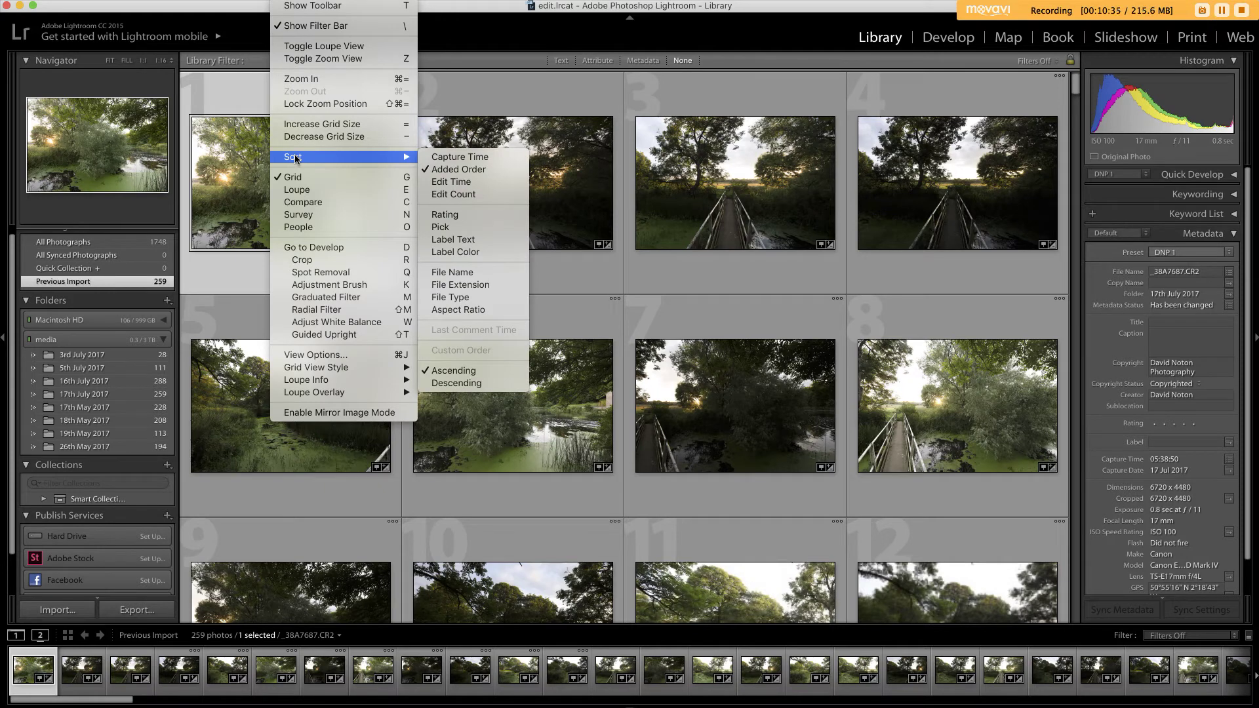
pyautogui.click(459, 278)
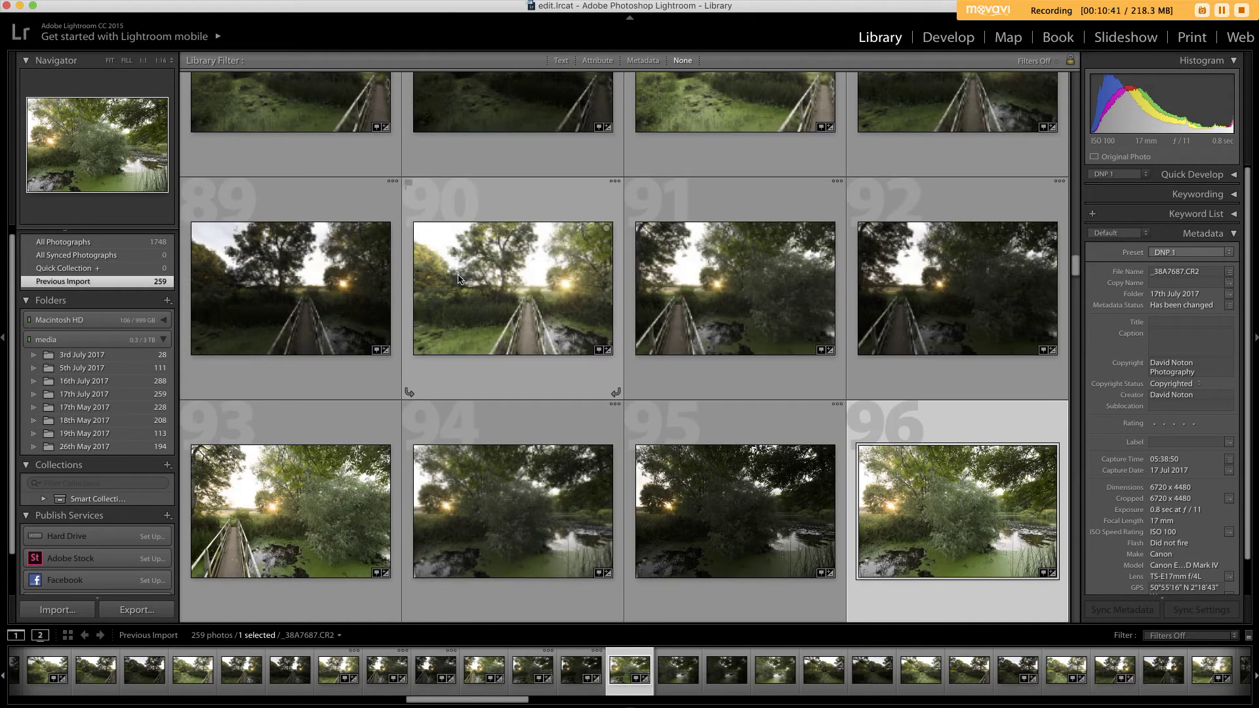
pyautogui.scroll(10, 670, 353)
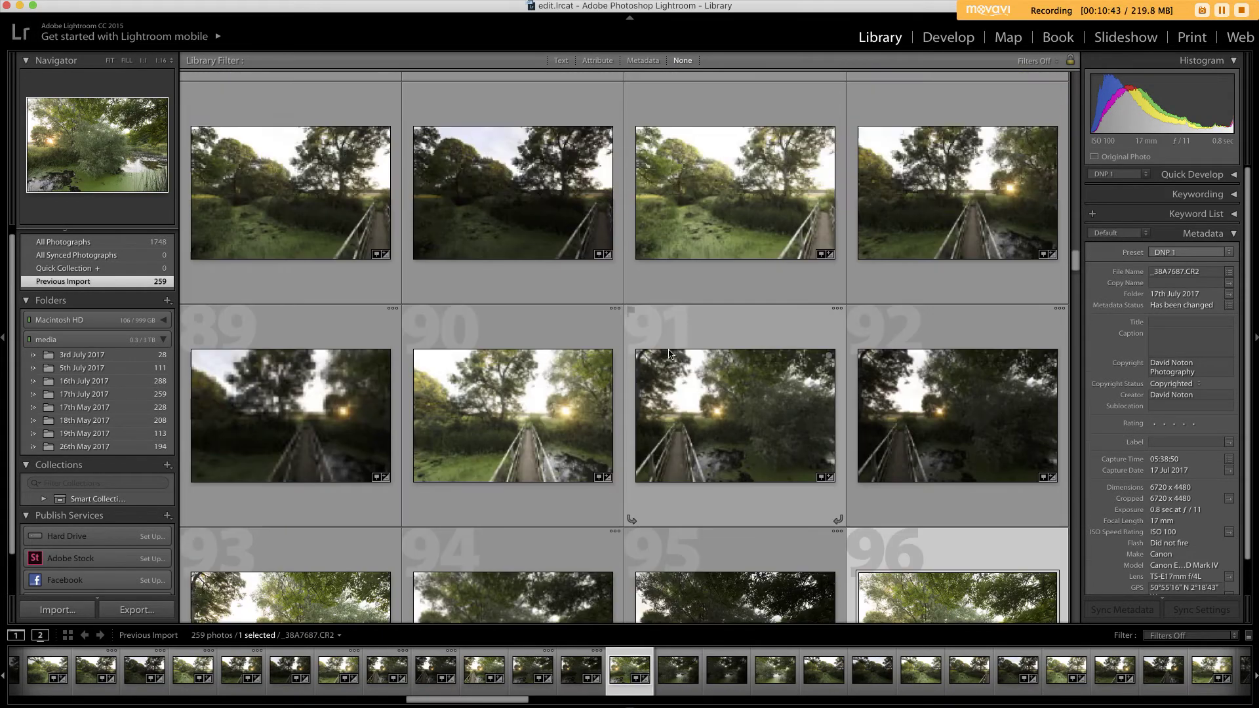
pyautogui.scroll(10, 670, 357)
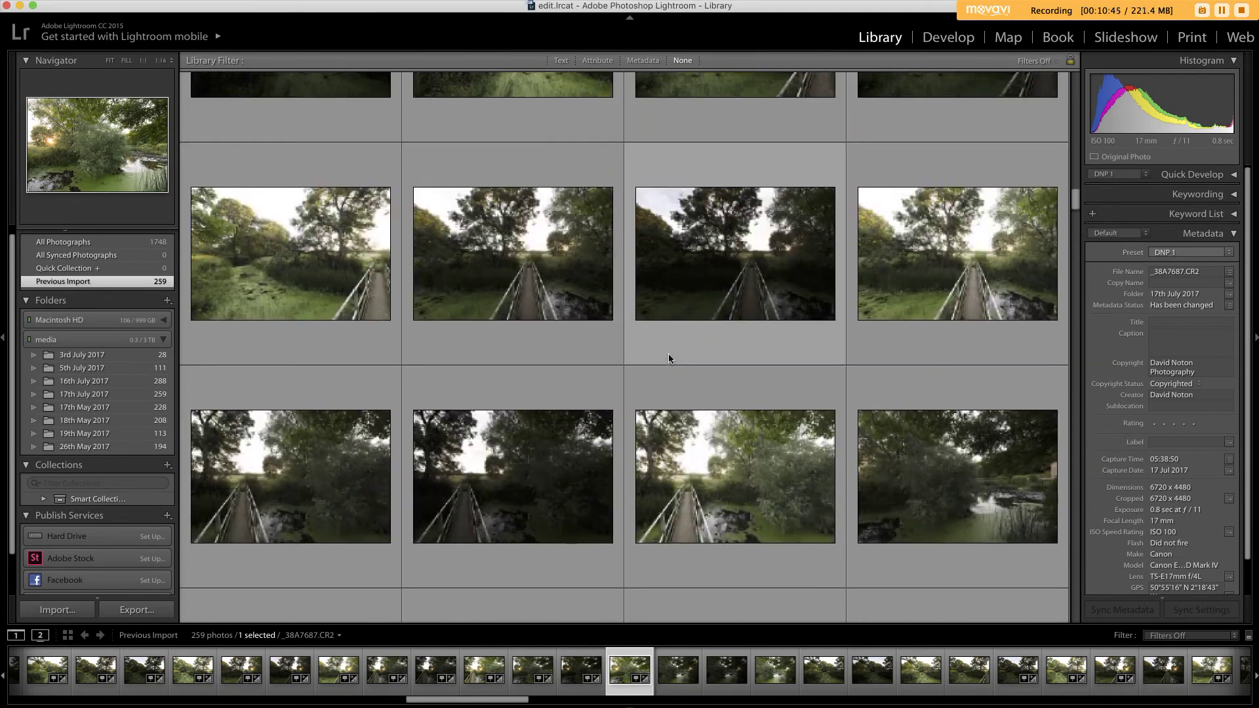
pyautogui.scroll(10, 669, 361)
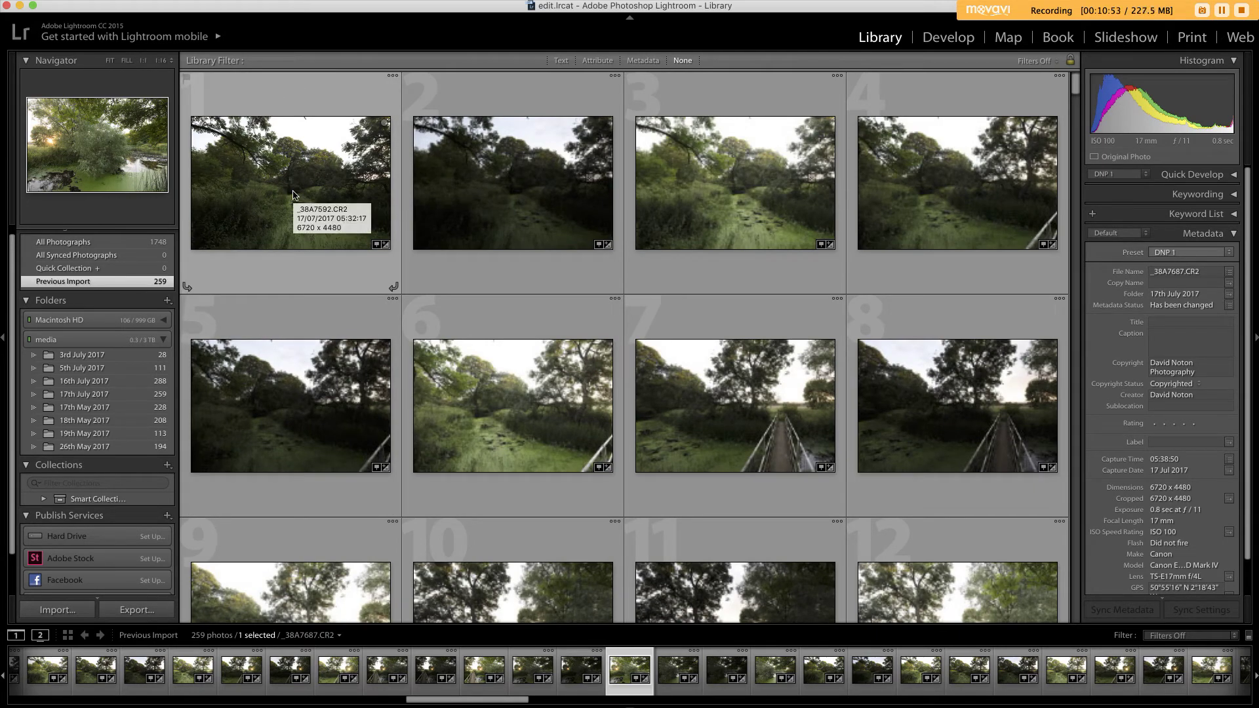
pyautogui.click(279, 189)
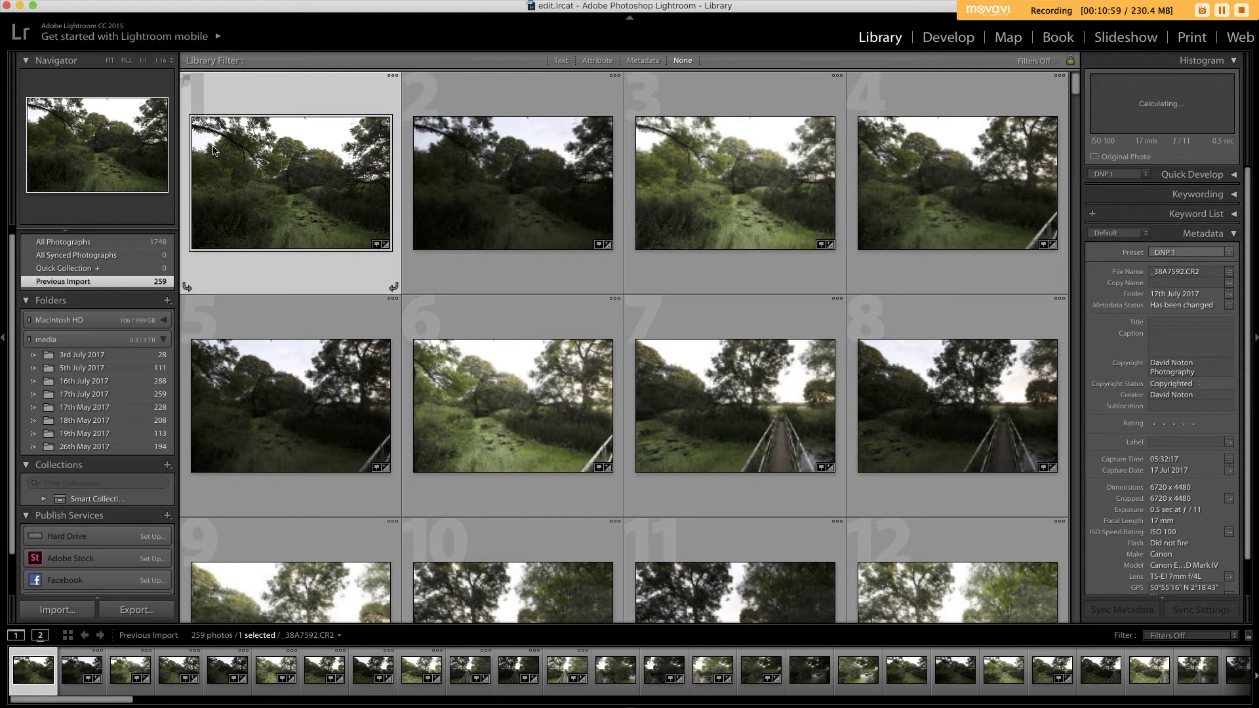
pyautogui.click(1159, 341)
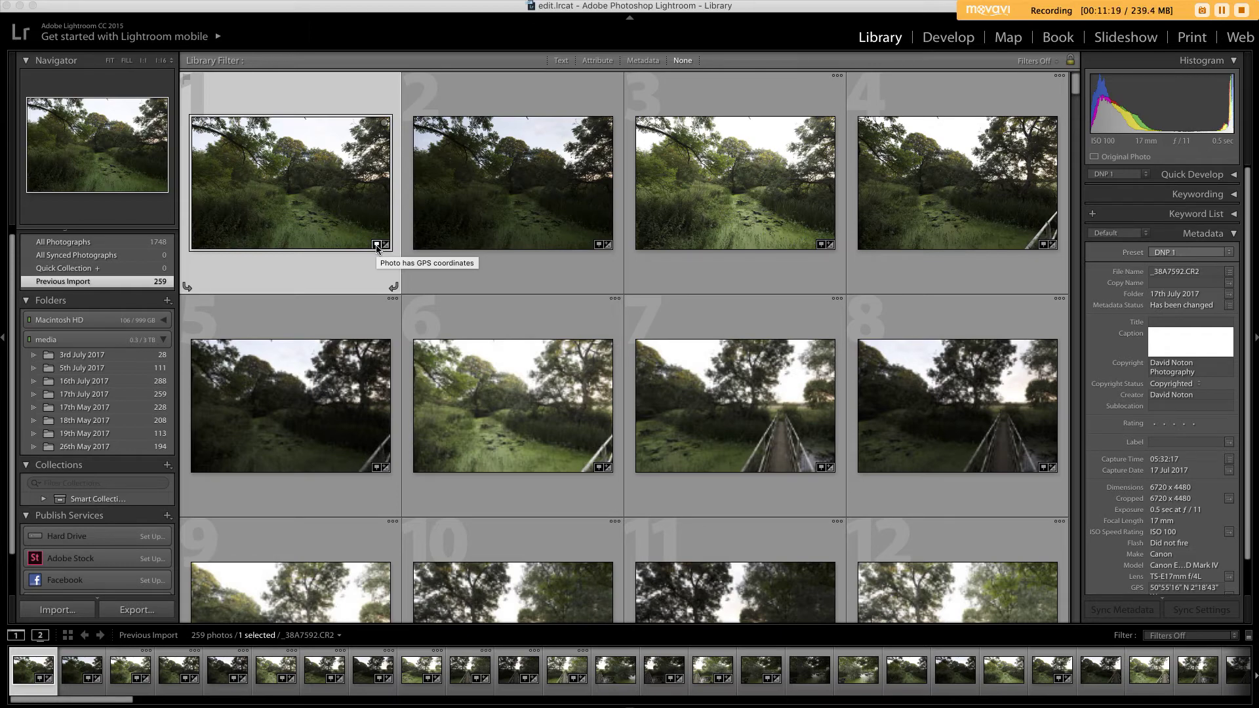
pyautogui.press('Return')
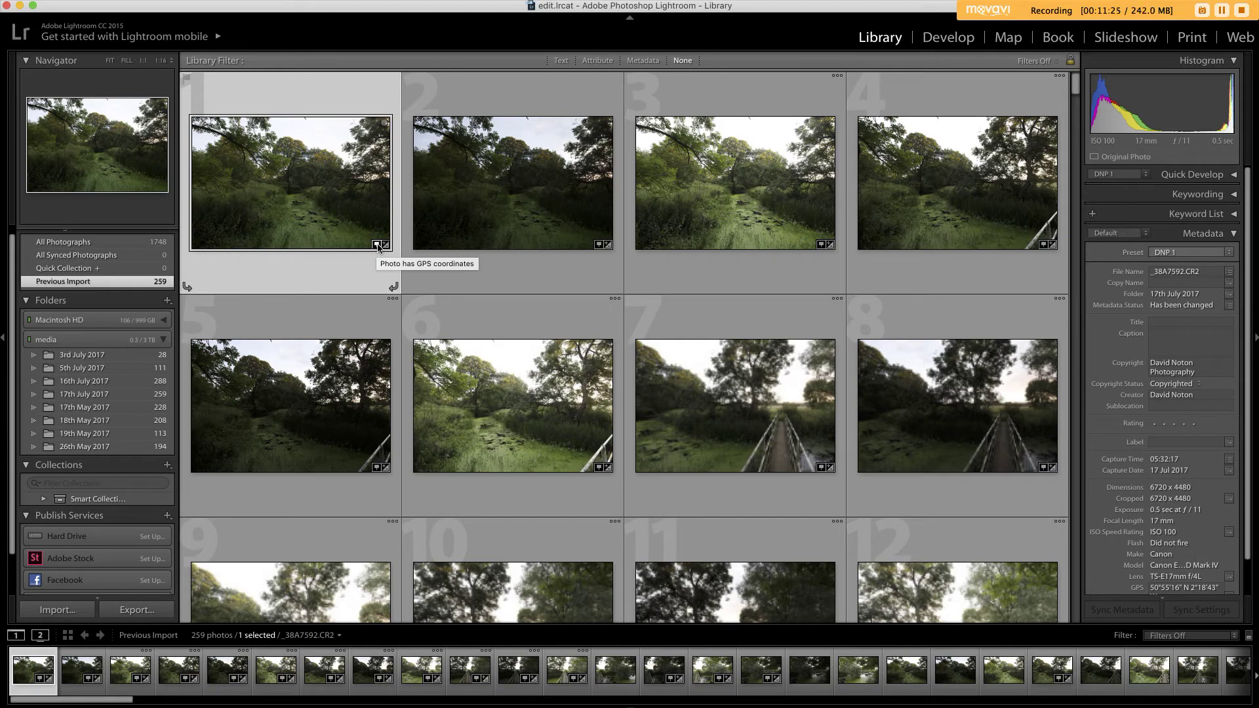
# Show photo 1's location in the Map module, beside Sturminster Newton Mill on the River Stour
pyautogui.click(377, 245)
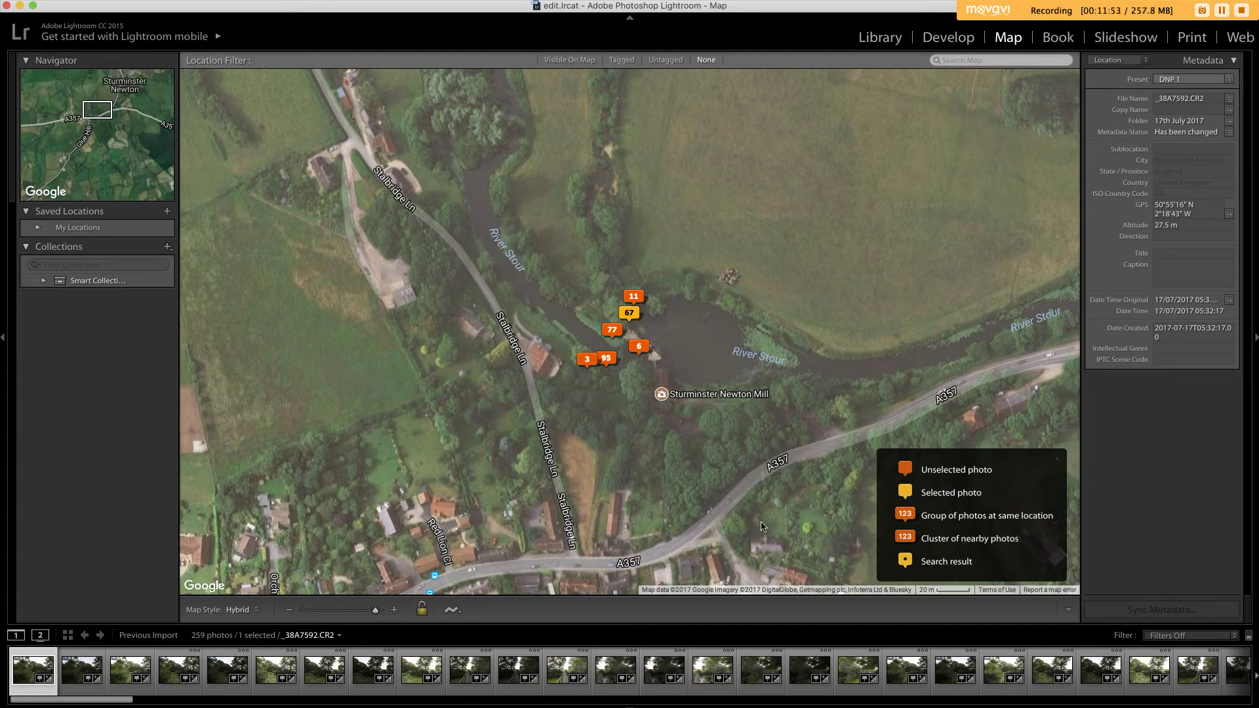
# Return to the Library grid and start editing the first photo's Caption field
pyautogui.click(882, 39)
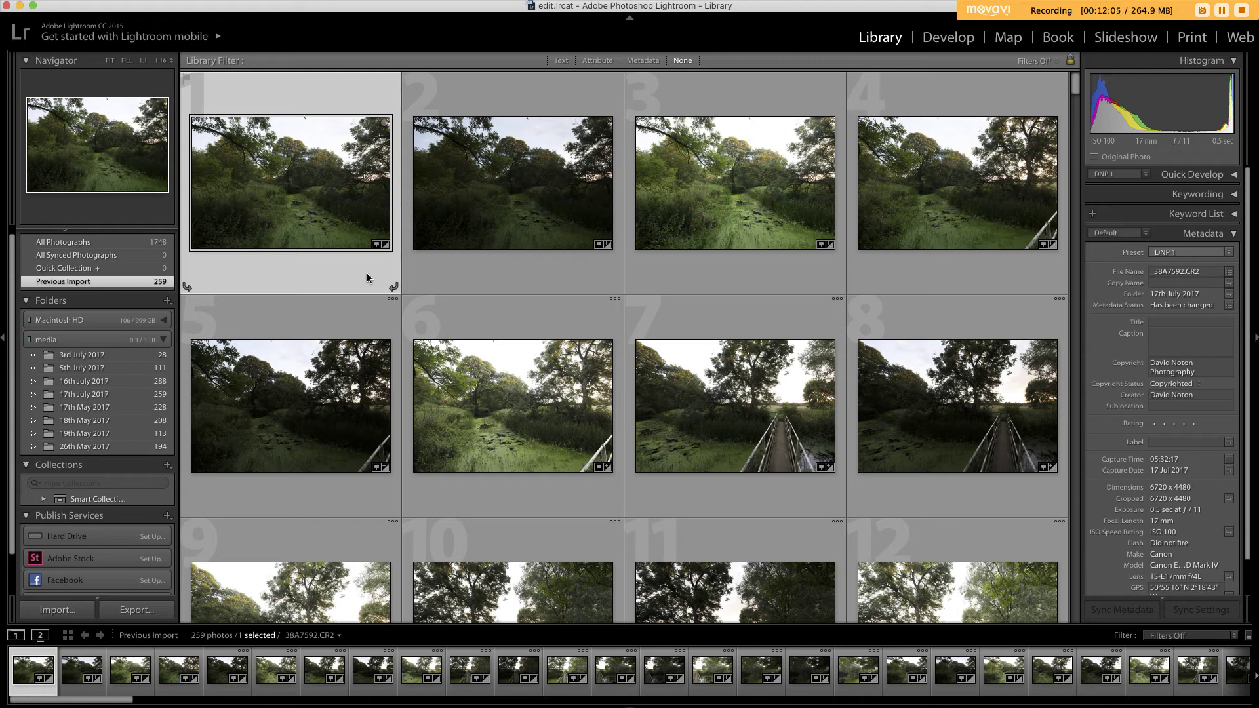
pyautogui.click(1160, 340)
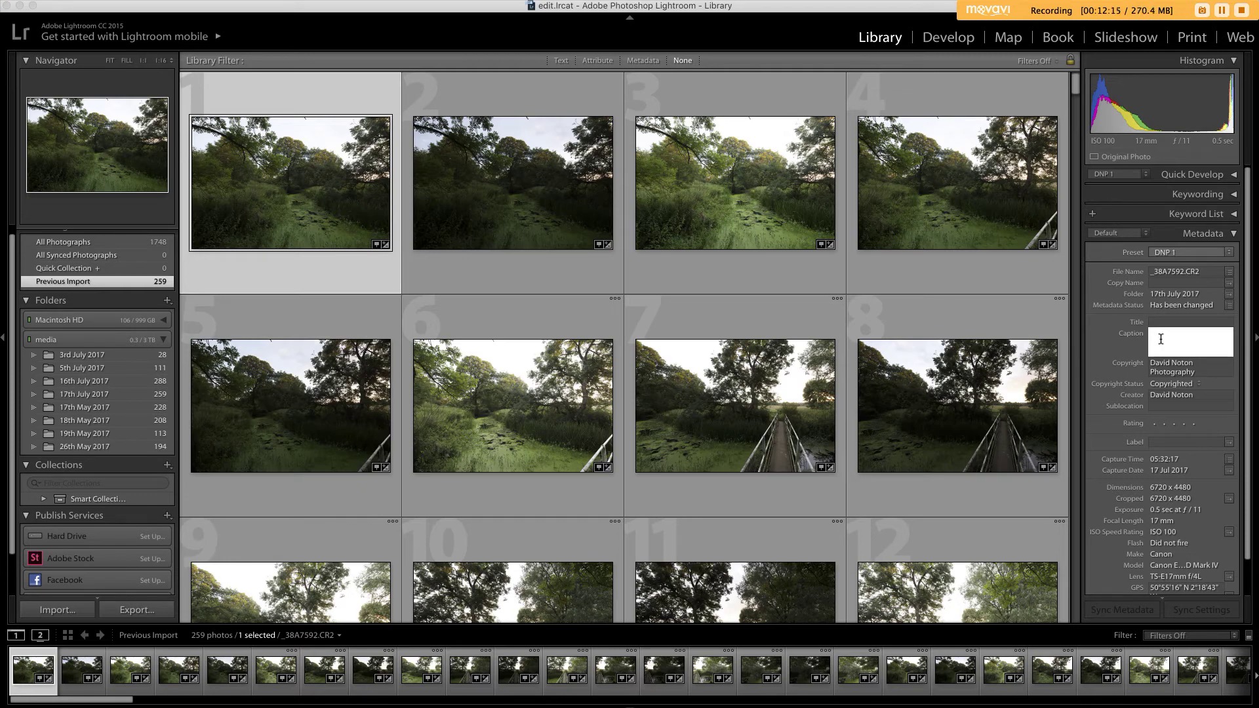
# Enter the caption 'a branch of the River Stour at dawn, Sturminster Newton, Dorset, England'
pyautogui.write('a branch of the River Stour at dawn')
pyautogui.write(', Sturminster Newton, Dorset')
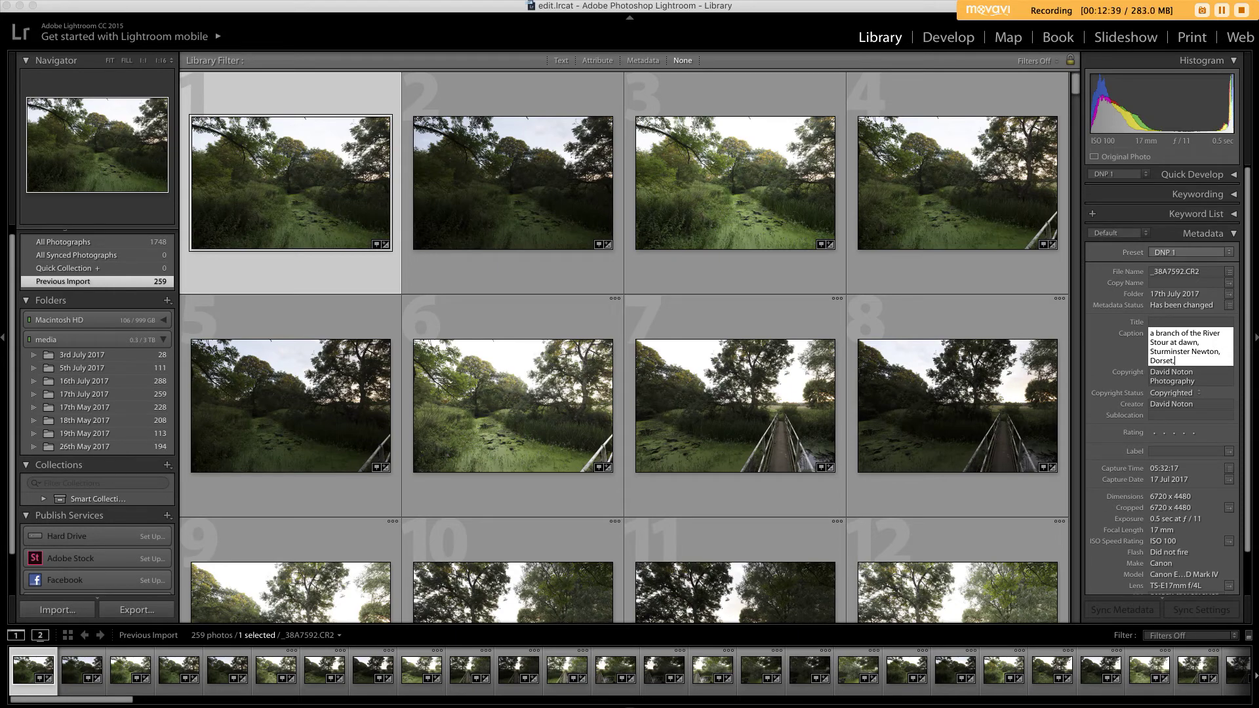
pyautogui.write(', England')
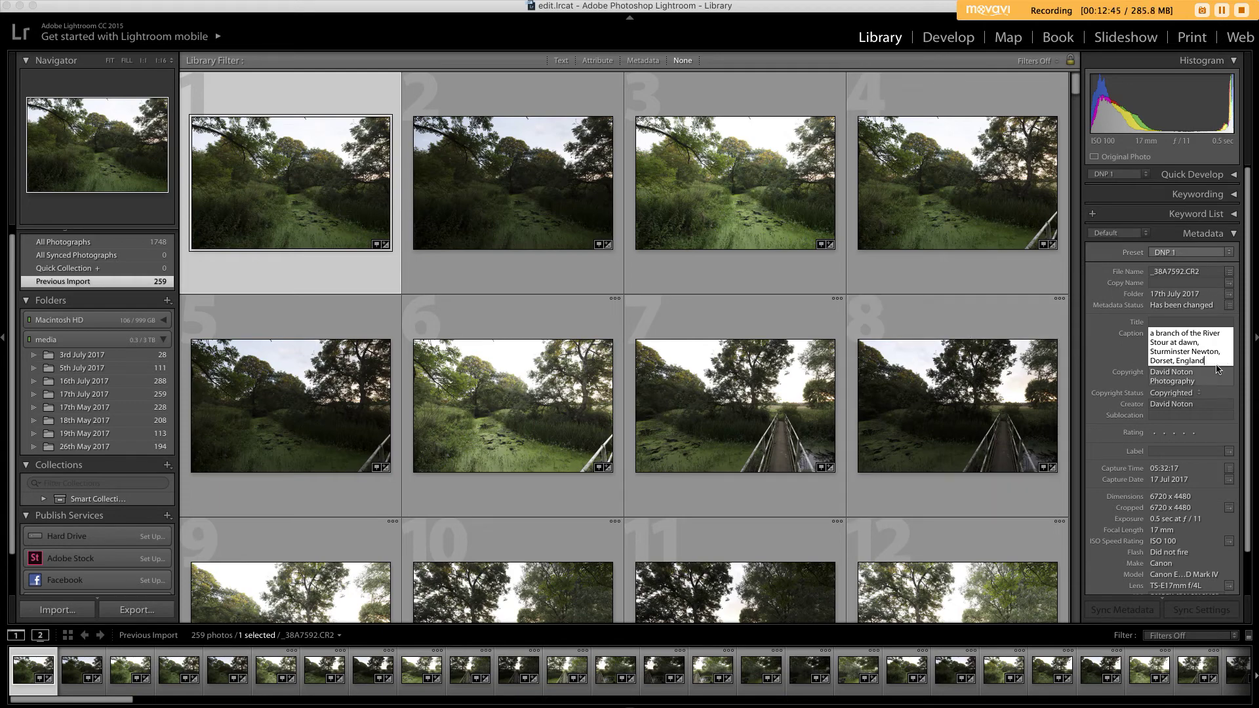
# Commit the first photo's caption, then select all 259 imported photos with Cmd+A
pyautogui.click(1105, 357)
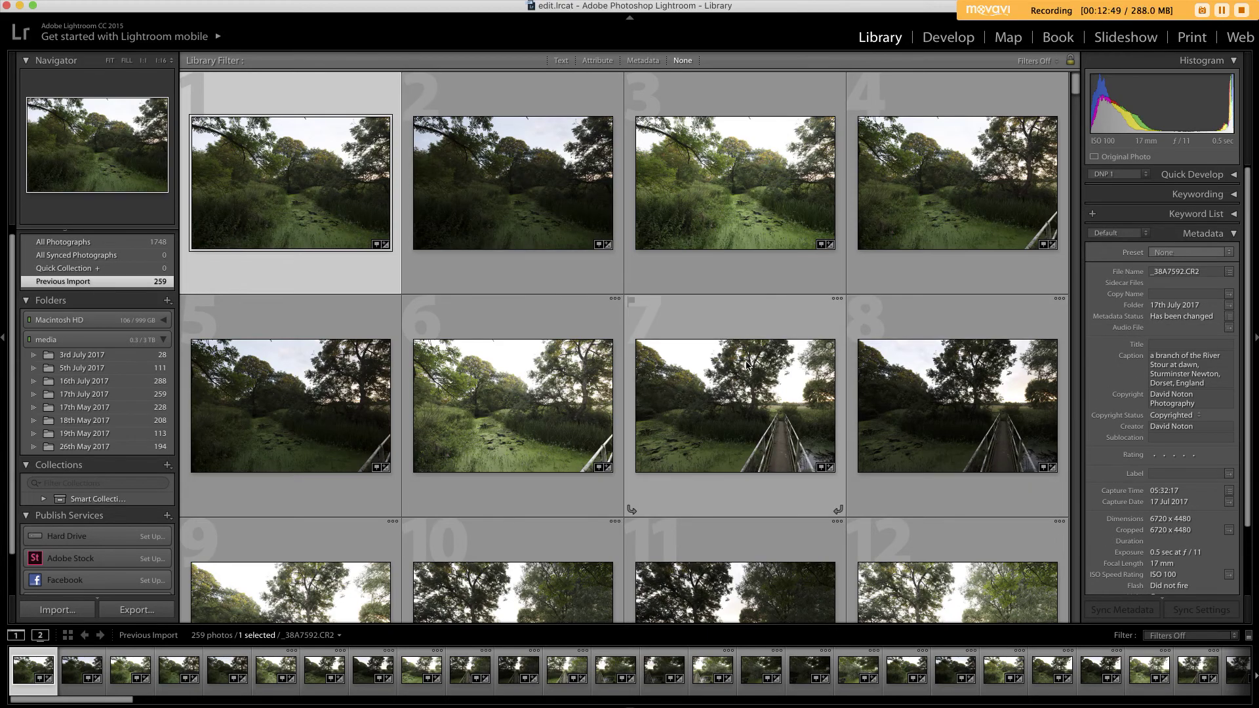
pyautogui.scroll(-15, 746, 366)
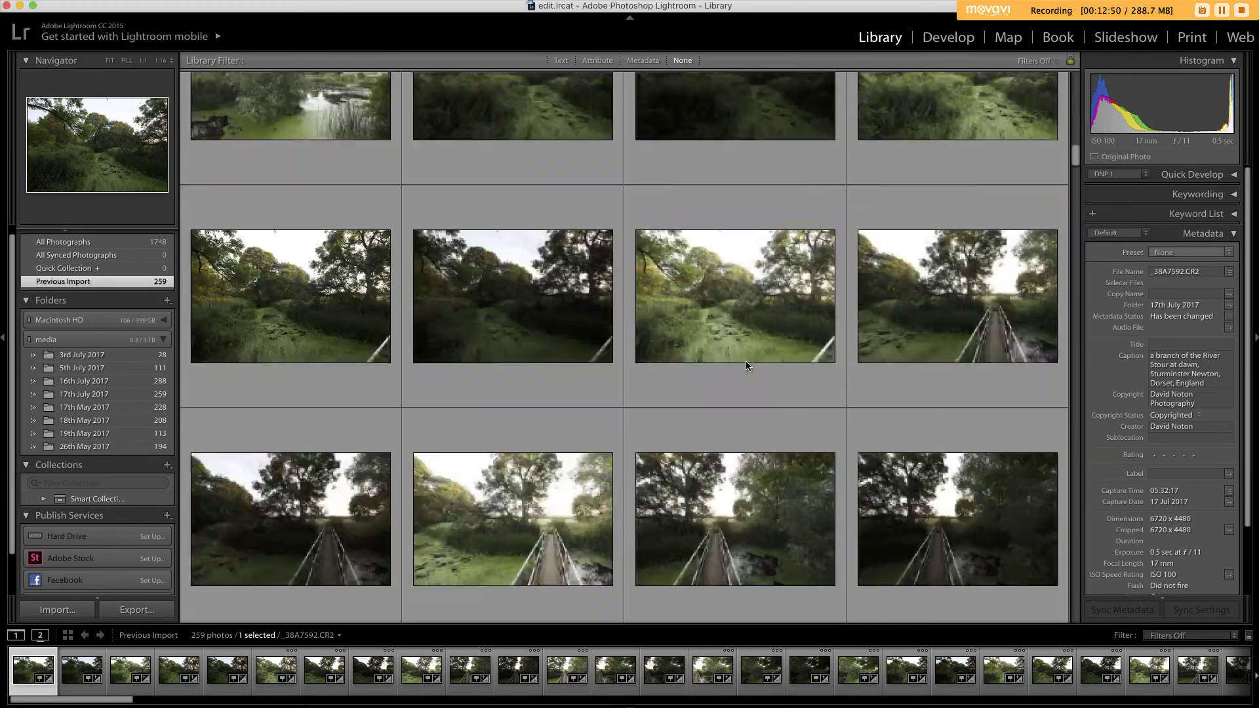
pyautogui.scroll(-15, 746, 362)
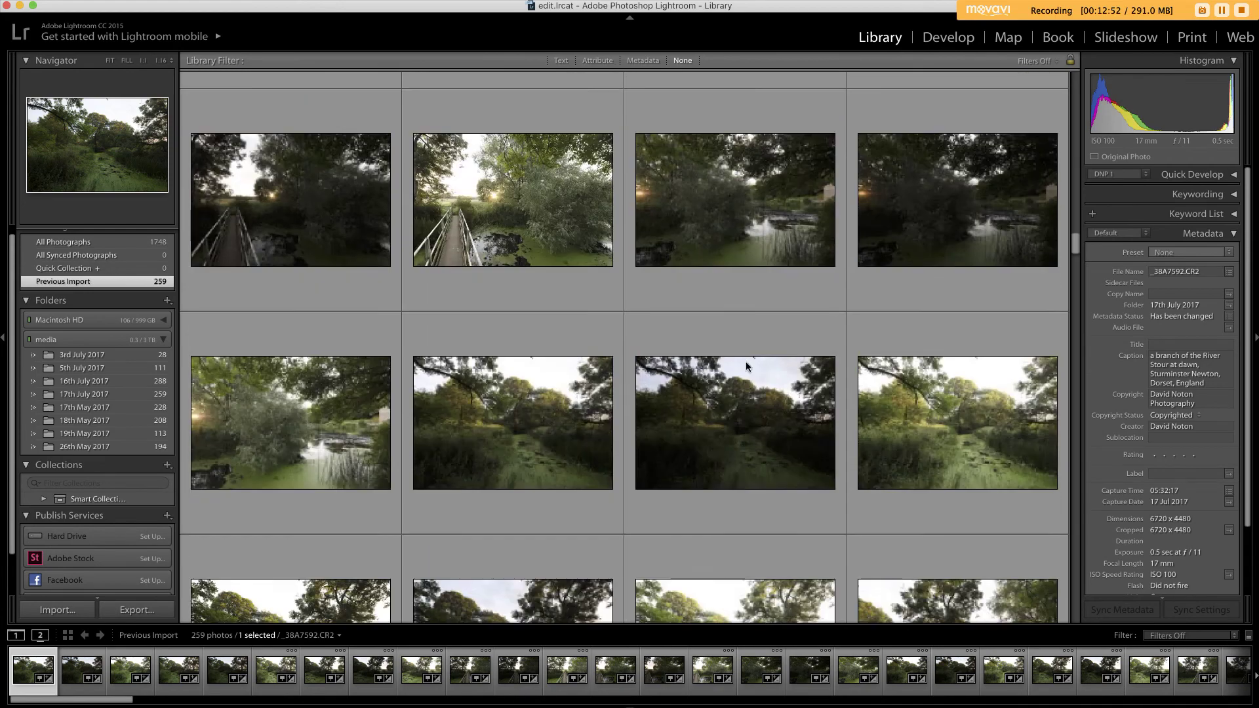
pyautogui.scroll(-10, 745, 361)
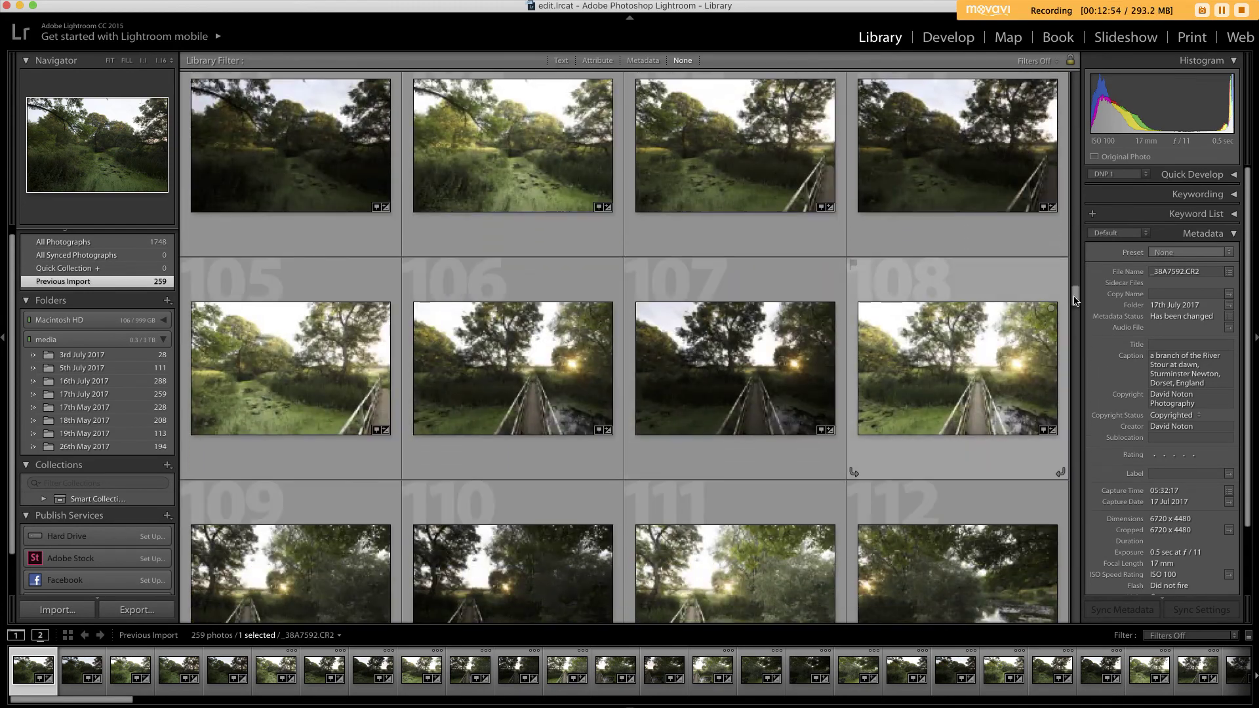
pyautogui.moveTo(1075, 300); pyautogui.dragTo(1082, 633)
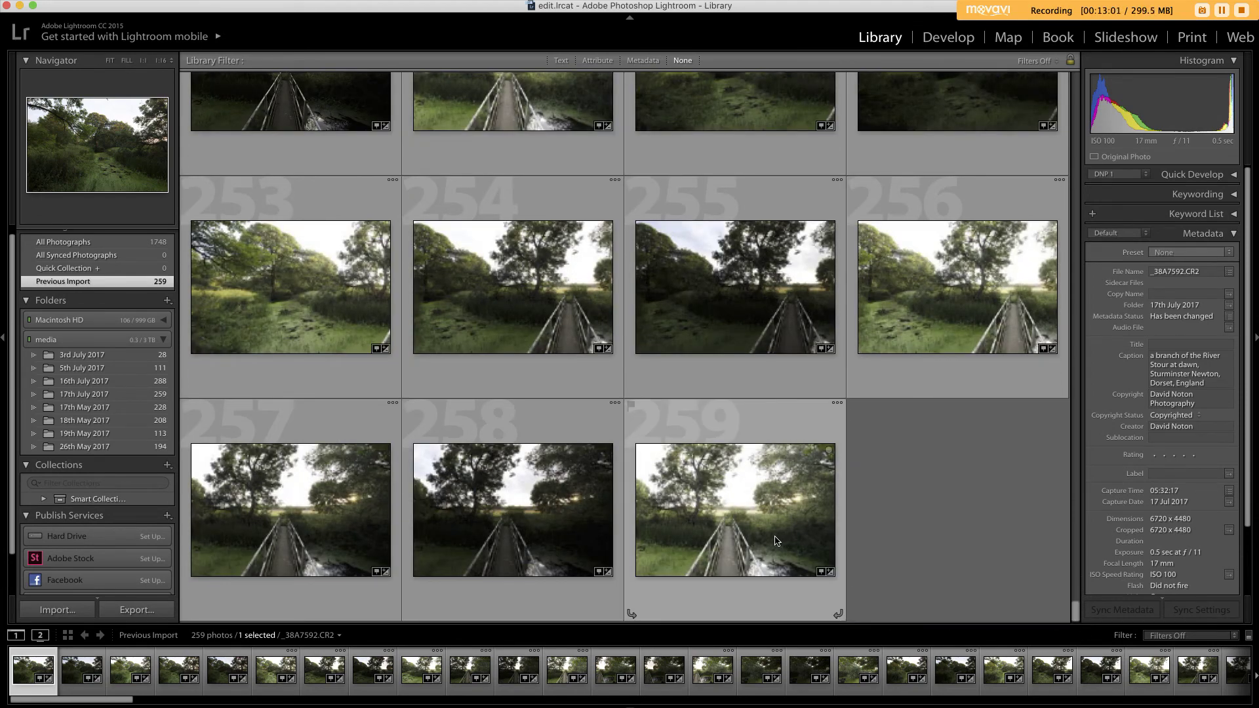
pyautogui.press('super+a')
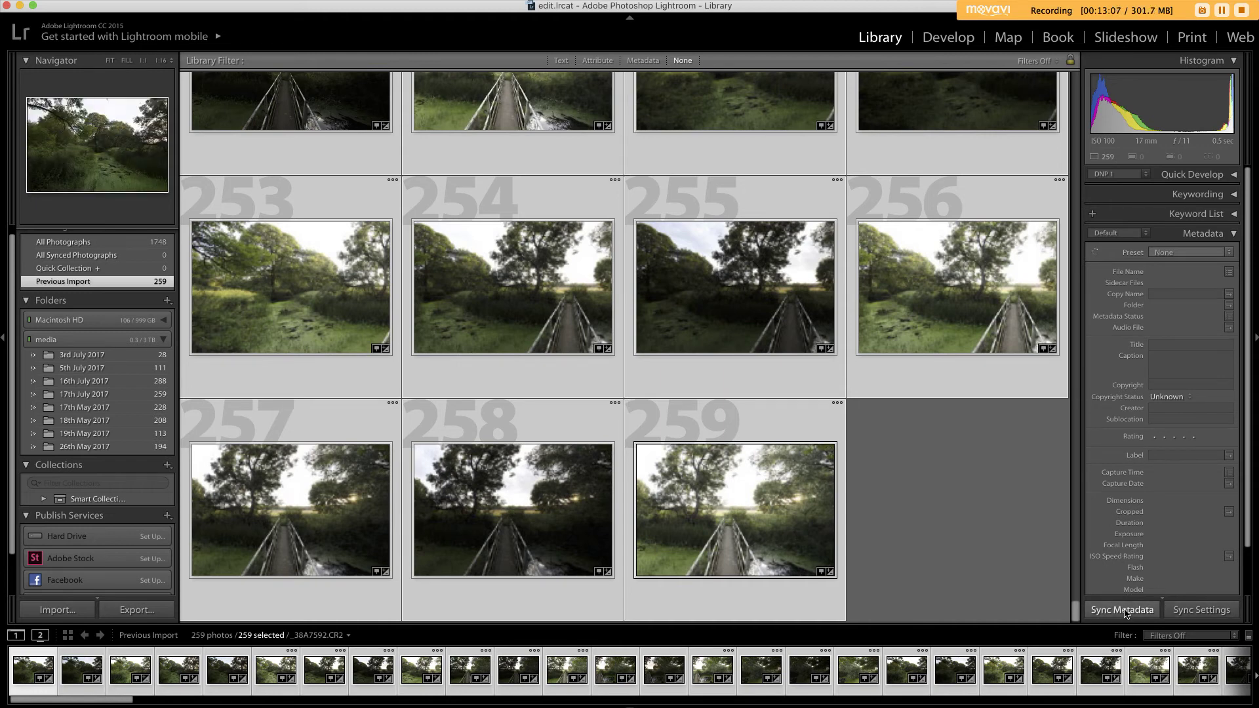
# Synchronize the first photo's caption metadata across all 259 selected photos
pyautogui.click(1123, 610)
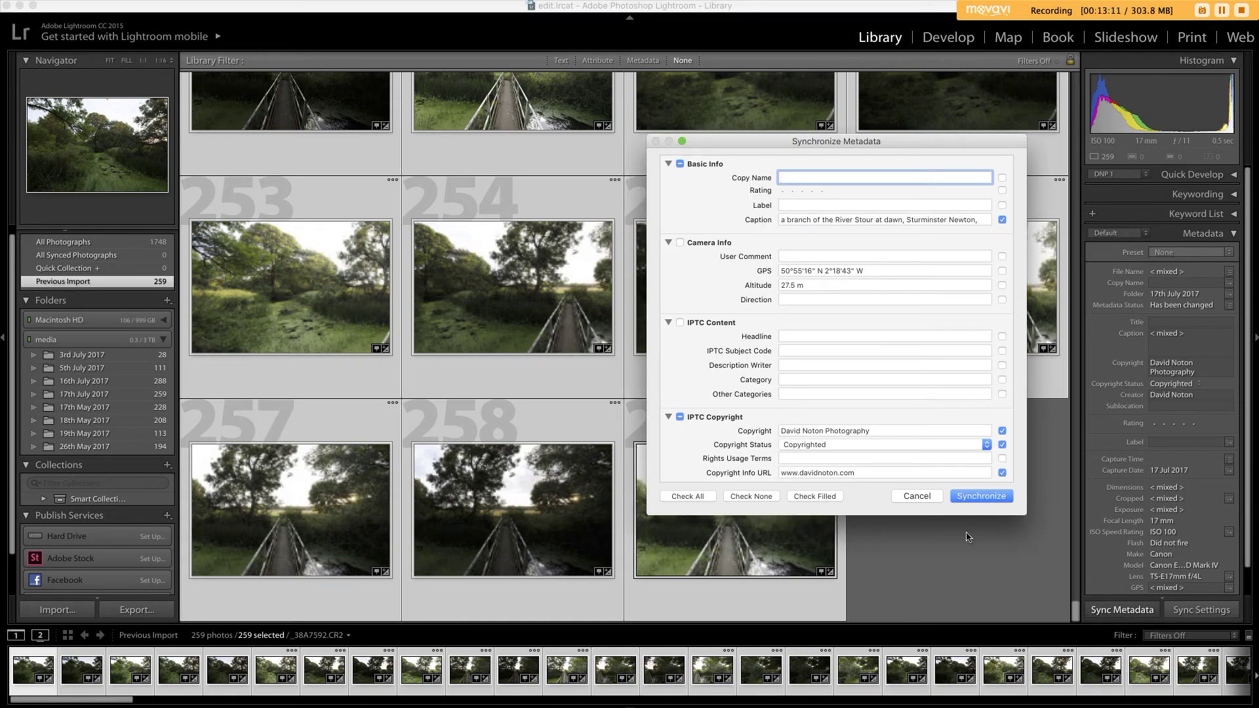
pyautogui.click(980, 496)
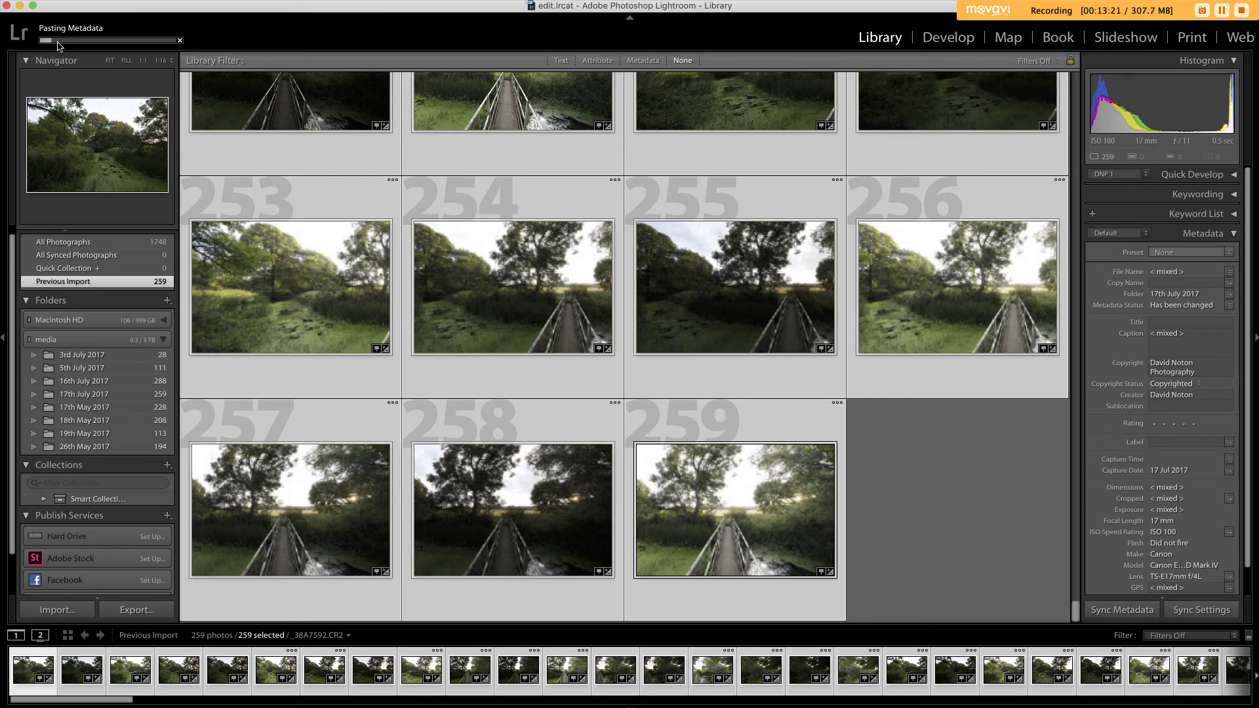
pyautogui.scroll(3, 952, 465)
pyautogui.scroll(15, 952, 467)
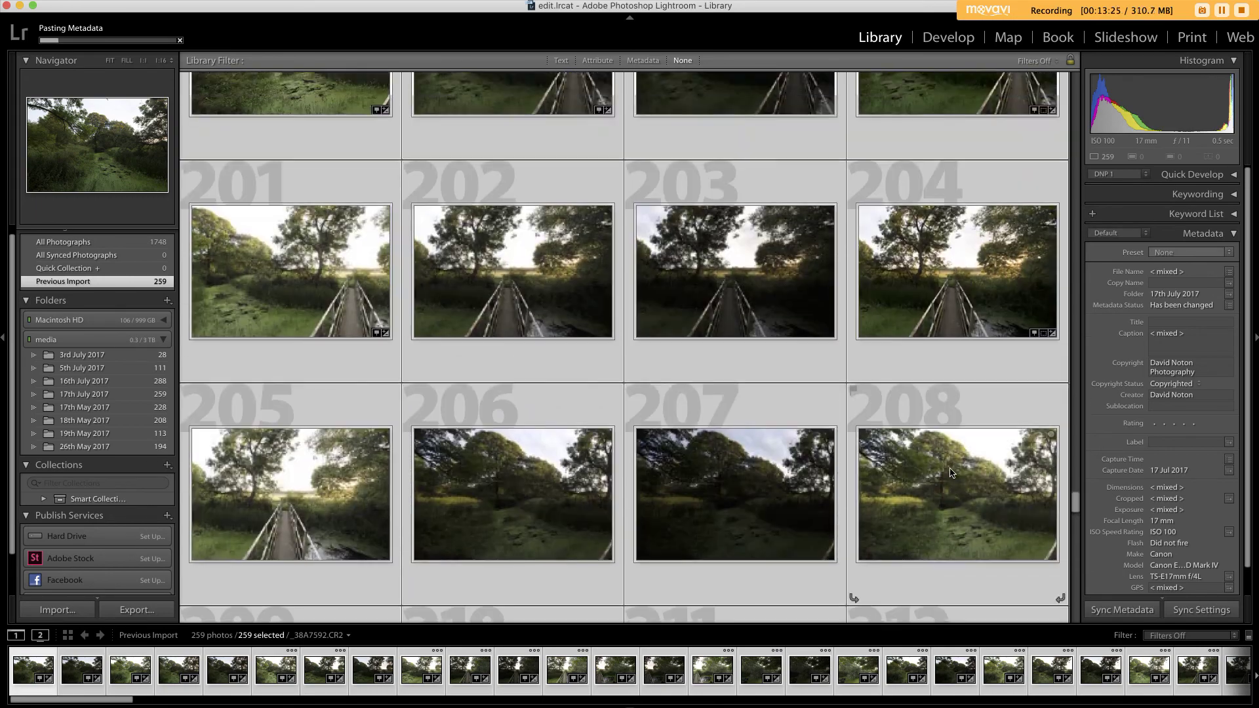
pyautogui.scroll(5, 953, 472)
pyautogui.moveTo(1076, 498); pyautogui.dragTo(1085, 100)
pyautogui.scroll(3, 581, 167)
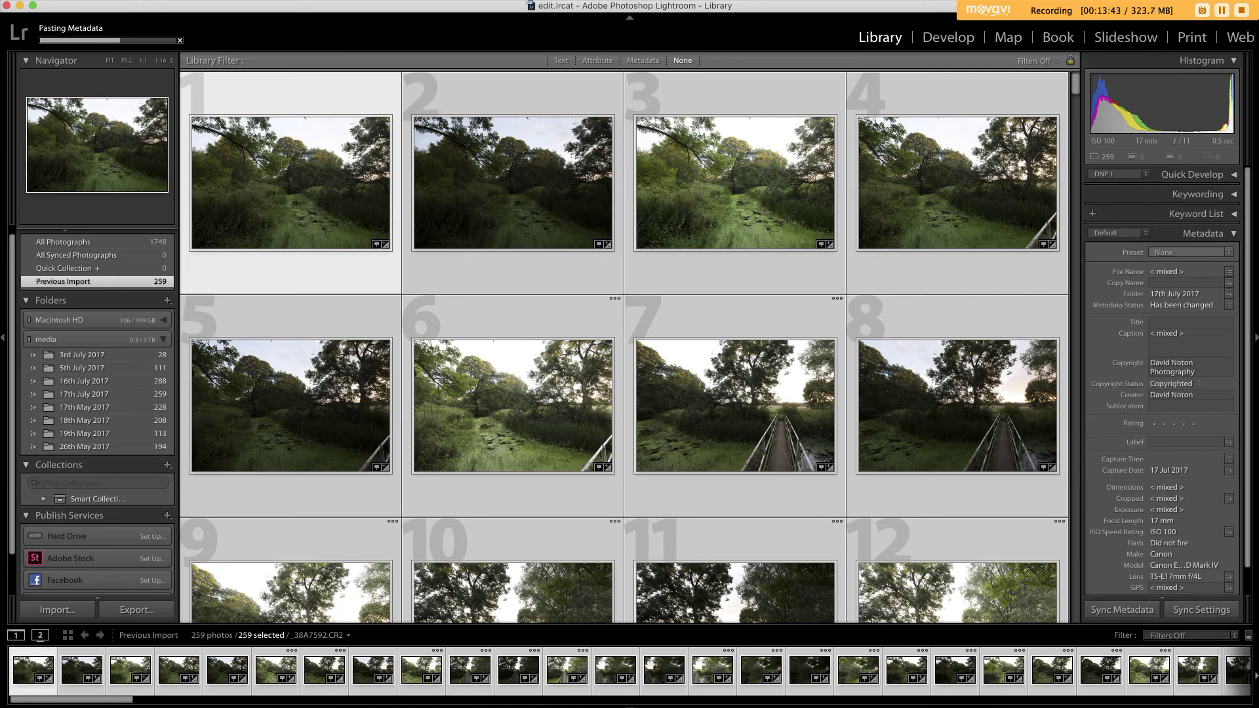
# Deselect all photos and select the first thumbnail, _38A7592.CR2, to check its caption
pyautogui.press('super+d')
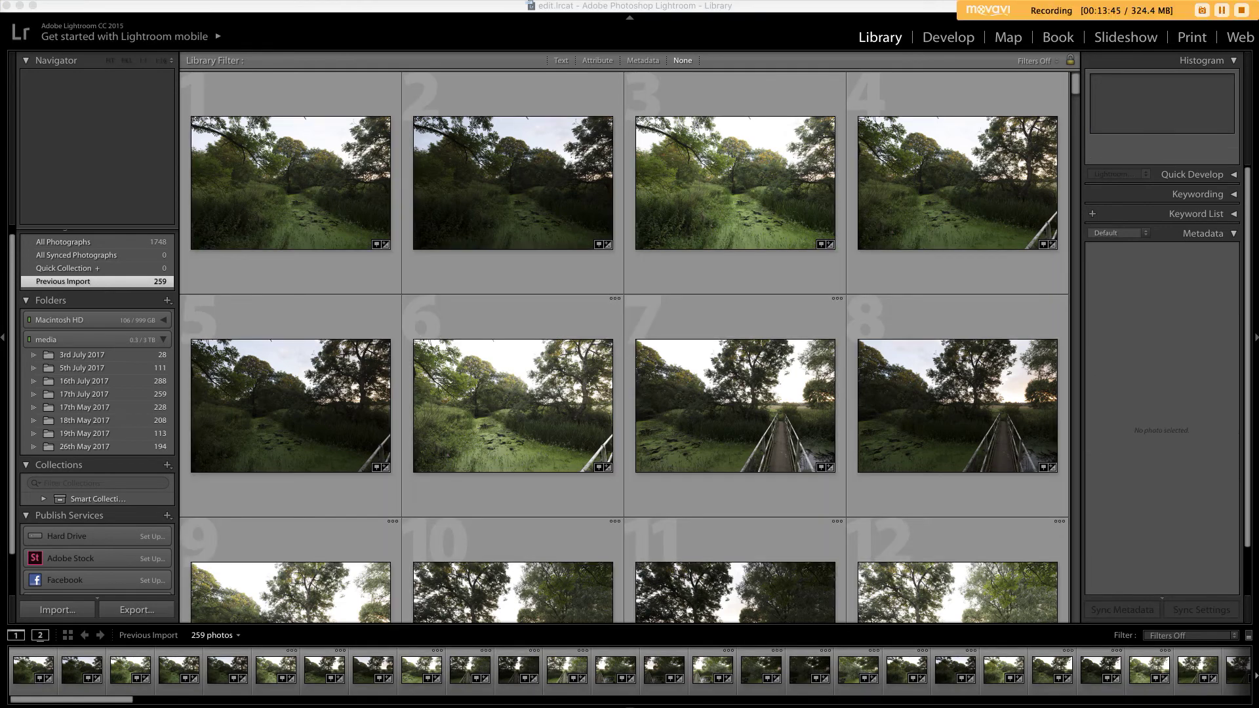
pyautogui.click(321, 221)
pyautogui.click(301, 226)
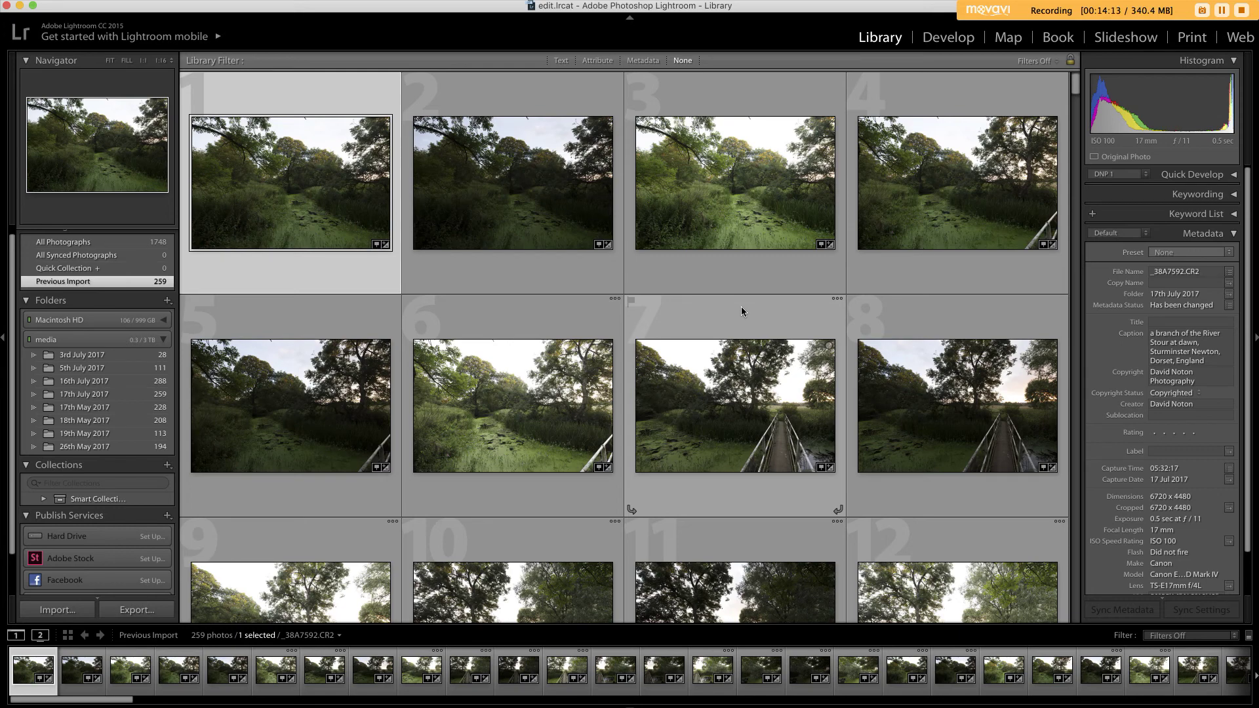
# Shrink the grid thumbnails, scroll down, and select photo 93, _38A7684.CR2
pyautogui.press('-')
pyautogui.press('-')
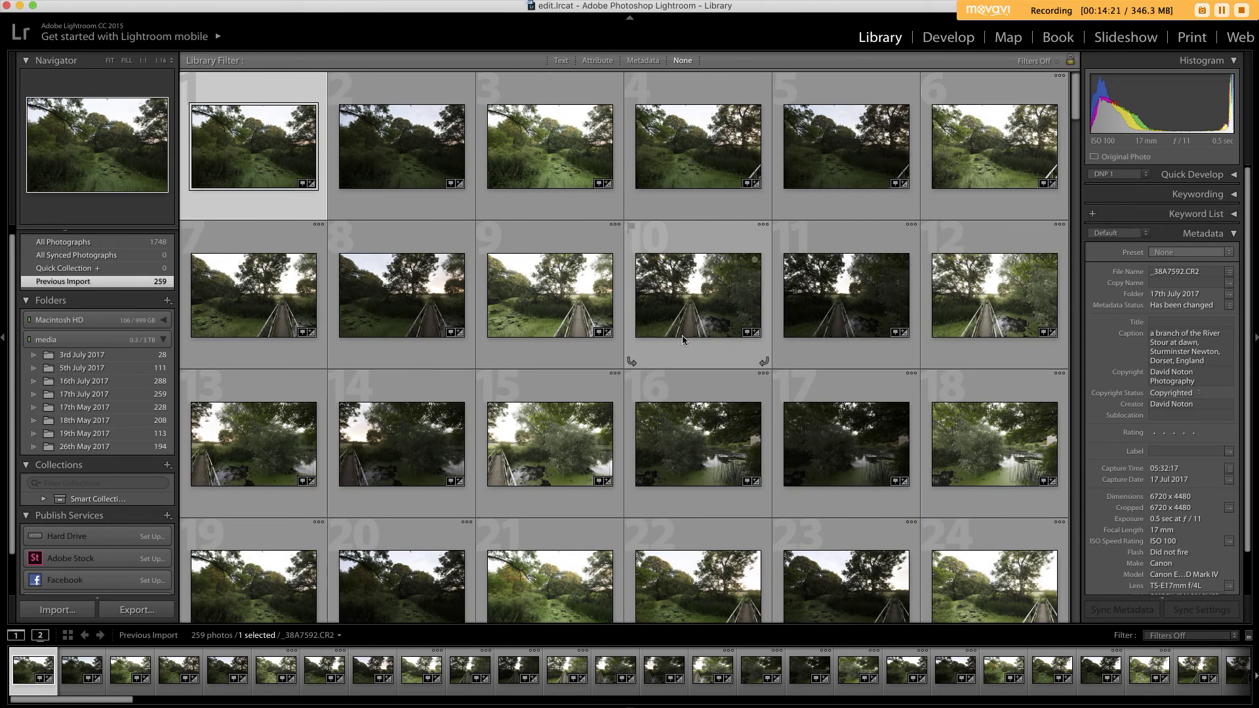
pyautogui.scroll(-5, 694, 371)
pyautogui.scroll(-10, 702, 384)
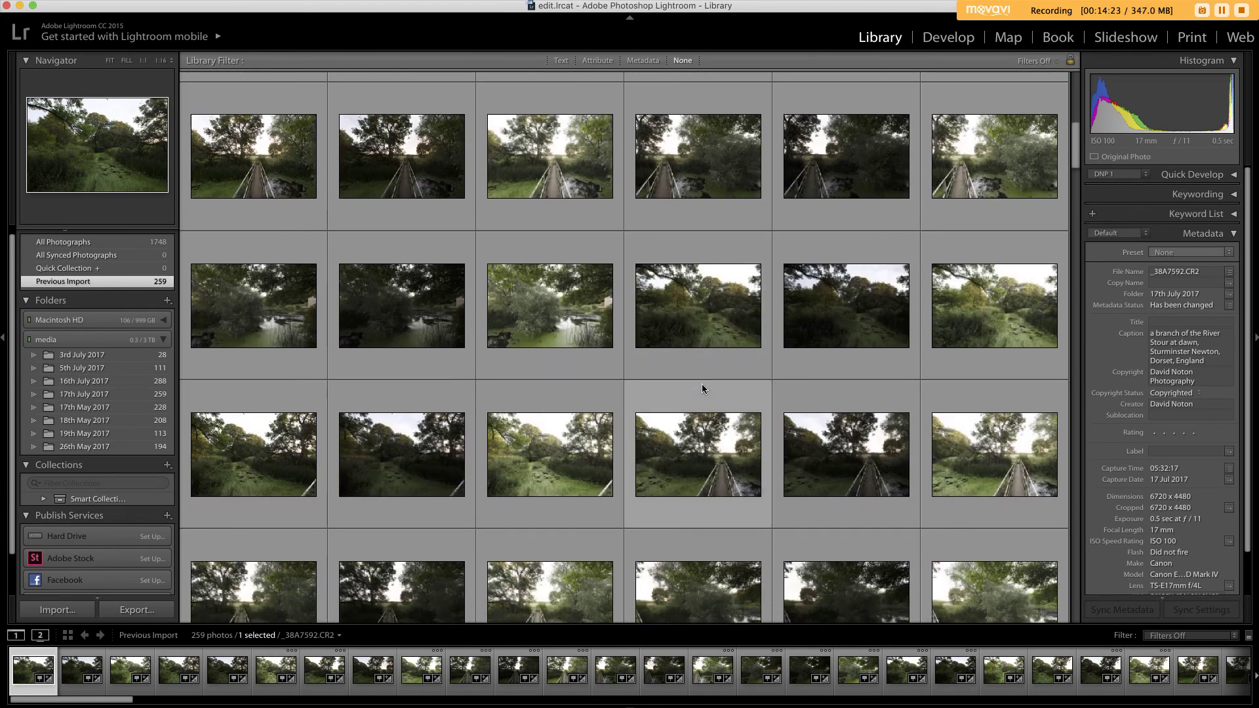
pyautogui.scroll(-10, 701, 388)
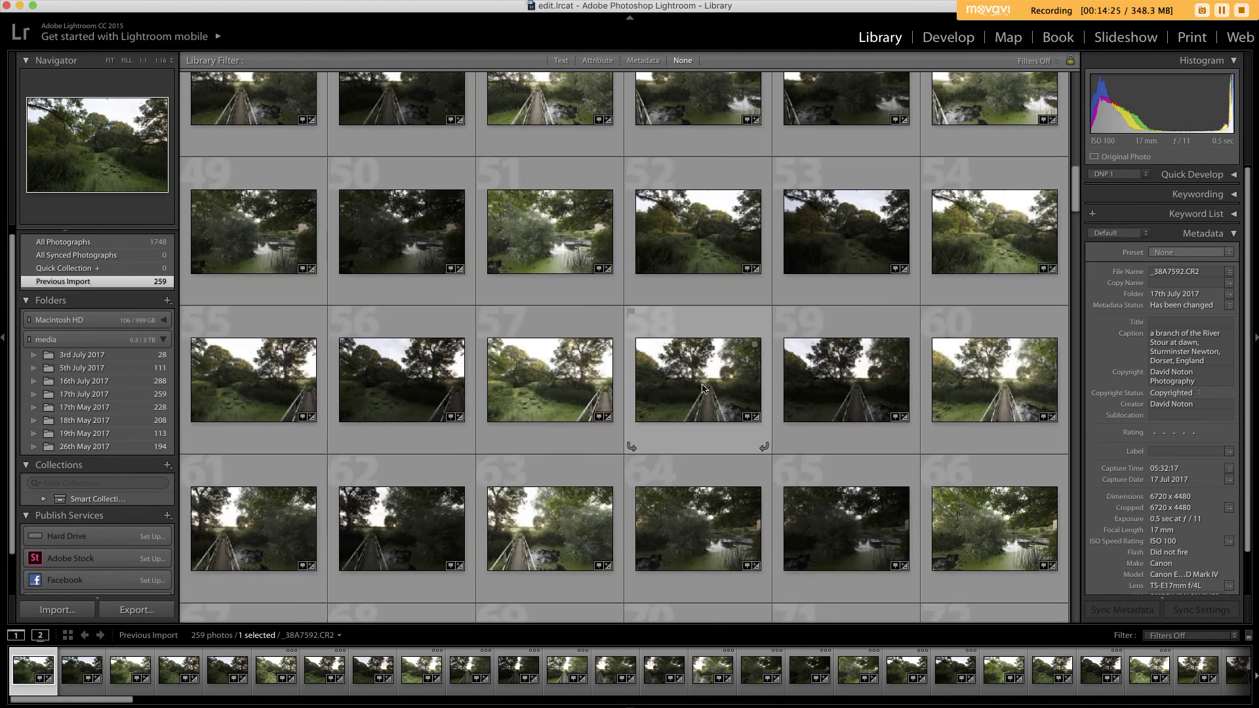
pyautogui.scroll(-10, 702, 388)
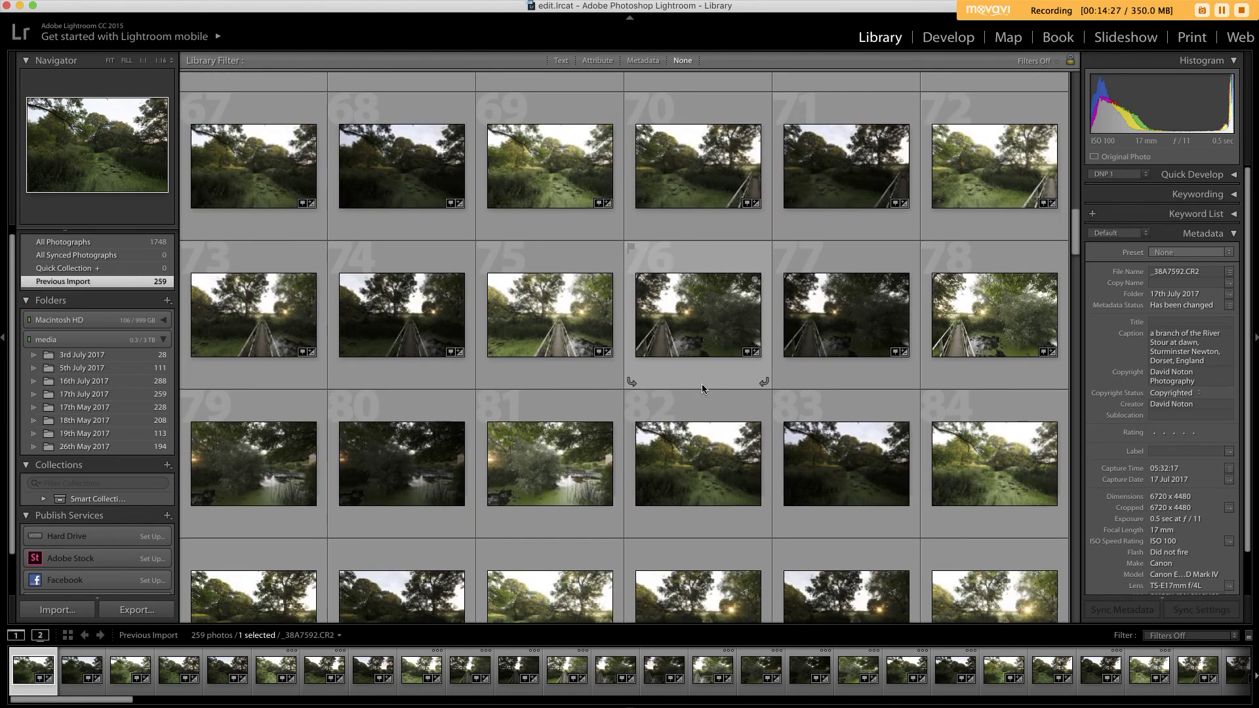
pyautogui.scroll(-6, 702, 388)
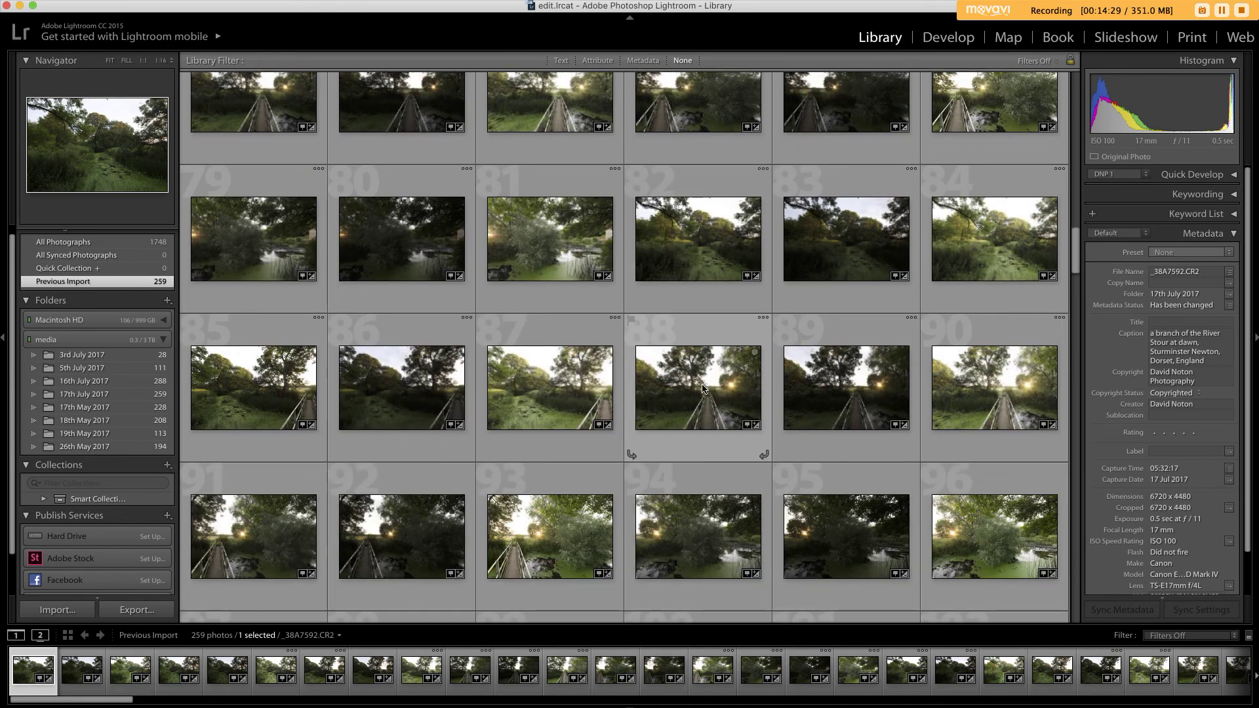
pyautogui.scroll(-5, 703, 389)
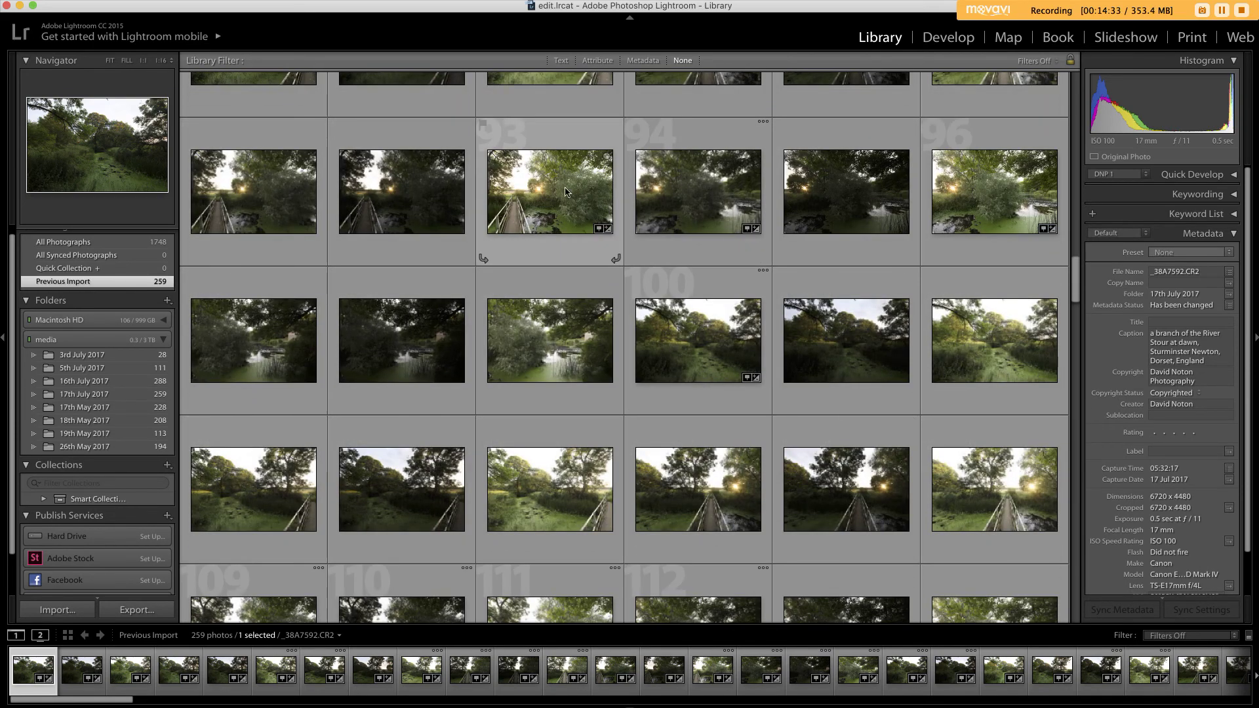
pyautogui.click(558, 209)
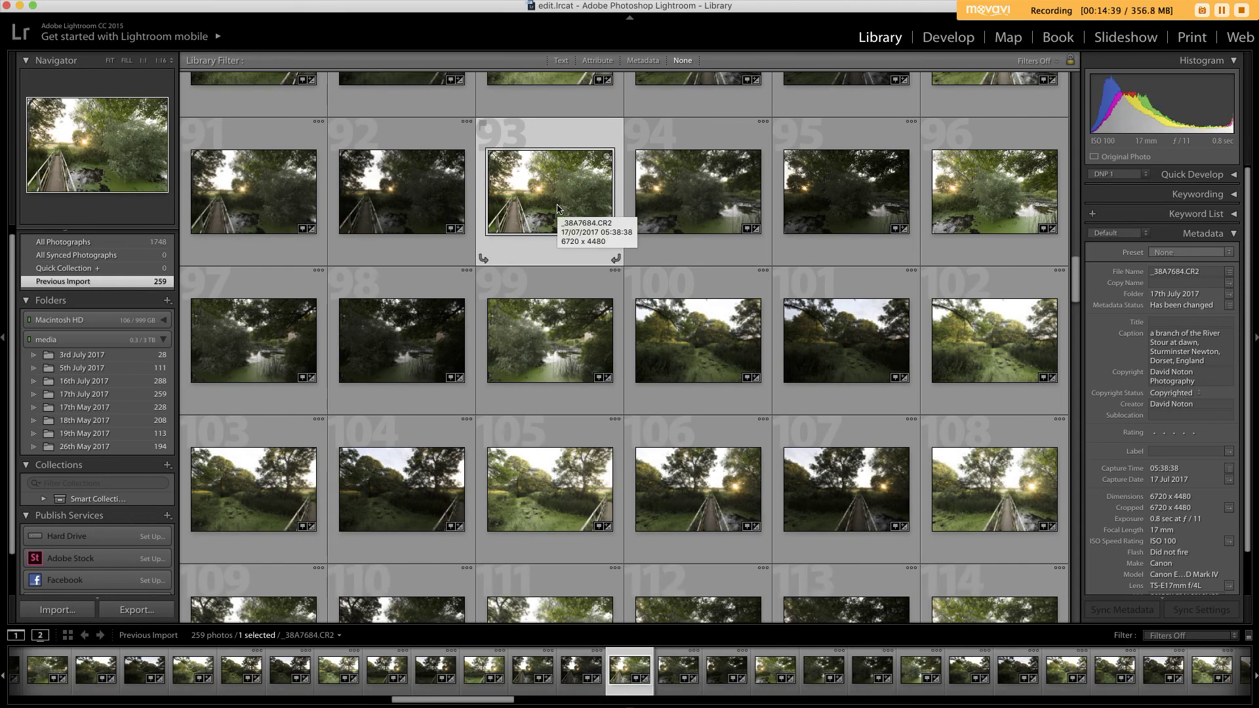
# Enlarge grid thumbnails to two per row, then shrink back to four per row
pyautogui.press('=')
pyautogui.press('=')
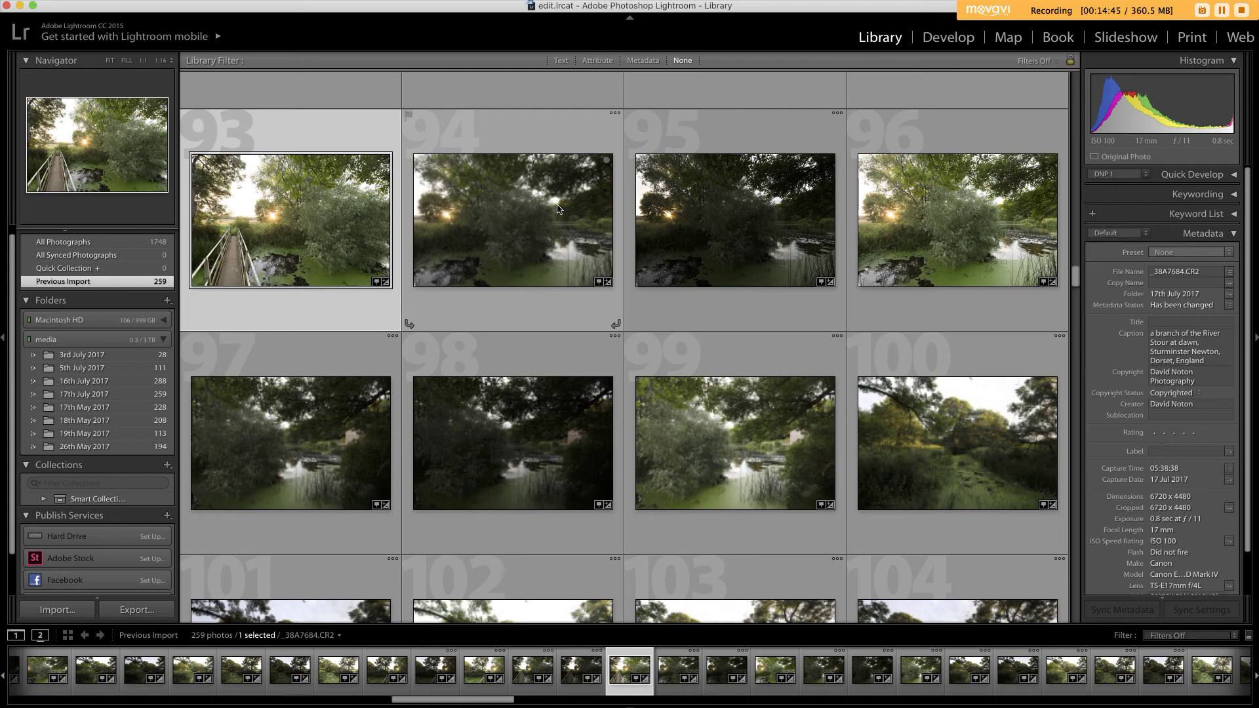
pyautogui.press('=')
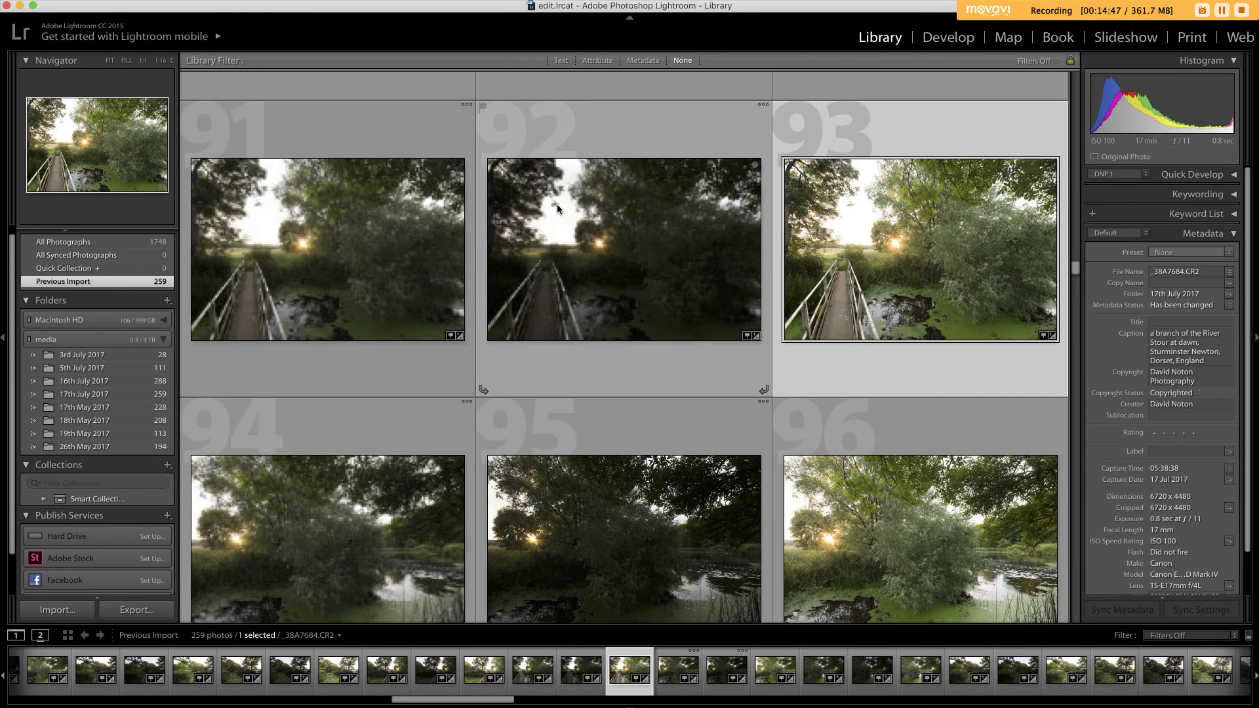
pyautogui.press('=')
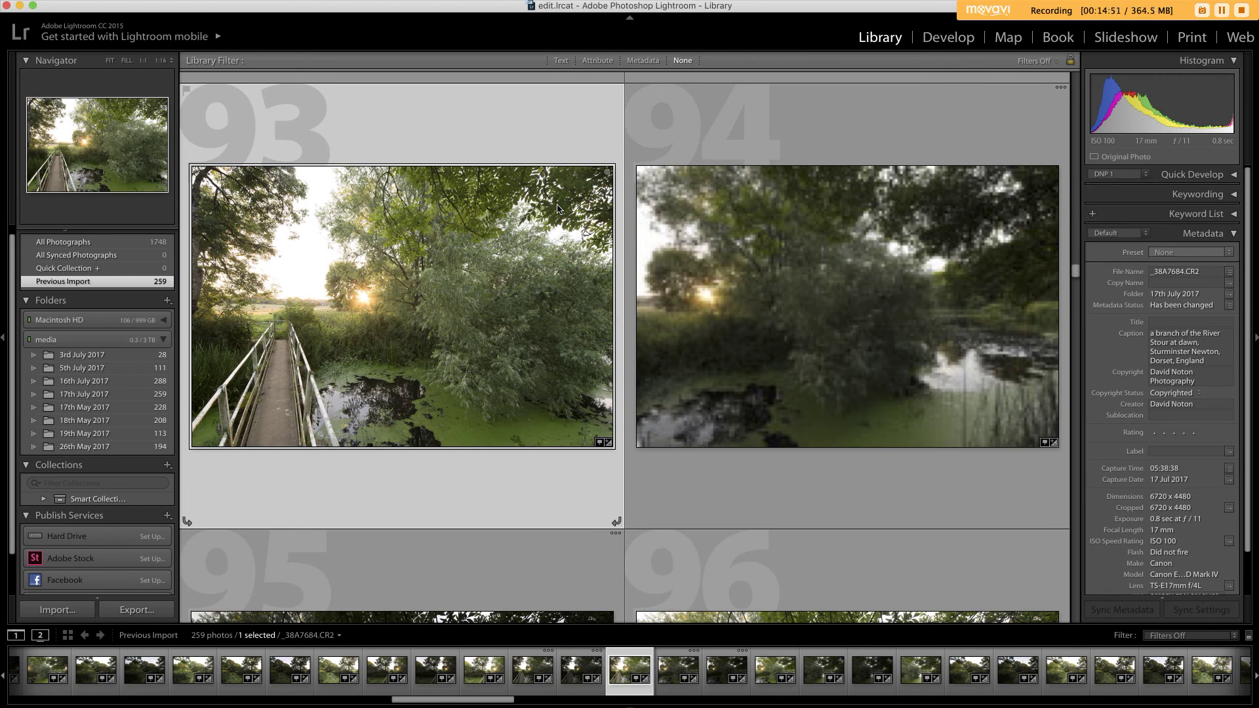
pyautogui.press('-')
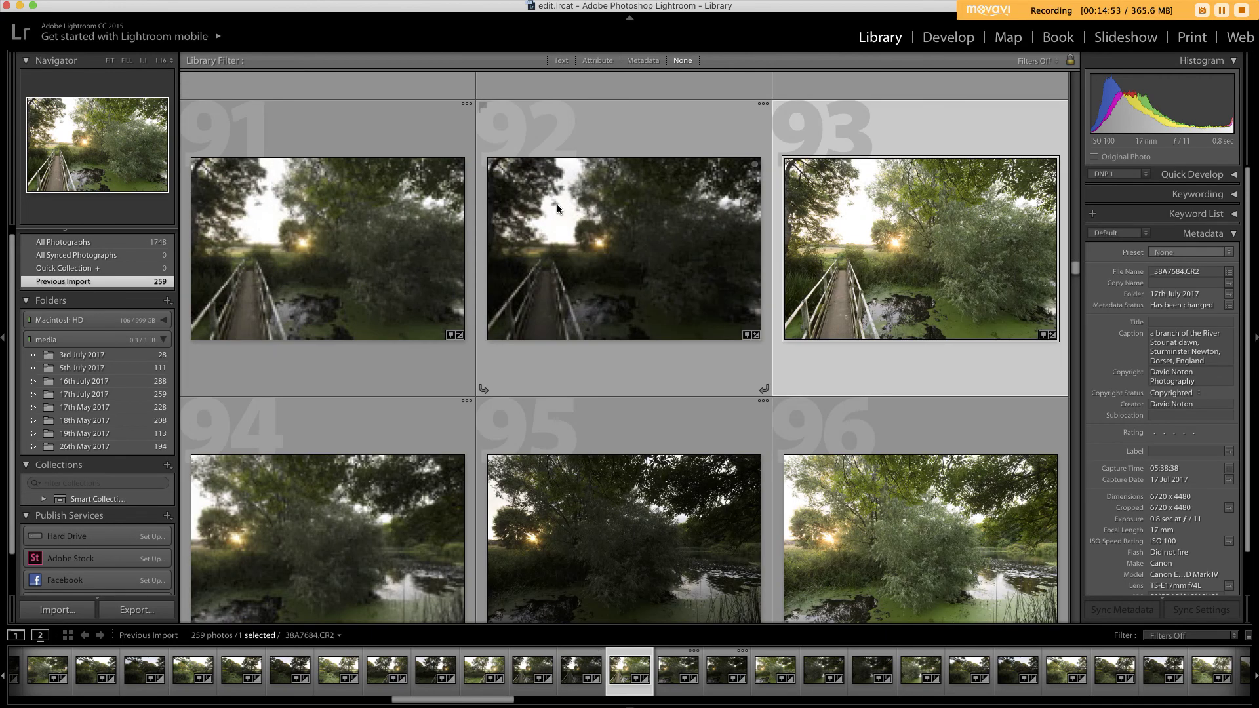
pyautogui.press('-')
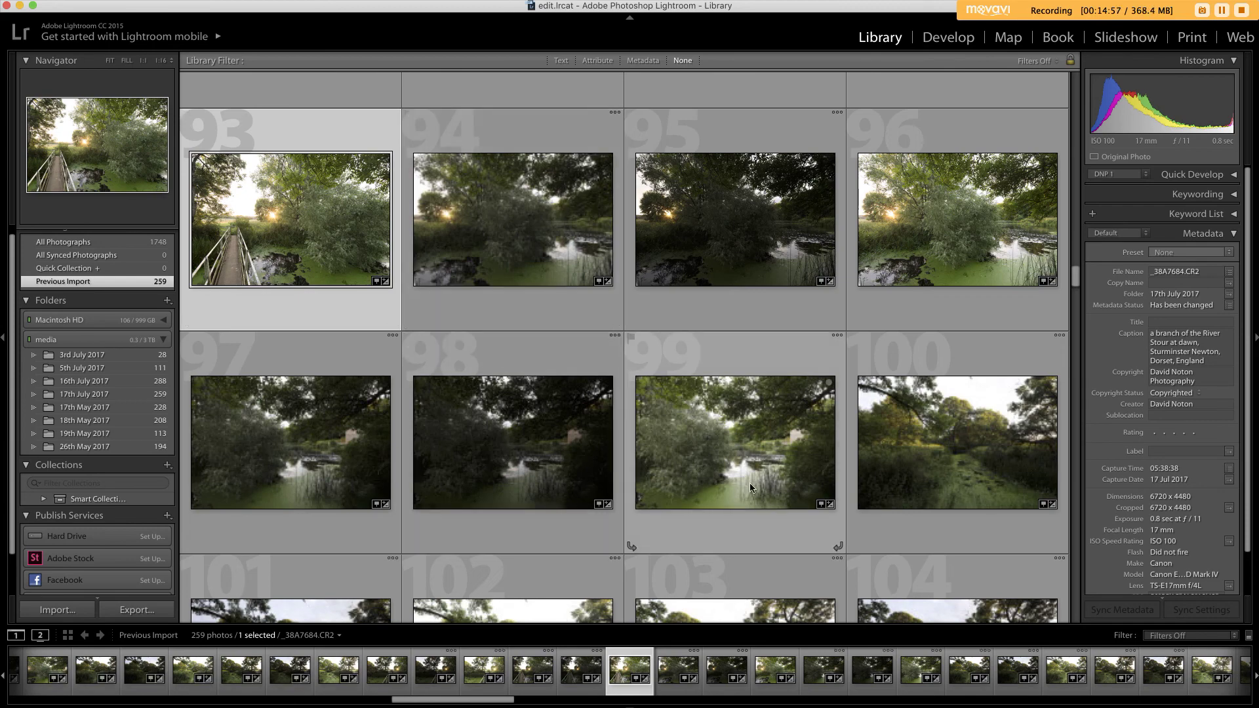
# Scroll the four-per-row grid back up to the early photos, numbers 9 to 16
pyautogui.scroll(-5, 722, 472)
pyautogui.scroll(8, 726, 475)
pyautogui.scroll(-4, 727, 475)
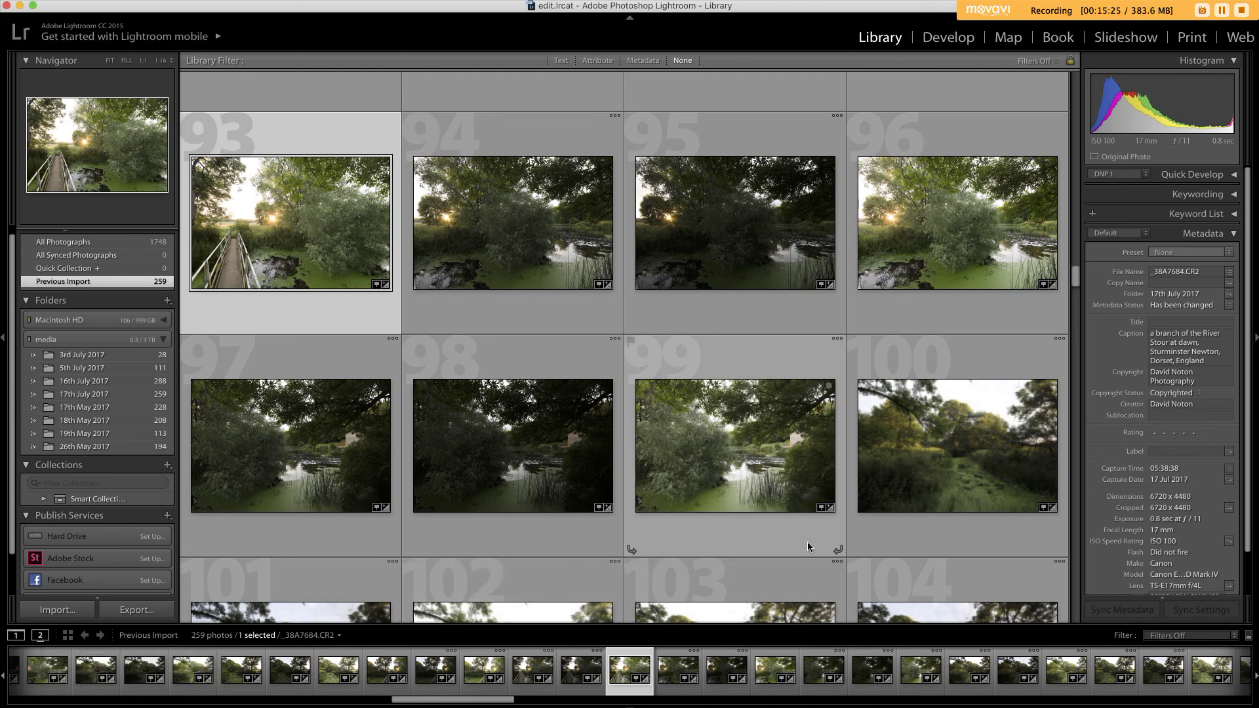
pyautogui.scroll(3, 808, 544)
pyautogui.scroll(6, 808, 546)
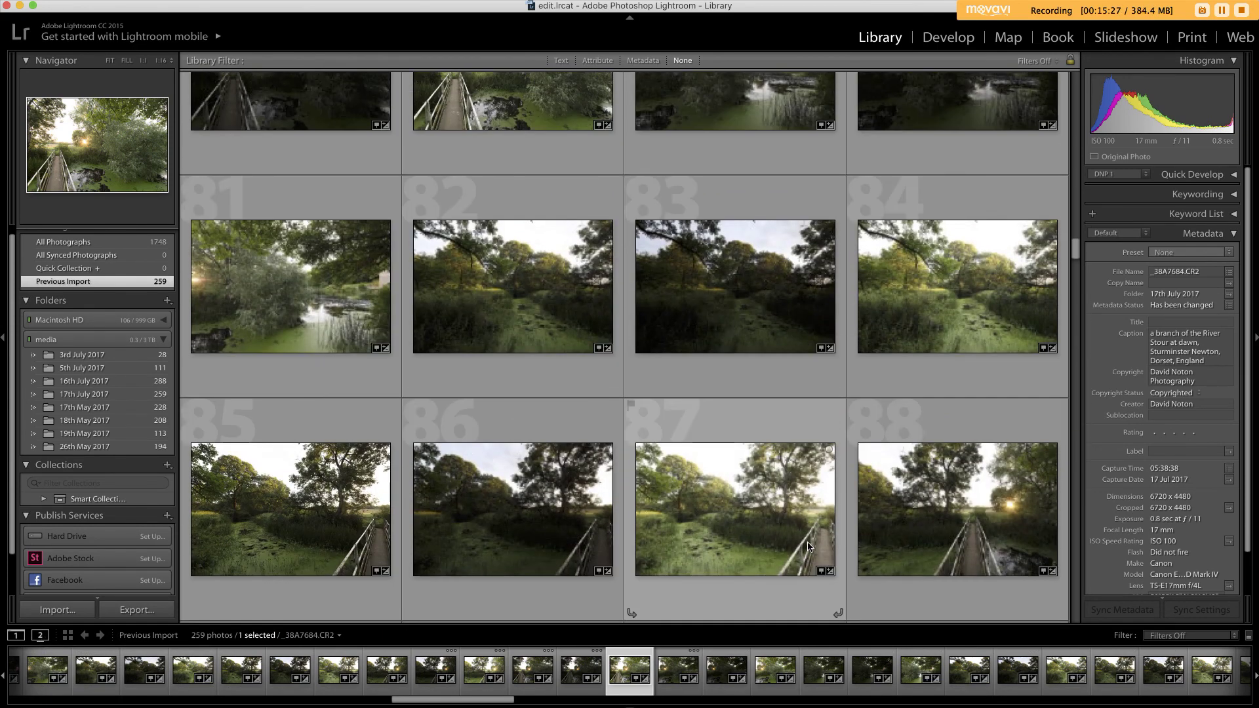
pyautogui.scroll(-3, 808, 546)
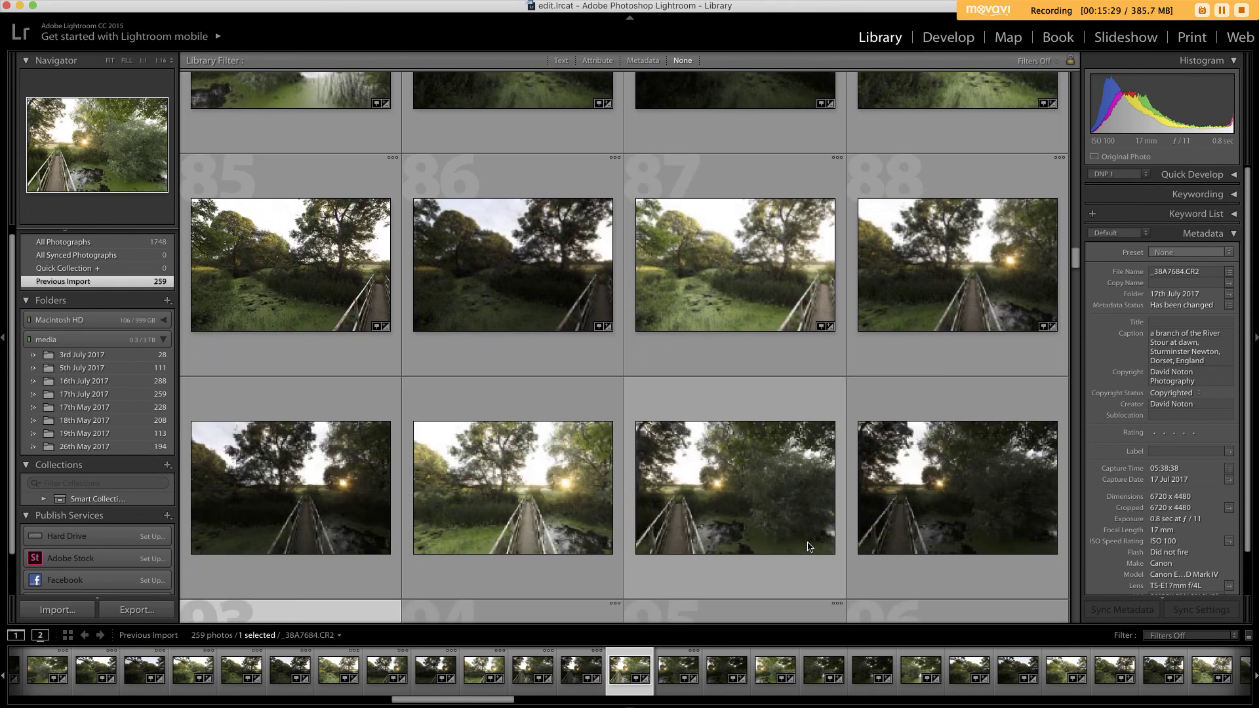
pyautogui.scroll(1, 808, 547)
pyautogui.scroll(2, 808, 544)
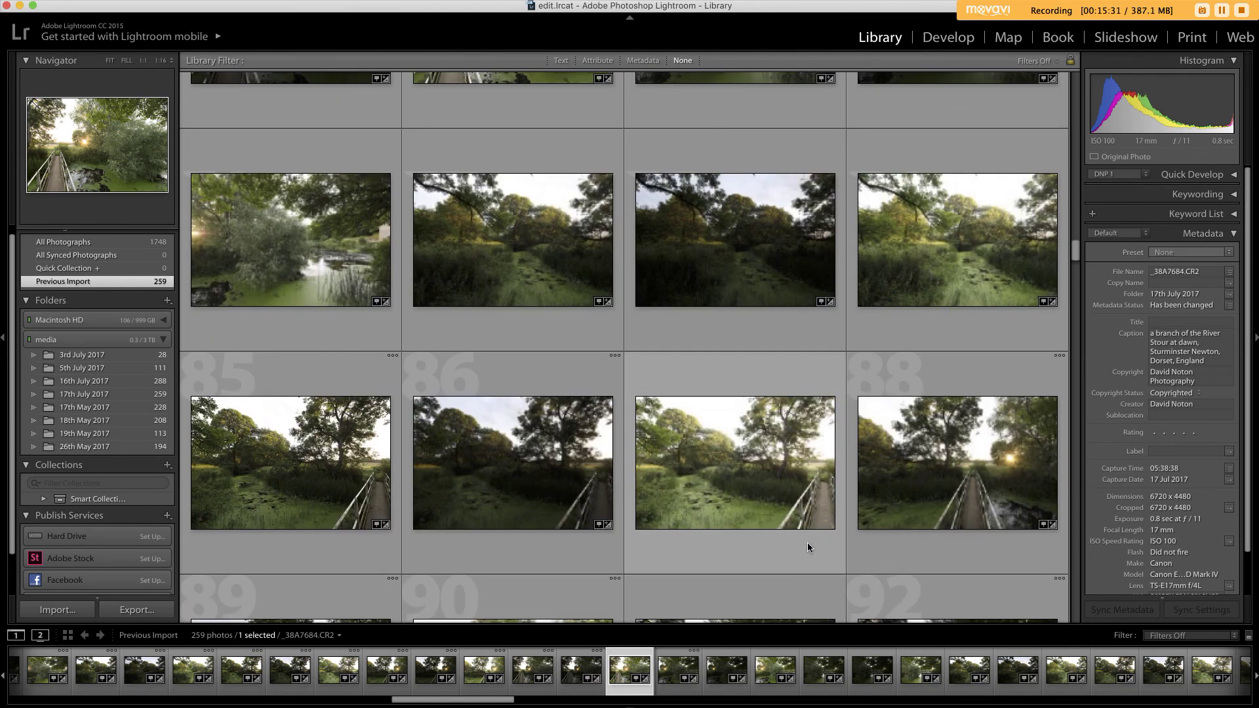
pyautogui.scroll(2, 808, 542)
pyautogui.scroll(3, 807, 545)
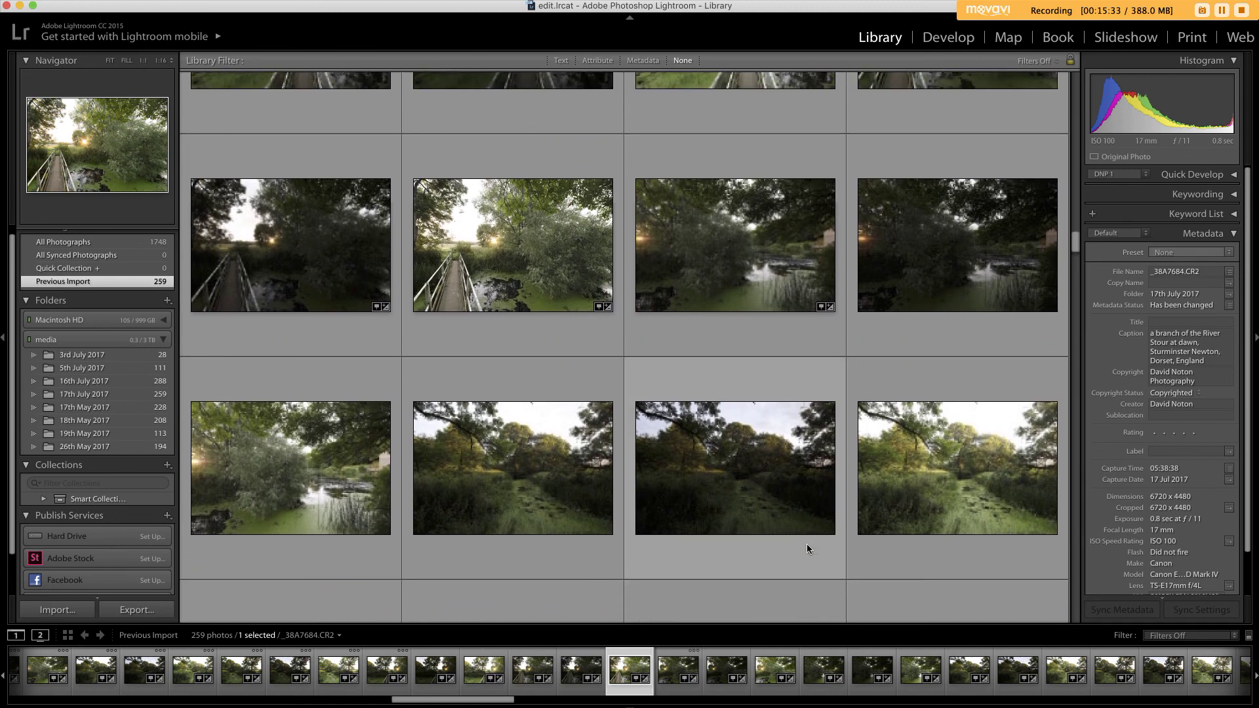
pyautogui.scroll(1, 808, 550)
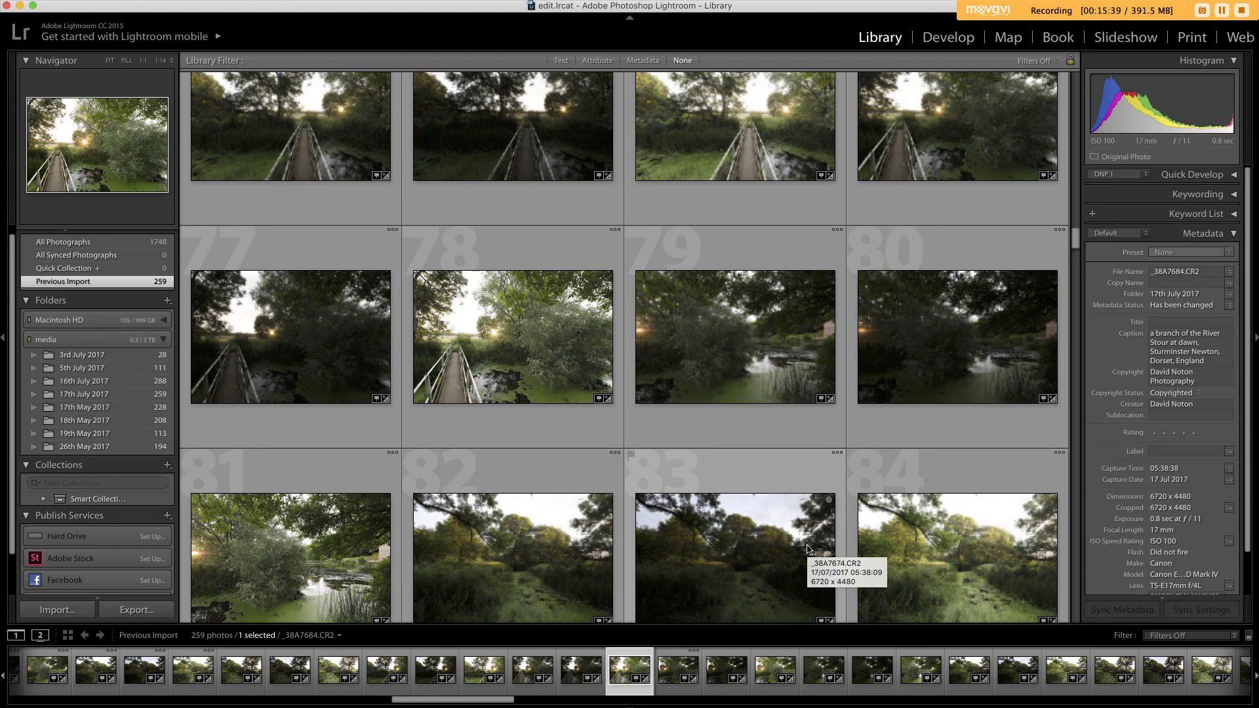
pyautogui.scroll(-3, 695, 443)
pyautogui.scroll(10, 696, 450)
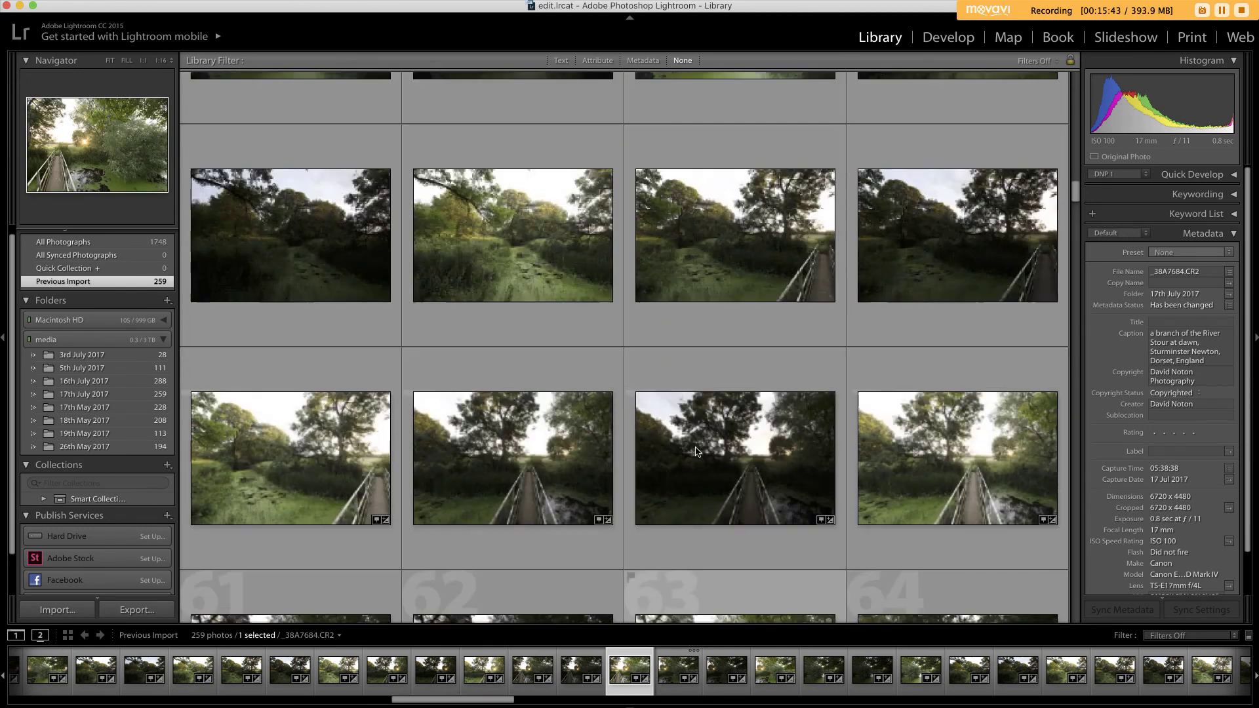
pyautogui.scroll(10, 696, 452)
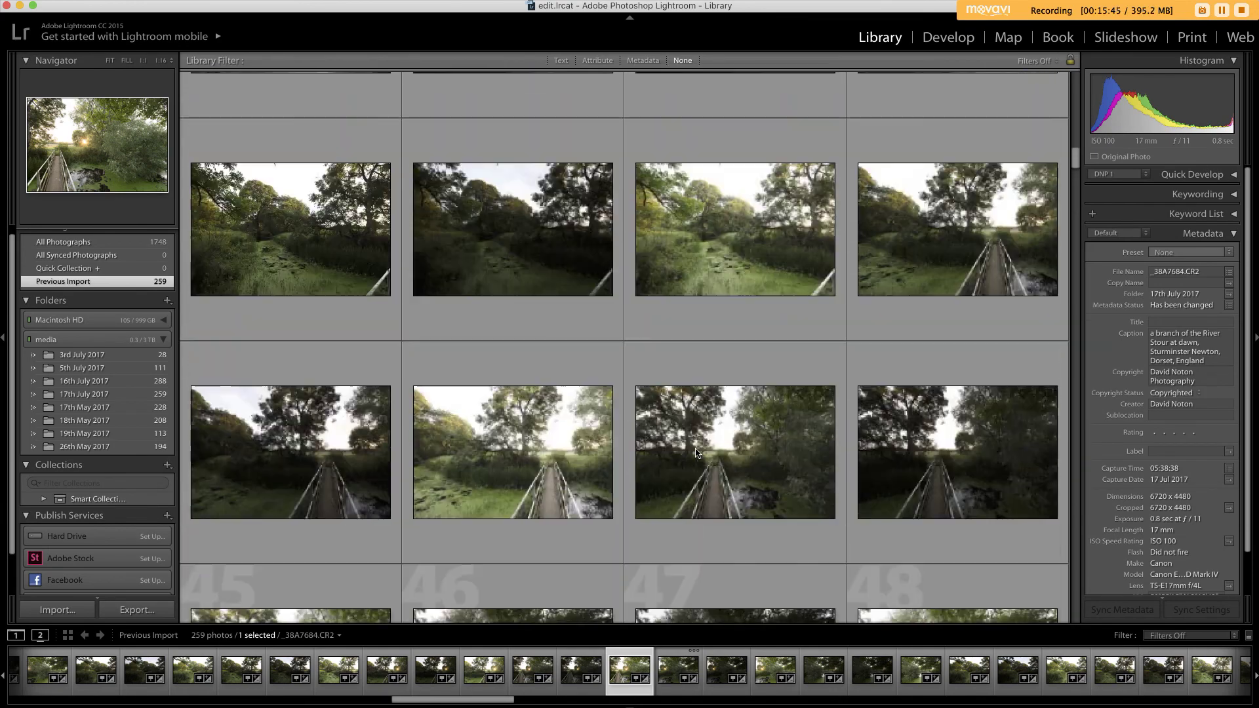
pyautogui.scroll(10, 697, 453)
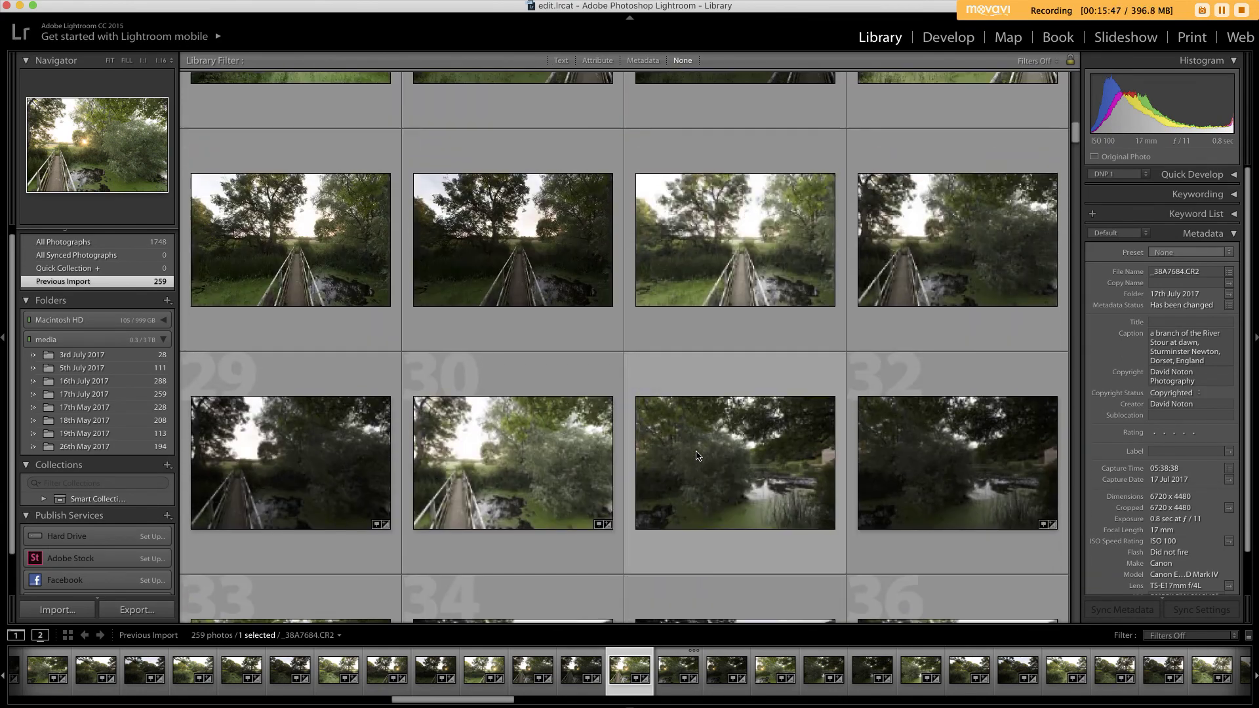
pyautogui.scroll(10, 697, 456)
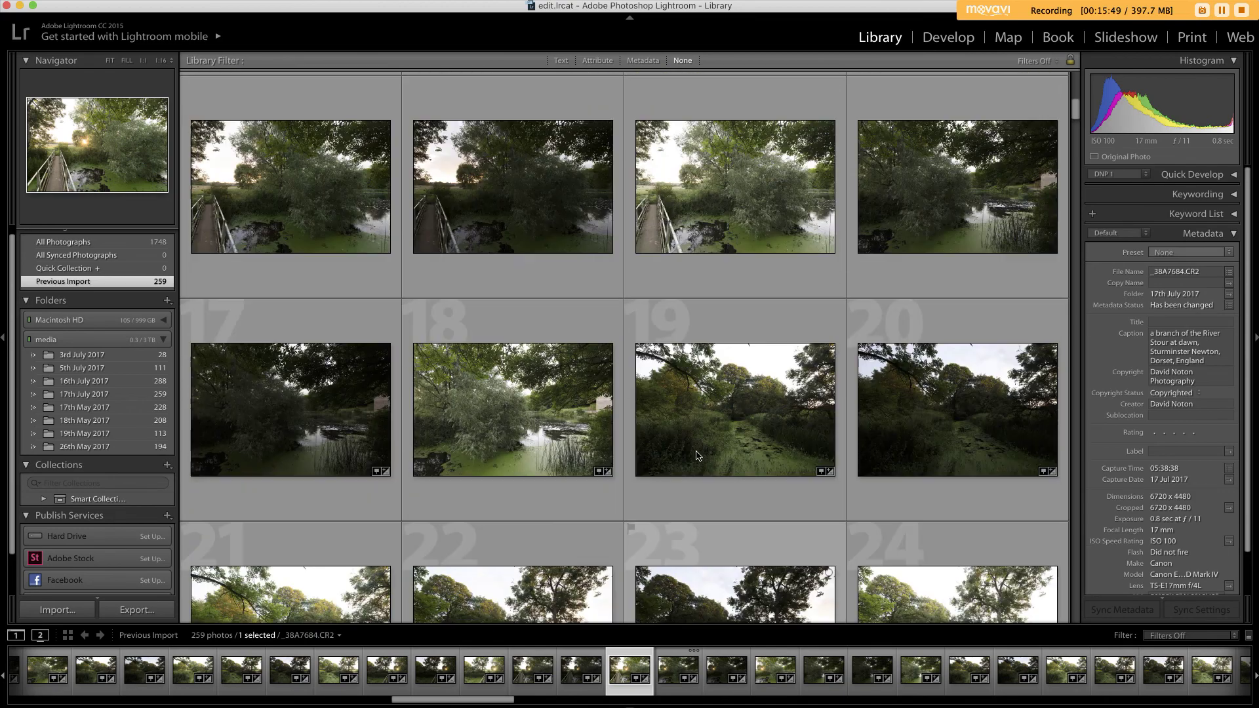
pyautogui.scroll(8, 696, 455)
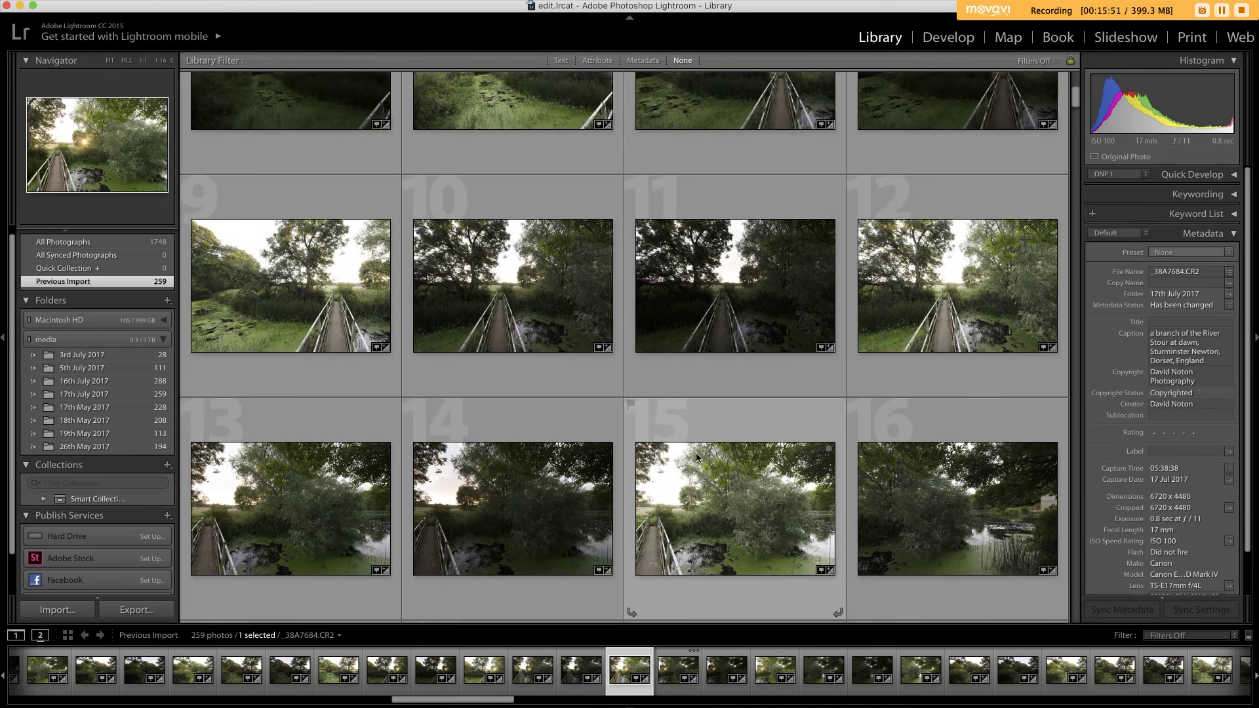
pyautogui.scroll(1, 697, 453)
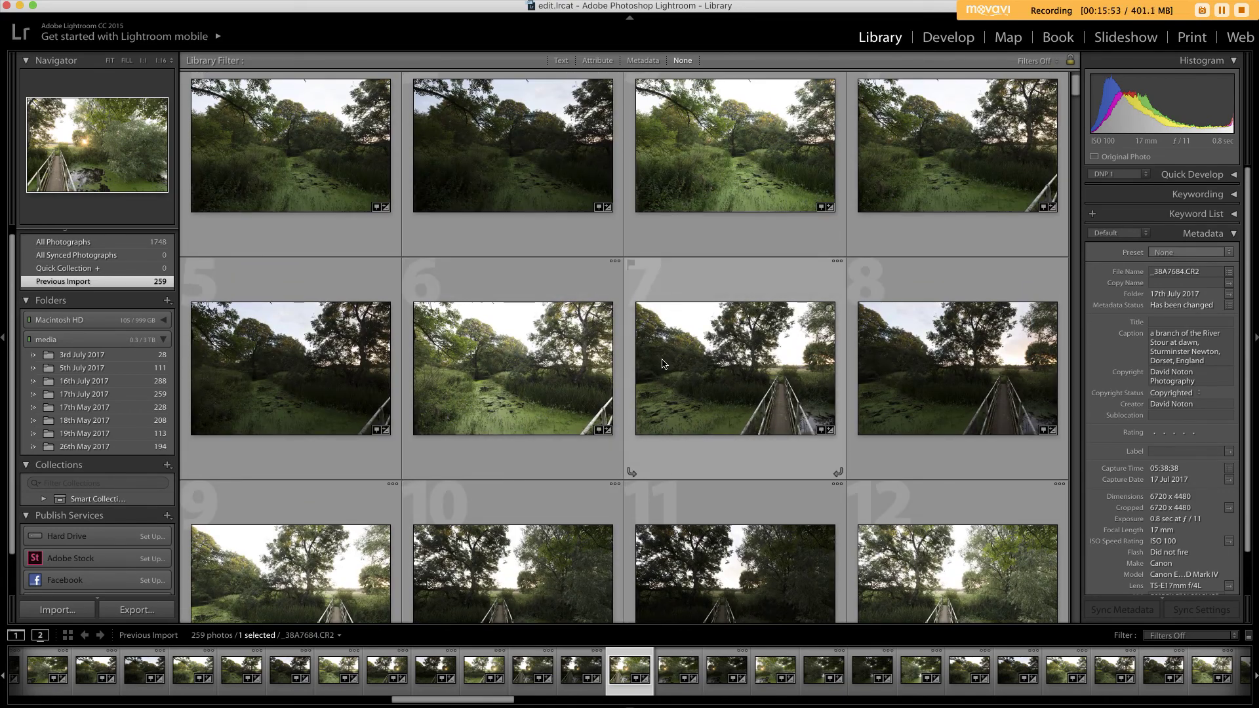
pyautogui.scroll(2, 665, 366)
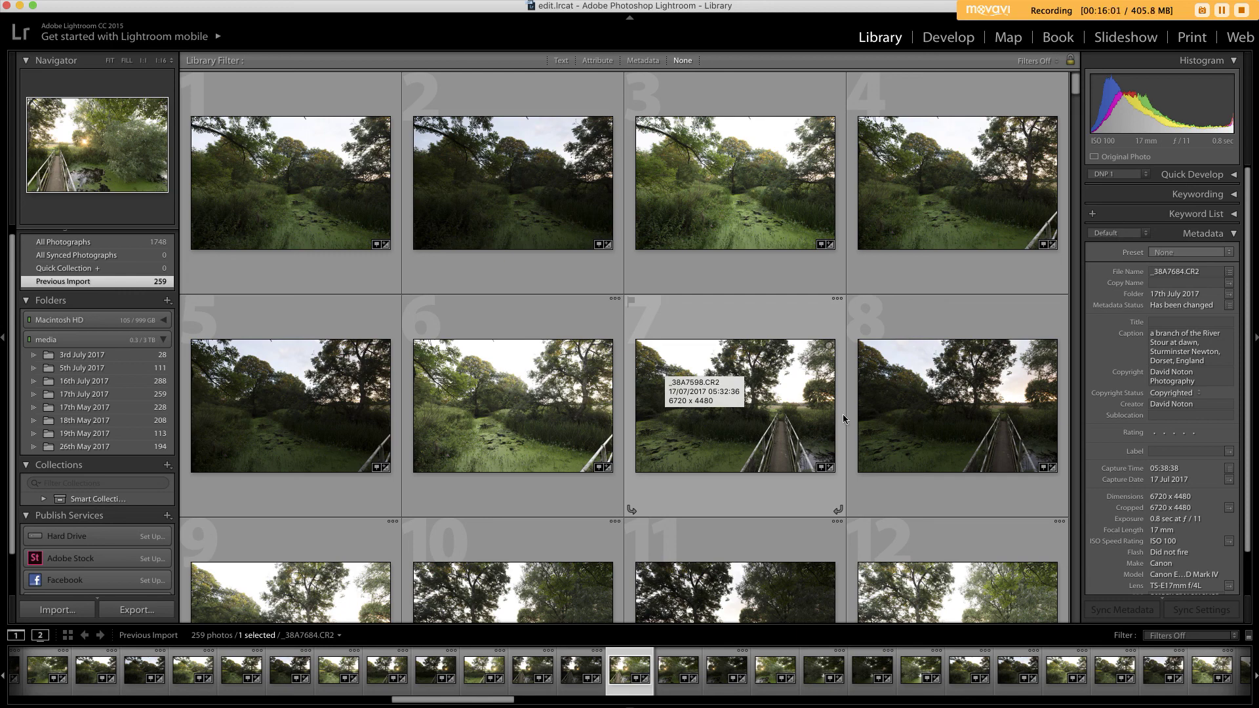
pyautogui.scroll(-5, 831, 434)
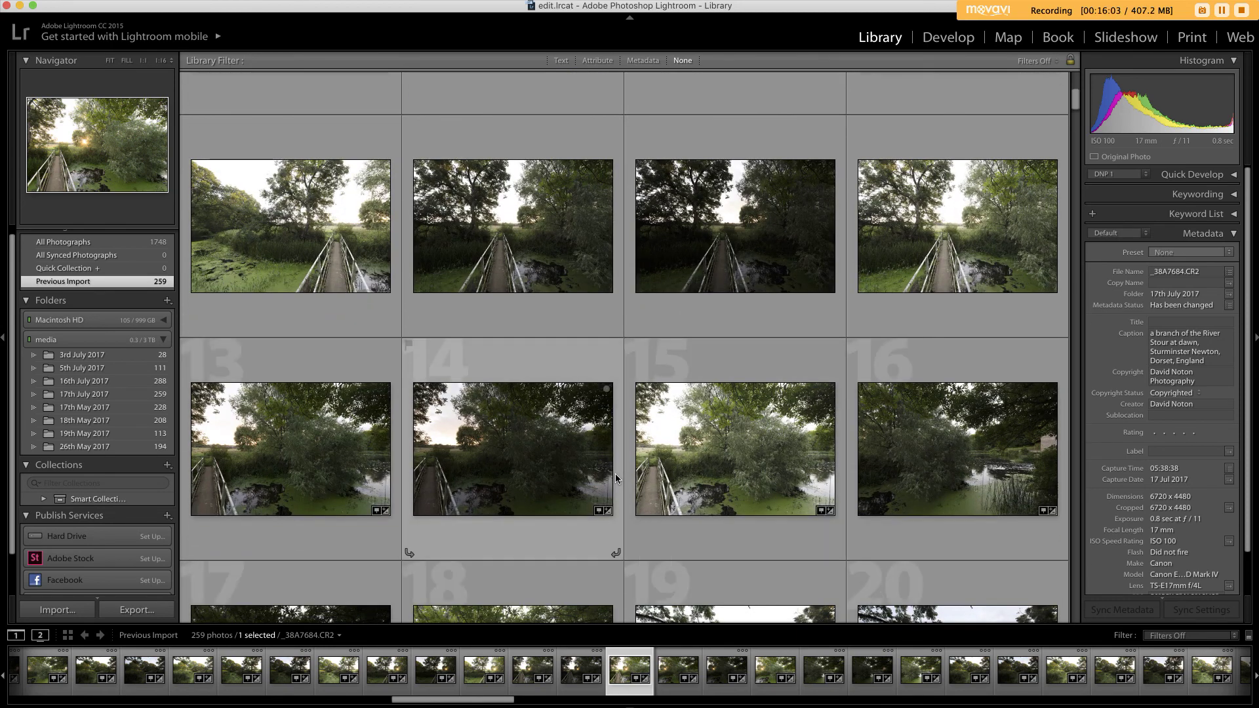